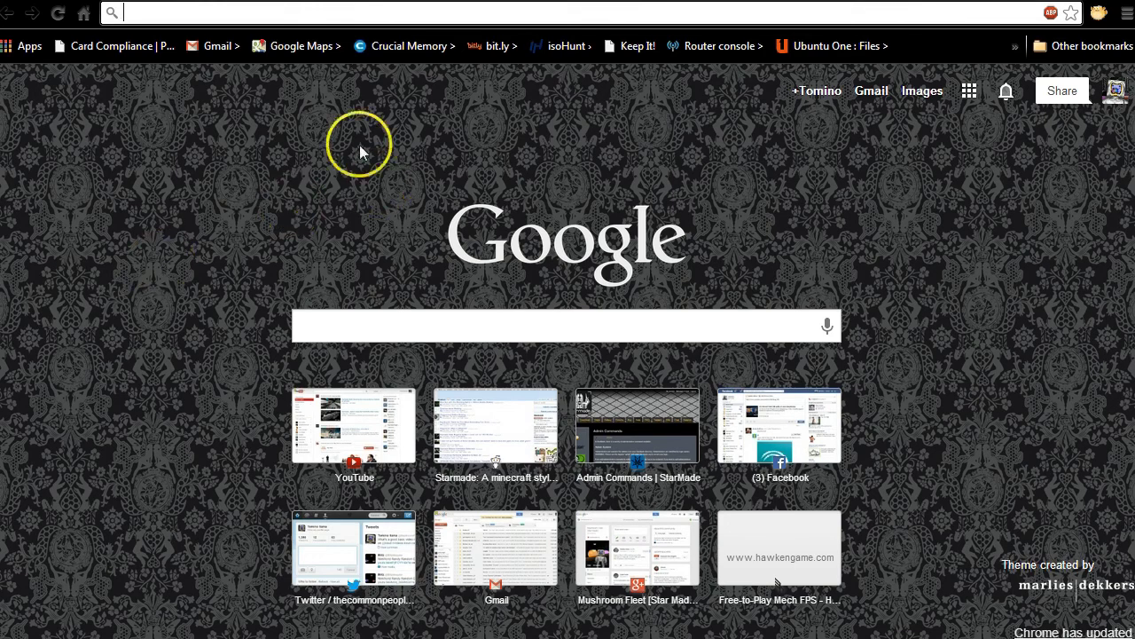
- Search the web for "3d wharehouse" and open the 3D Warehouse site on sketchup.google.com
{"action": "type", "text": "3d wharehouse"}
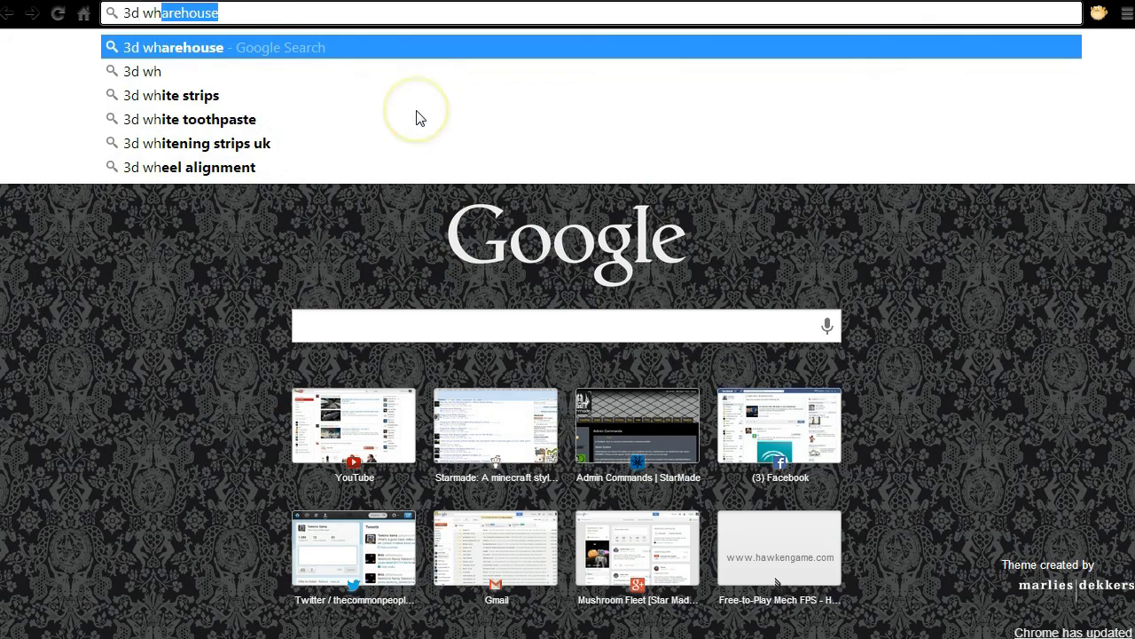
{"action": "key", "text": "Return"}
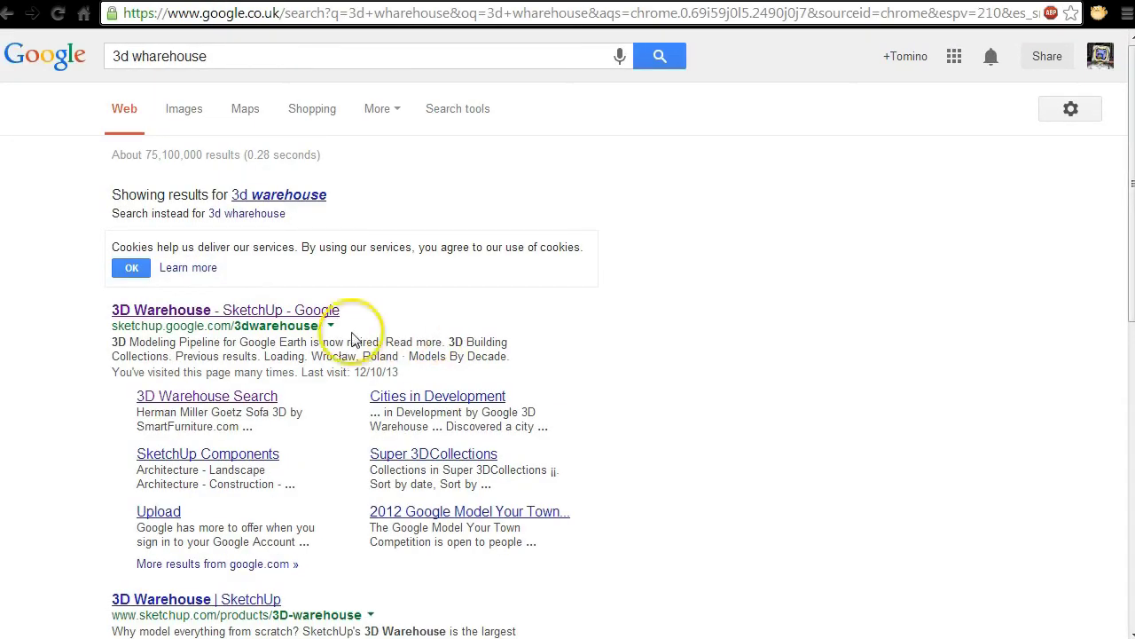
{"action": "left_click", "coordinate": [202, 312]}
- Search the 3D Warehouse models for "speeder"
{"action": "left_click", "coordinate": [349, 79]}
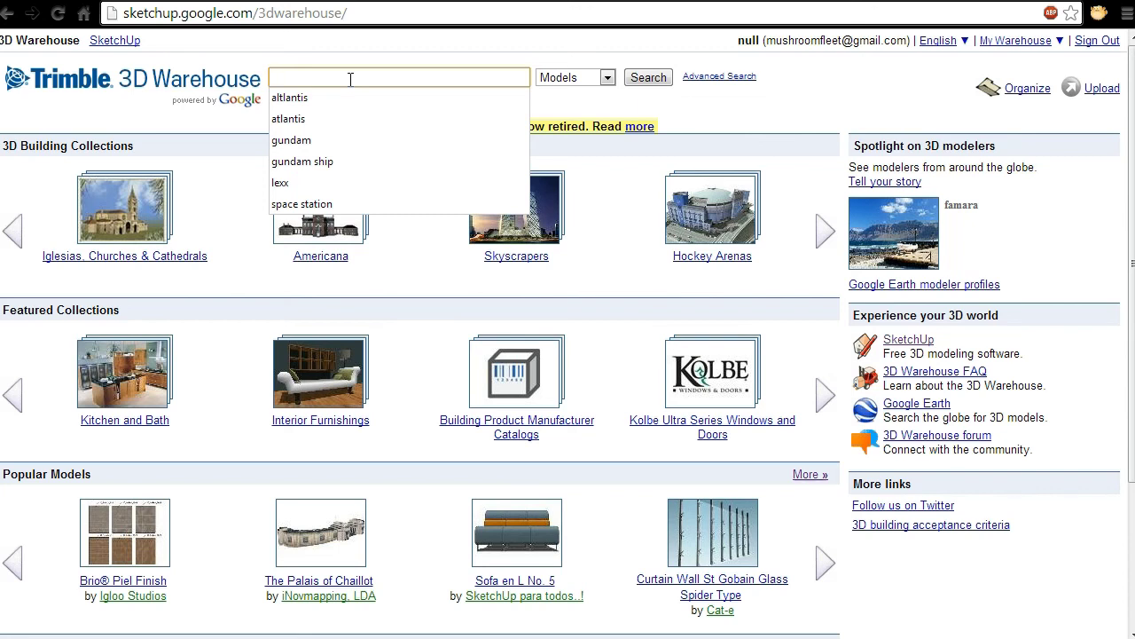
{"action": "type", "text": "soee"}
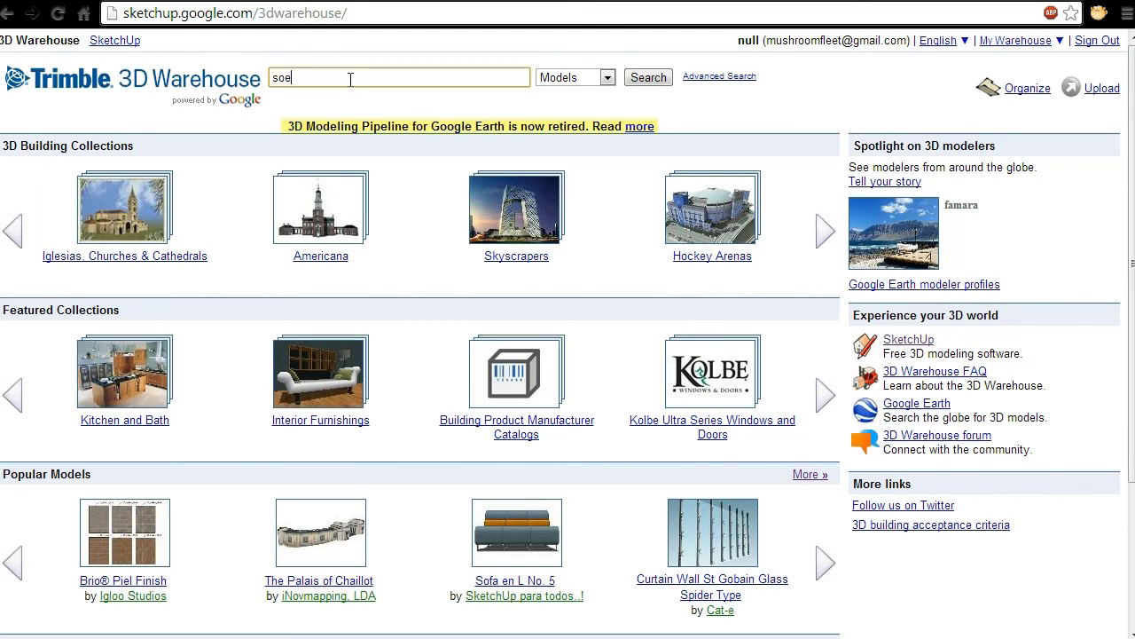
{"action": "key", "text": "BackSpace"}
{"action": "key", "text": "BackSpace"}
{"action": "type", "text": "peeder"}
{"action": "key", "text": "Return"}
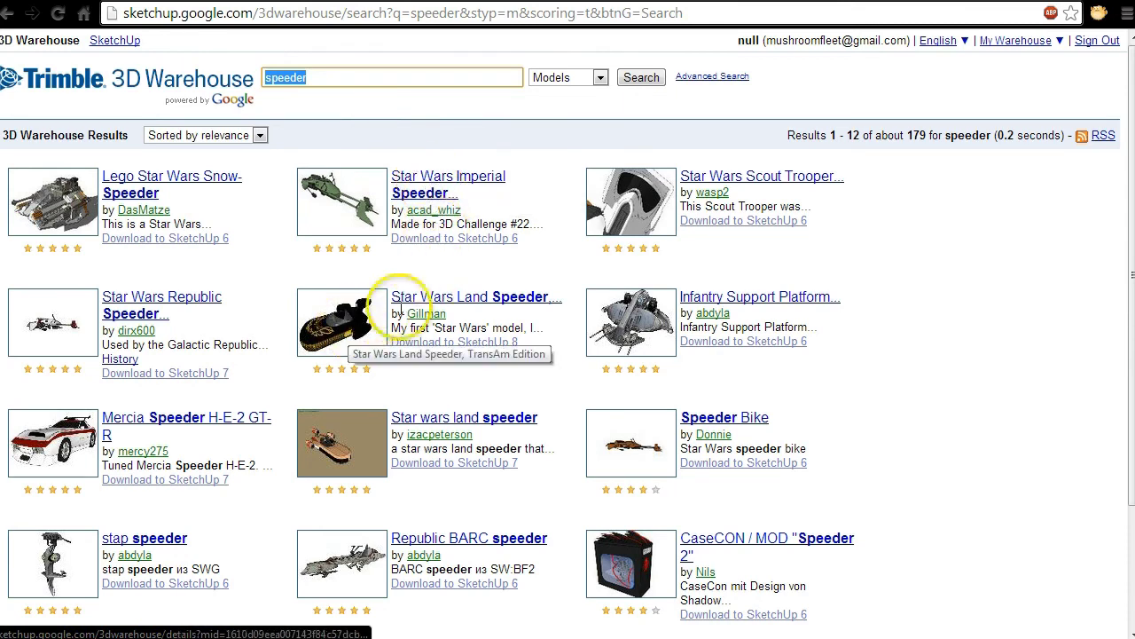
- Open the Star Wars Land Speeder, TransAm Edition model, show it in 3D, and download its SketchUp 8 (.skp) file
{"action": "left_click", "coordinate": [432, 300]}
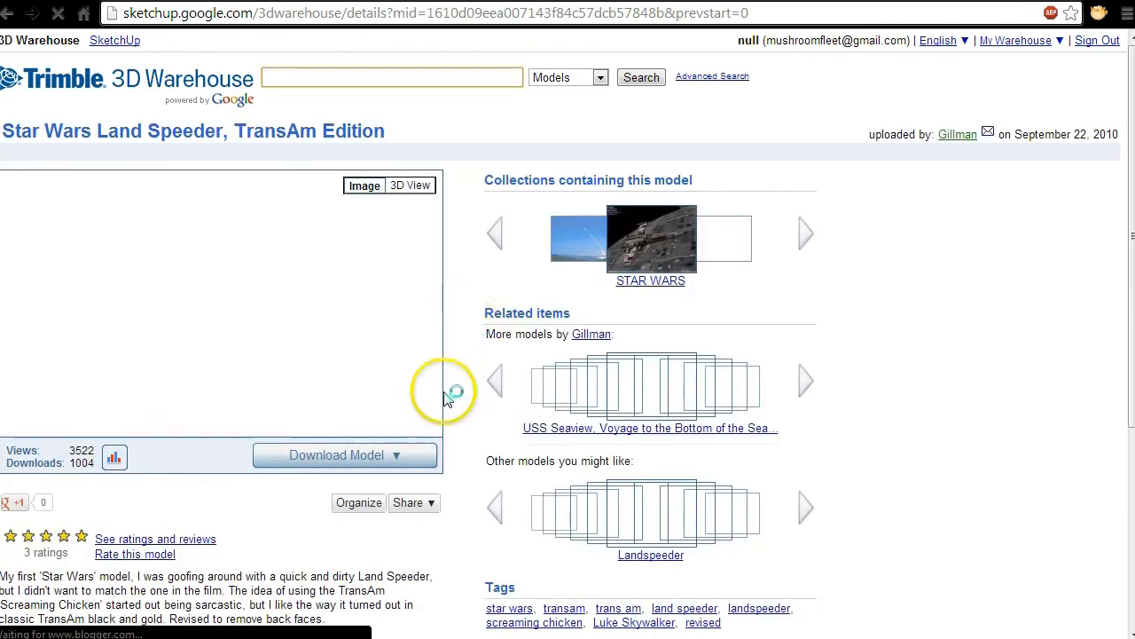
{"action": "left_click", "coordinate": [409, 185]}
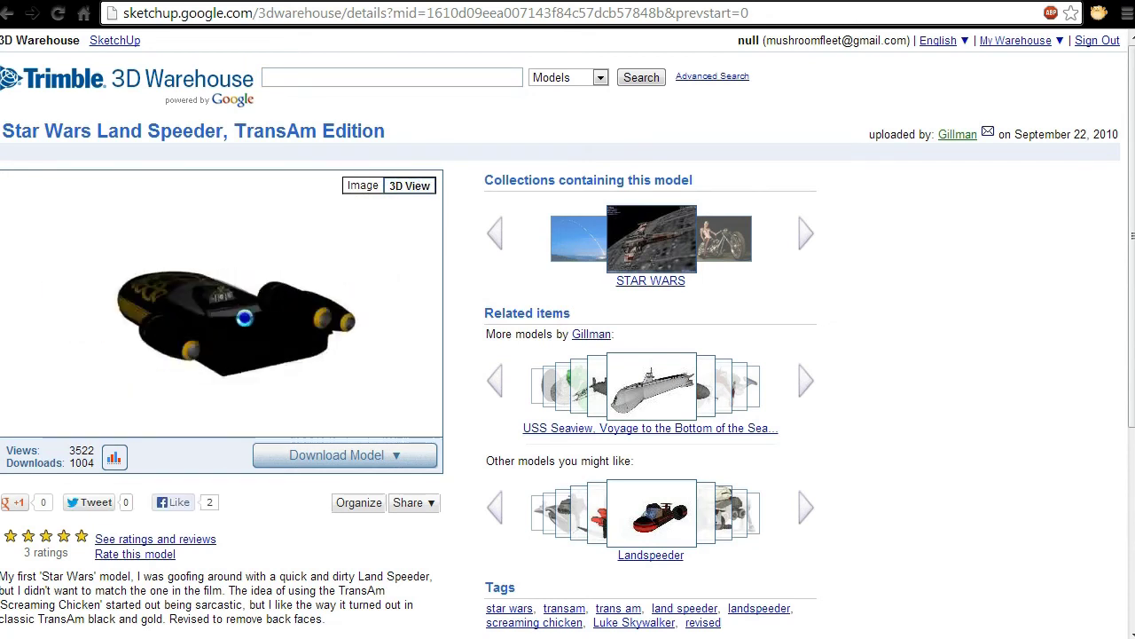
{"action": "left_click", "coordinate": [351, 467]}
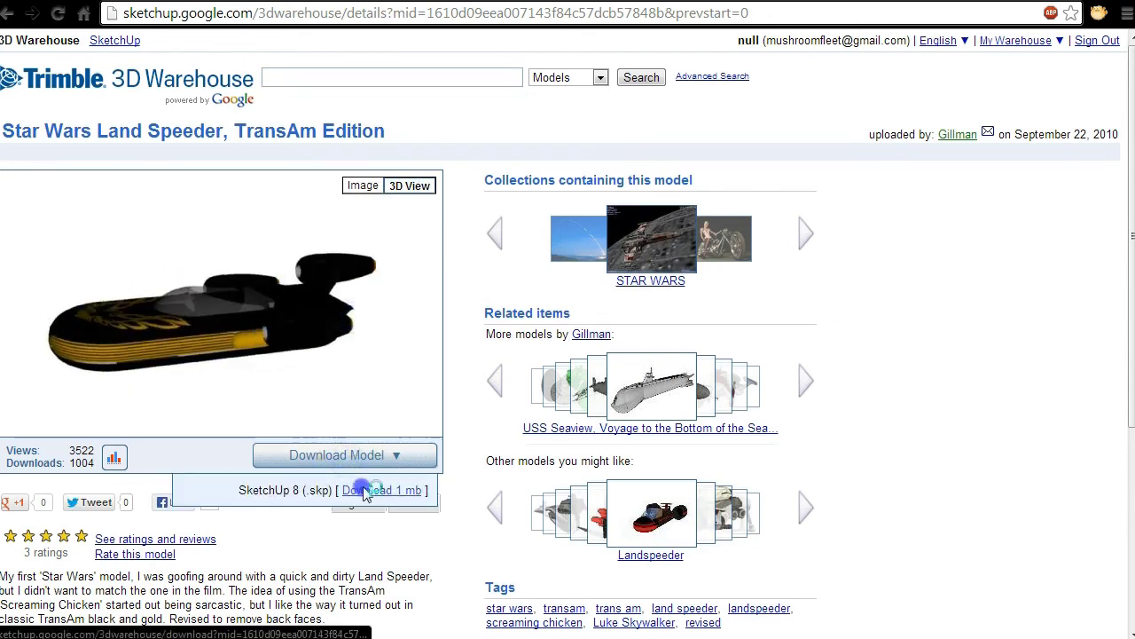
{"action": "left_click", "coordinate": [363, 490]}
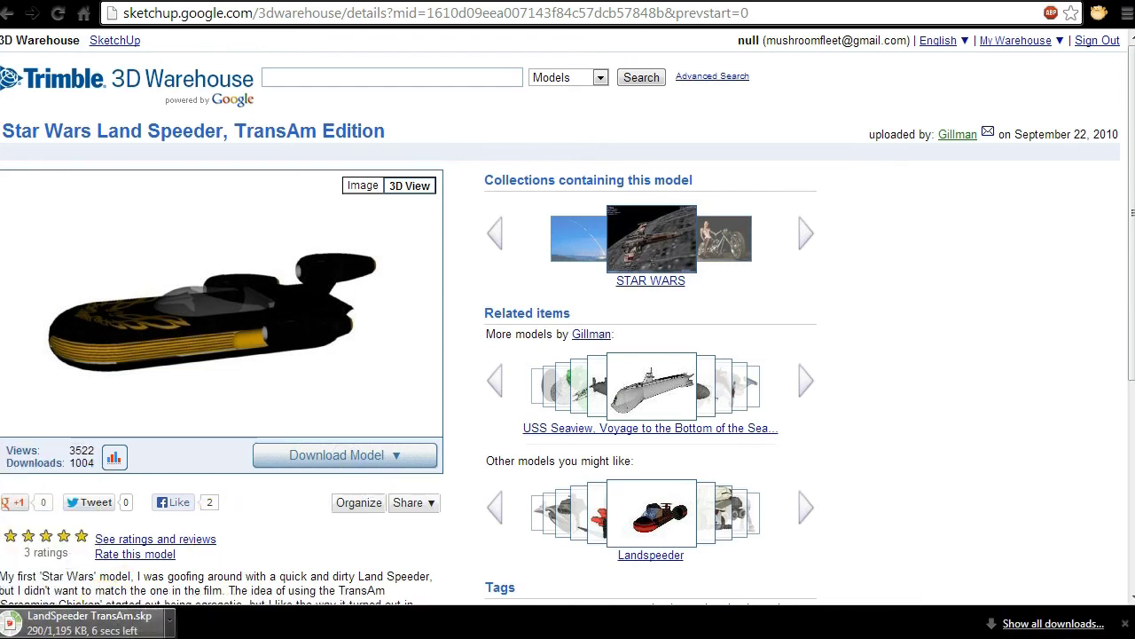
- Open the downloaded LandSpeeder TransAm.skp in SketchUp, passing the welcome window and accepting the file version notice
{"action": "left_click", "coordinate": [56, 625]}
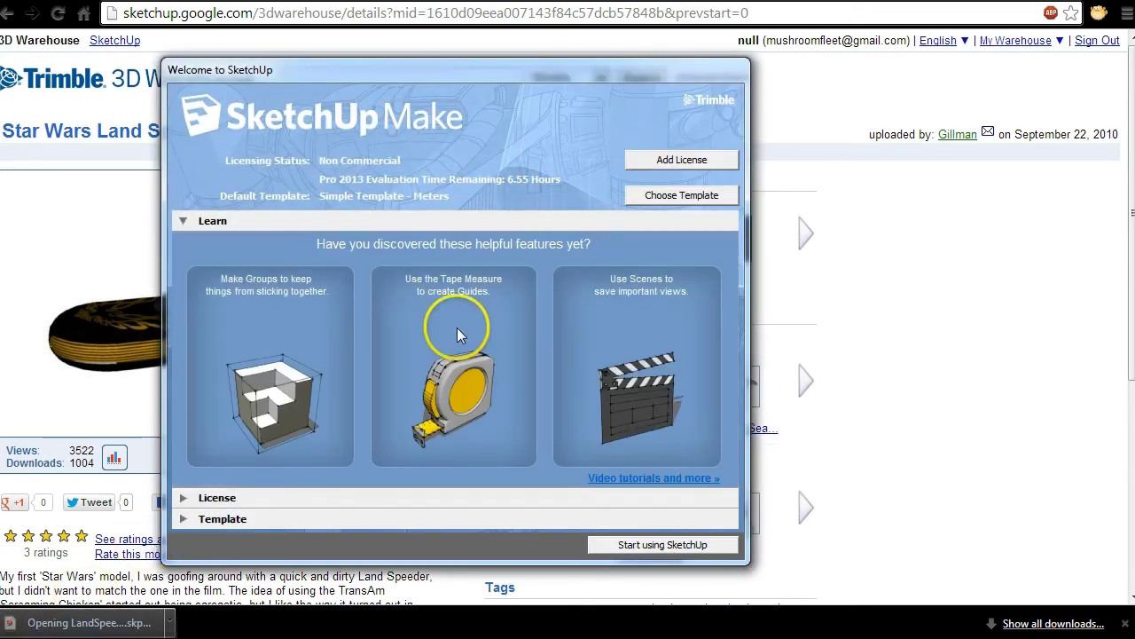
{"action": "left_click", "coordinate": [648, 541]}
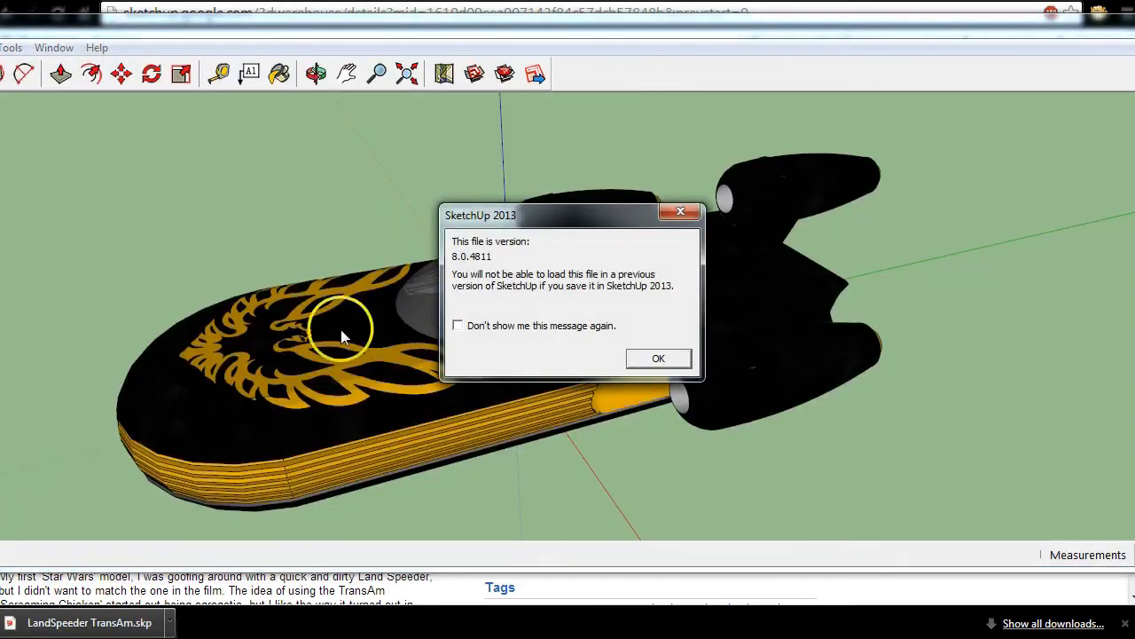
{"action": "left_click", "coordinate": [658, 358]}
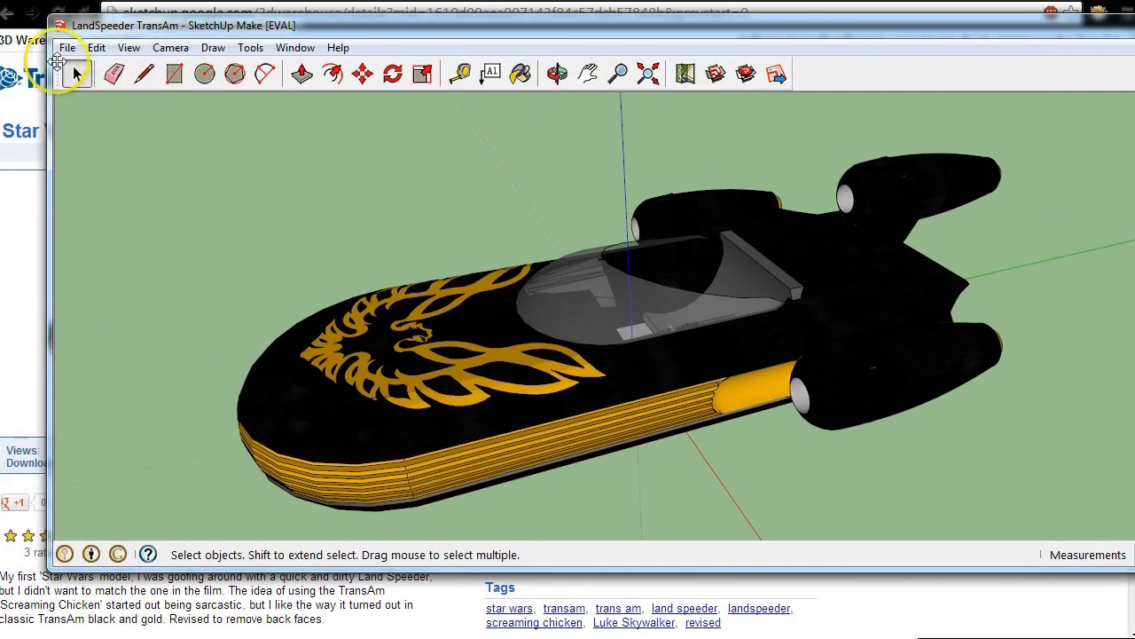
{"action": "left_click", "coordinate": [67, 47]}
{"action": "mouse_move", "coordinate": [96, 47]}
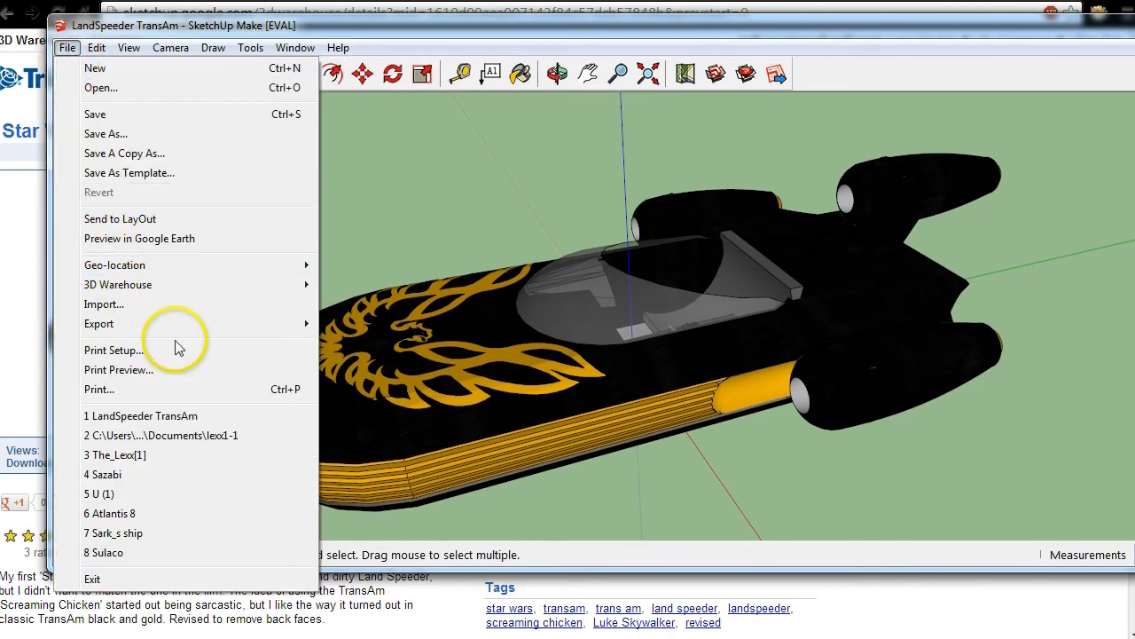
{"action": "mouse_move", "coordinate": [264, 324]}
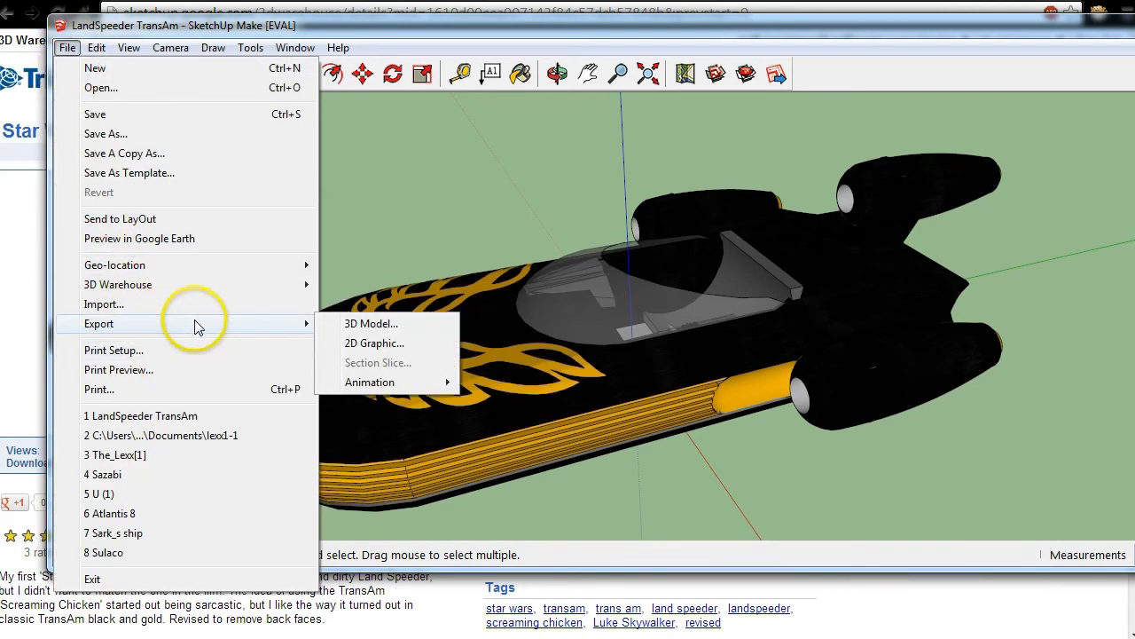
{"action": "left_click", "coordinate": [372, 325]}
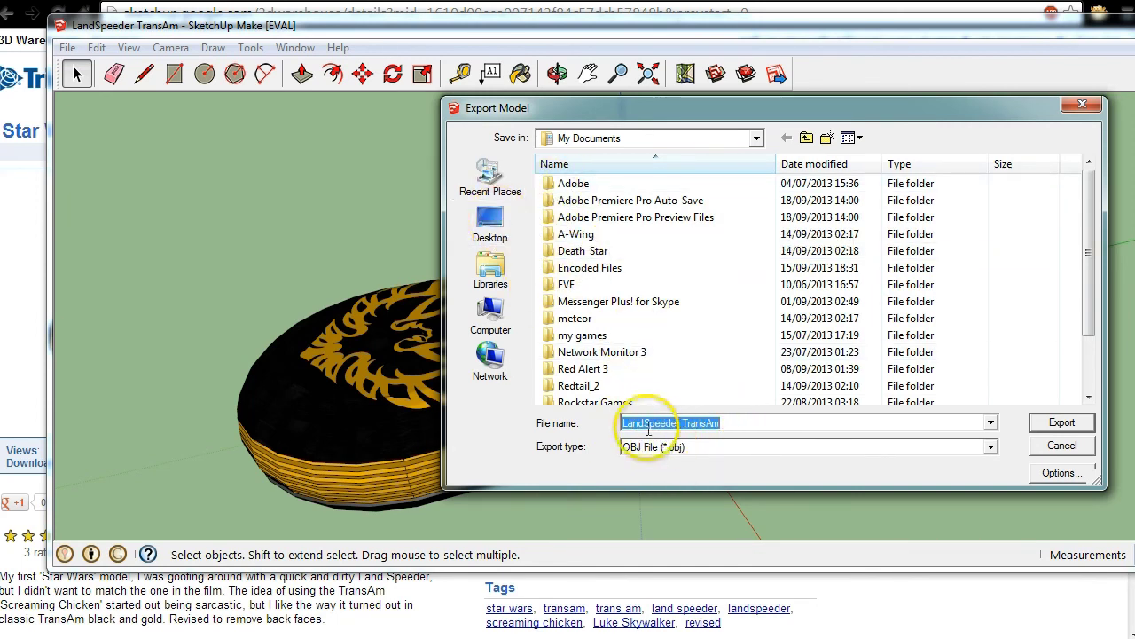
{"action": "left_click", "coordinate": [1059, 453]}
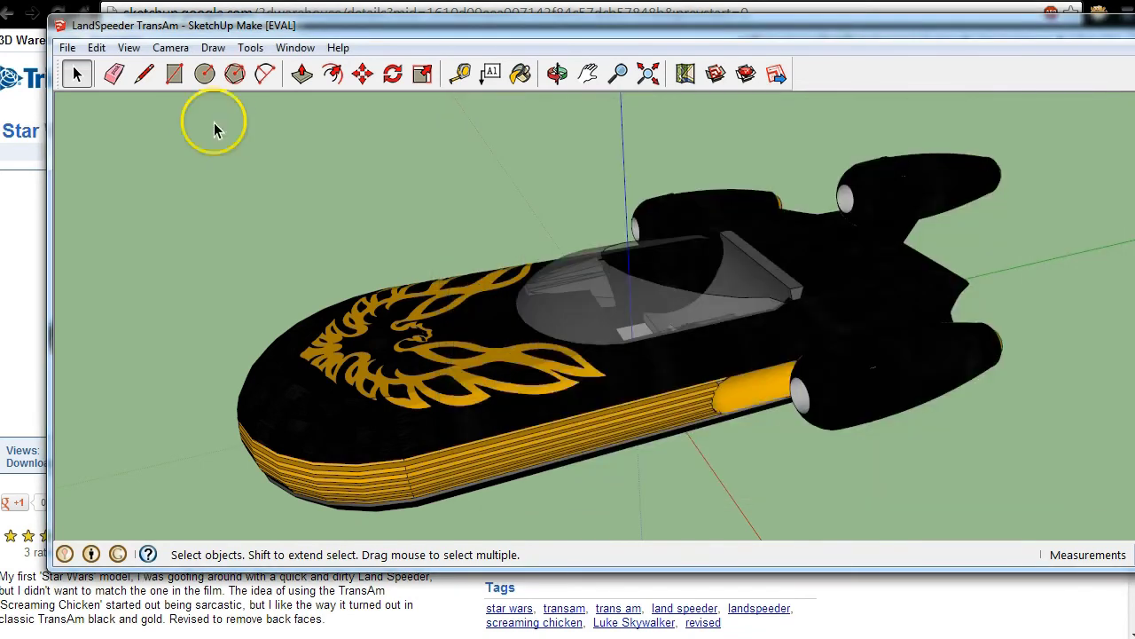
- Start a 3D model export of the land speeder and choose the obj folder on Local Disk (C:) as destination
{"action": "left_click", "coordinate": [68, 47]}
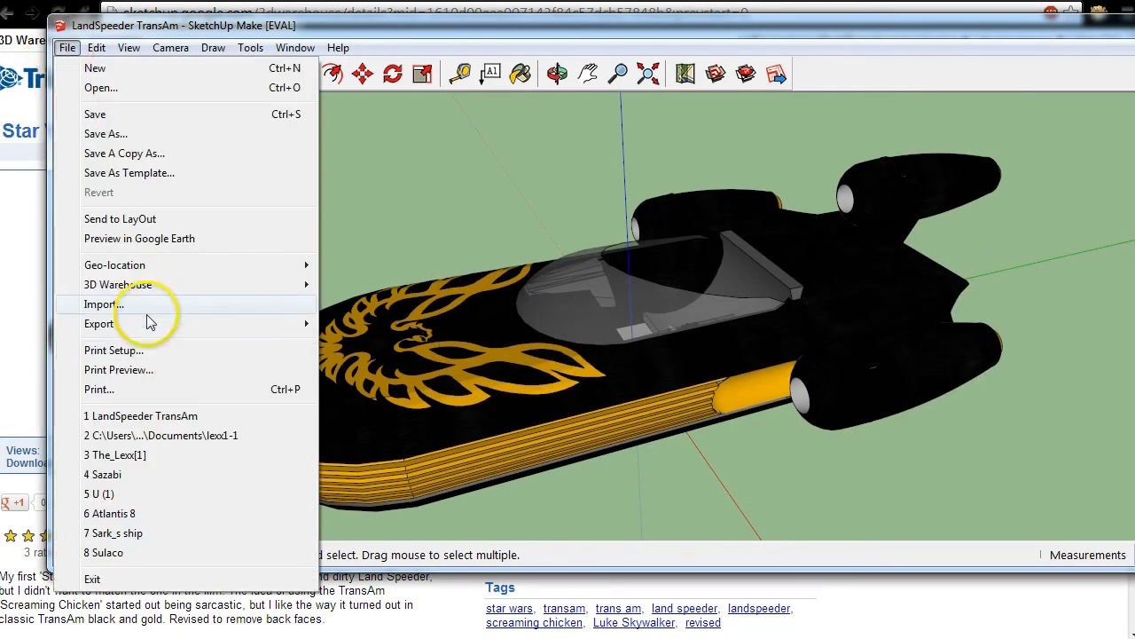
{"action": "mouse_move", "coordinate": [142, 323]}
{"action": "left_click", "coordinate": [355, 326]}
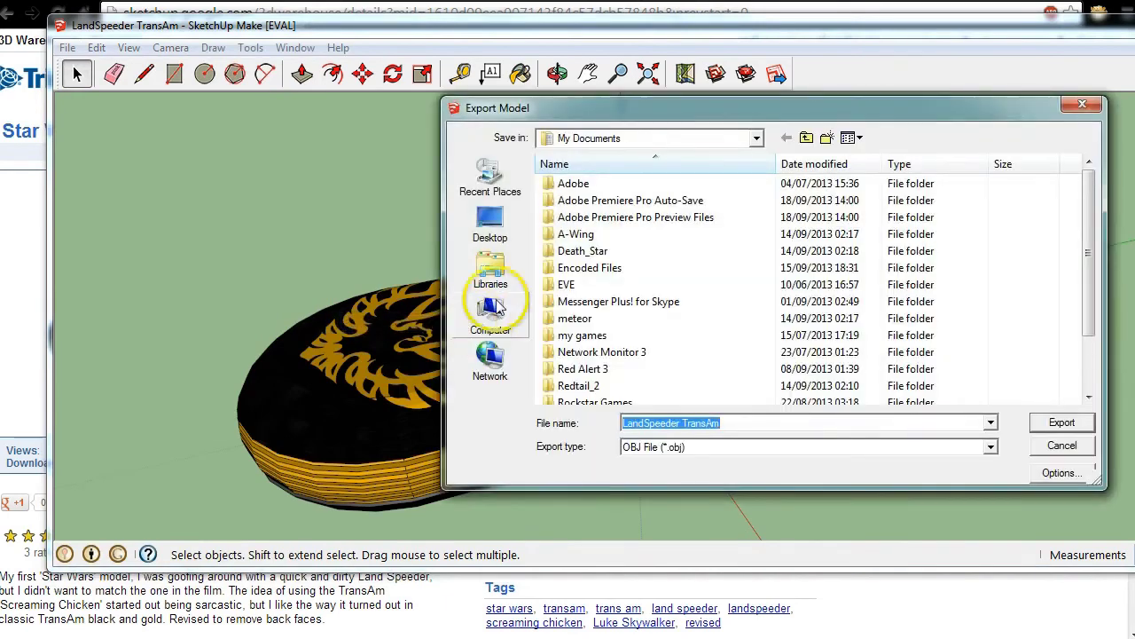
{"action": "left_click", "coordinate": [491, 231]}
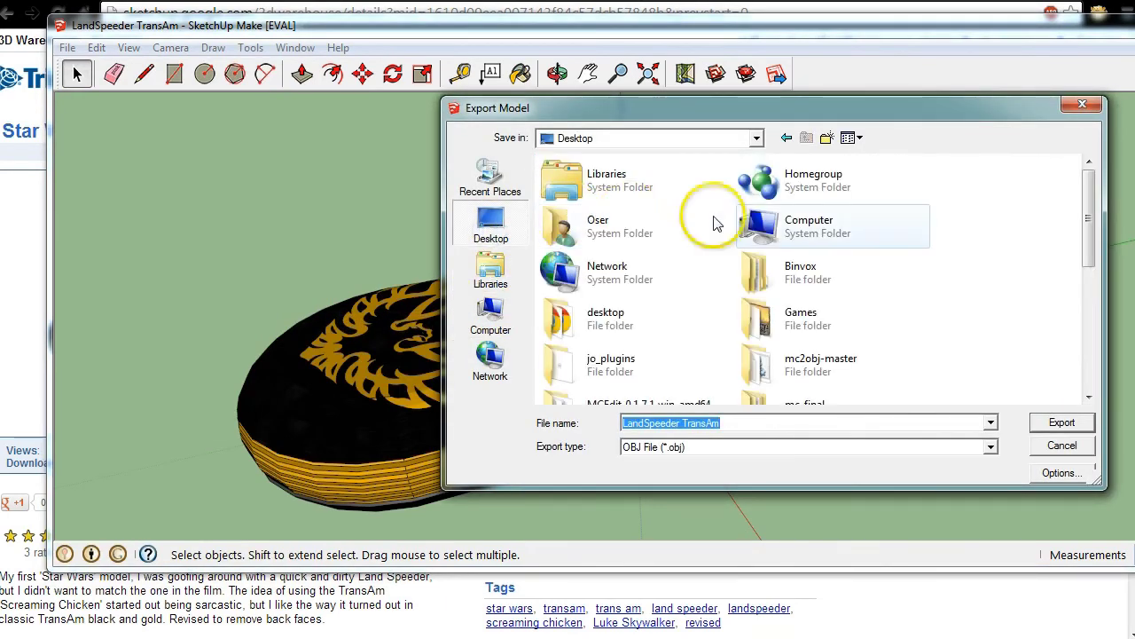
{"action": "double_click", "coordinate": [769, 223]}
{"action": "left_click", "coordinate": [585, 206]}
{"action": "double_click", "coordinate": [585, 206]}
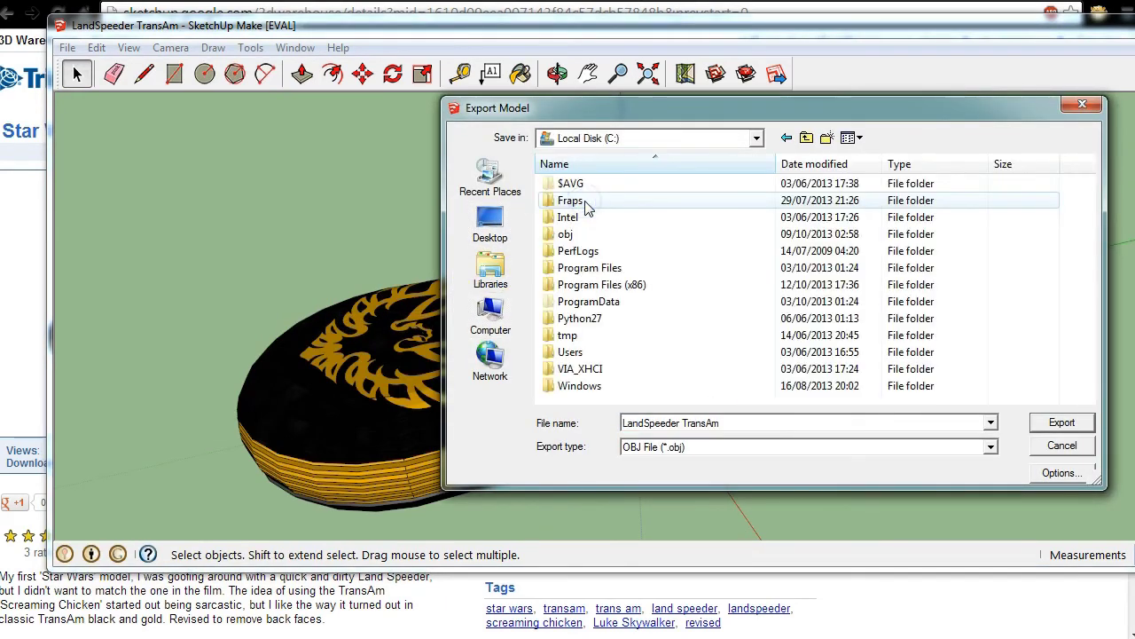
{"action": "double_click", "coordinate": [552, 234]}
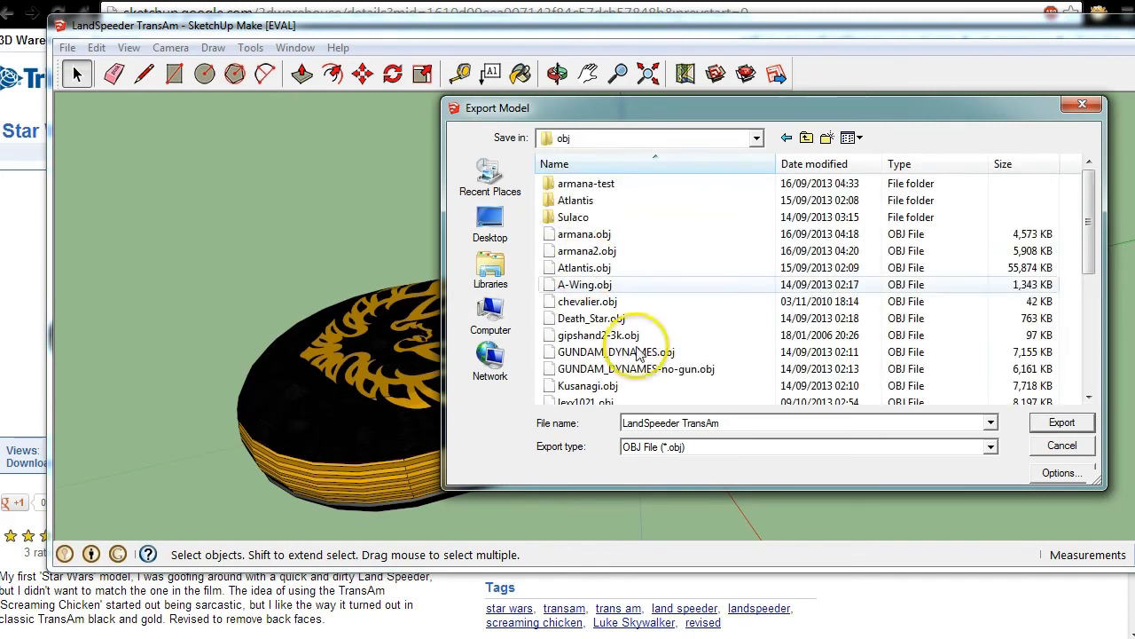
- Name the export file LandSpeeder, export it as an OBJ file, and close the export results
{"action": "left_click", "coordinate": [681, 421]}
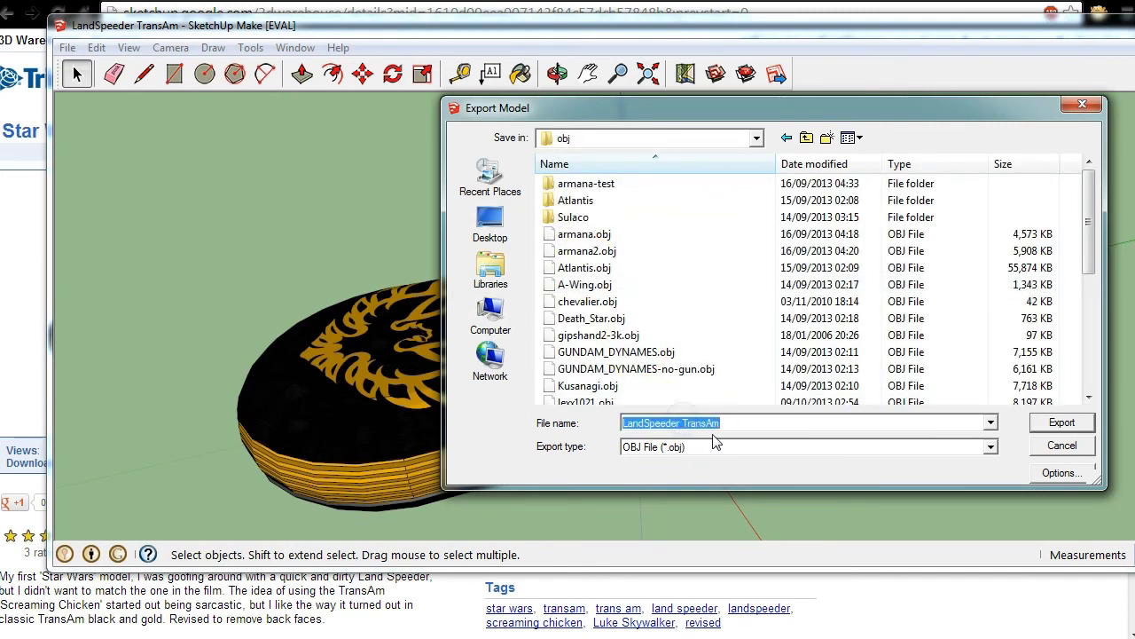
{"action": "left_click", "coordinate": [709, 424]}
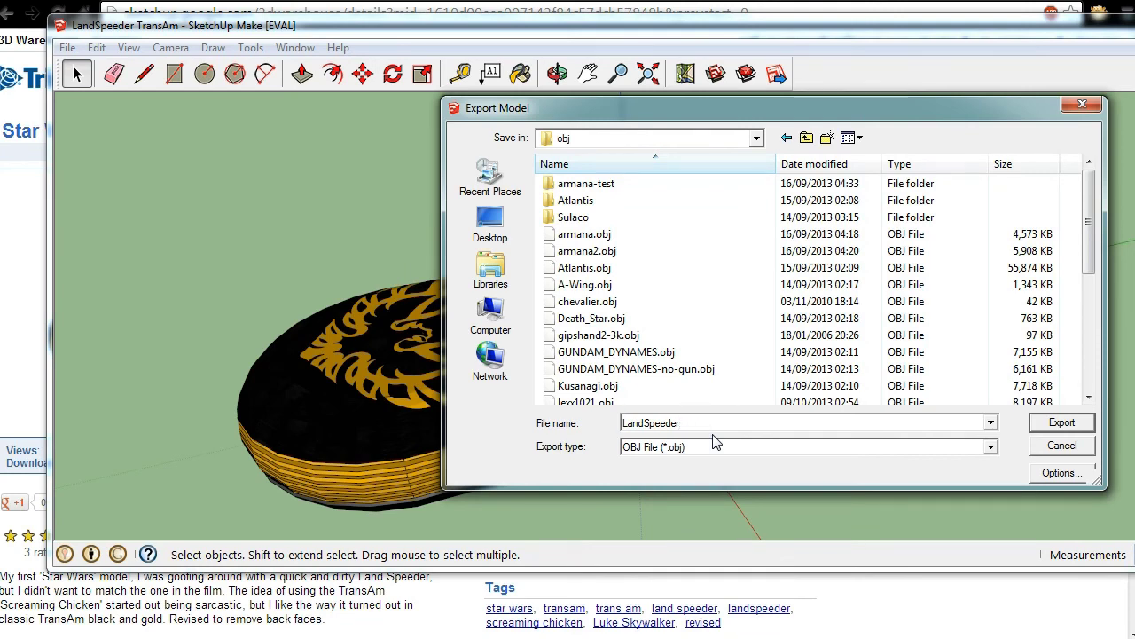
{"action": "left_click", "coordinate": [1056, 421]}
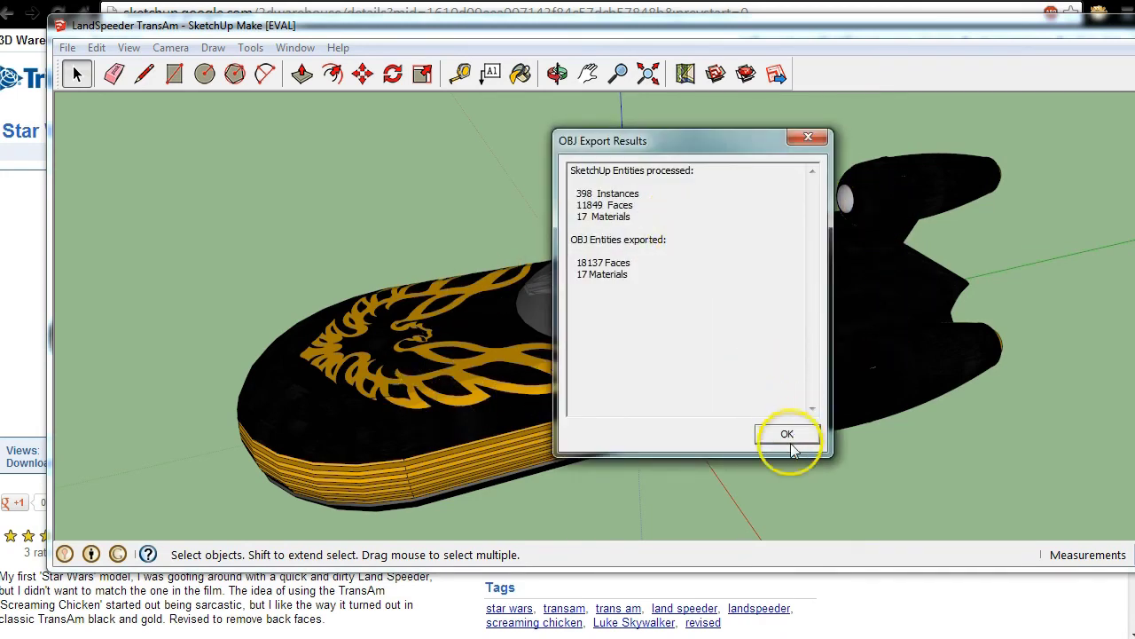
{"action": "left_click", "coordinate": [791, 436]}
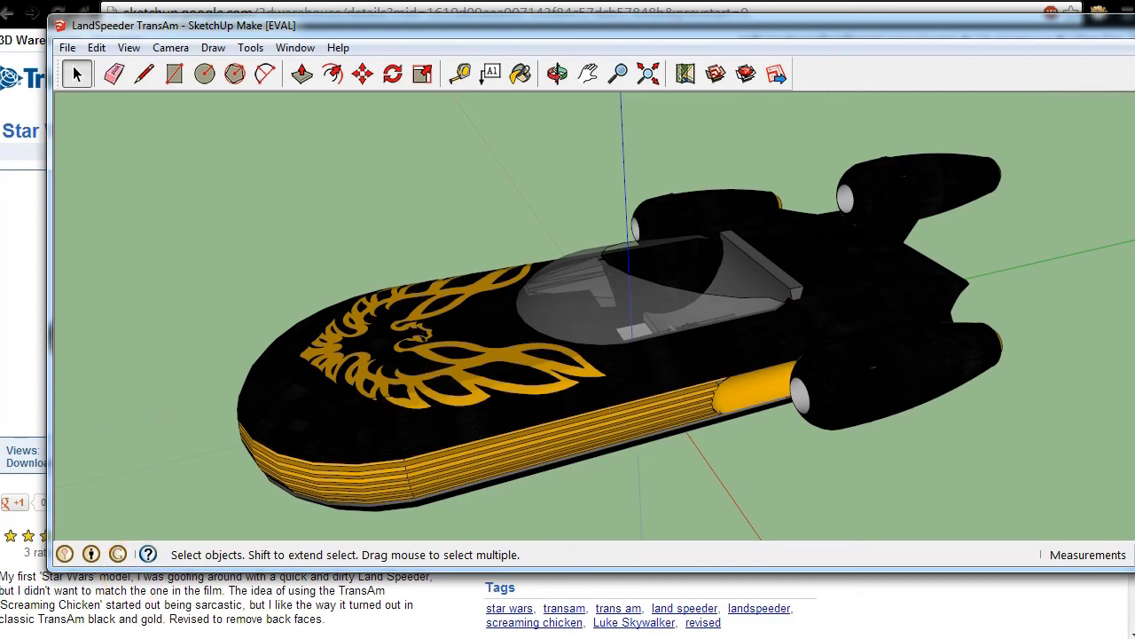
- Switch to the Binvox wiki page in the browser and review the binvox usage line, including the voxel dimension option
{"action": "key", "text": "alt+Tab"}
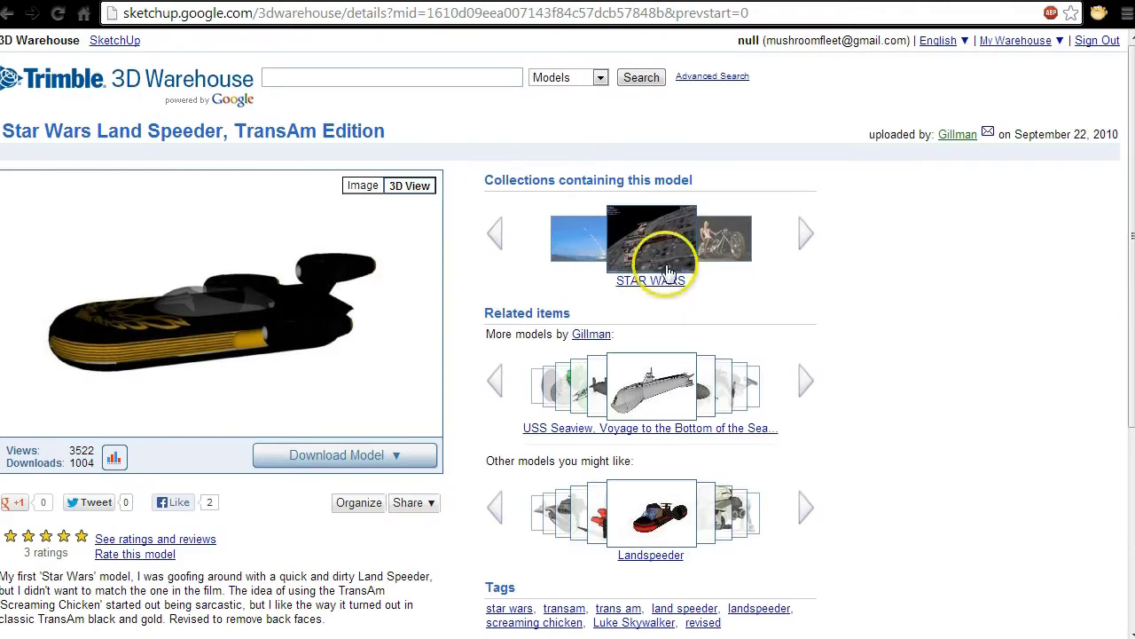
{"action": "key", "text": "ctrl+Tab"}
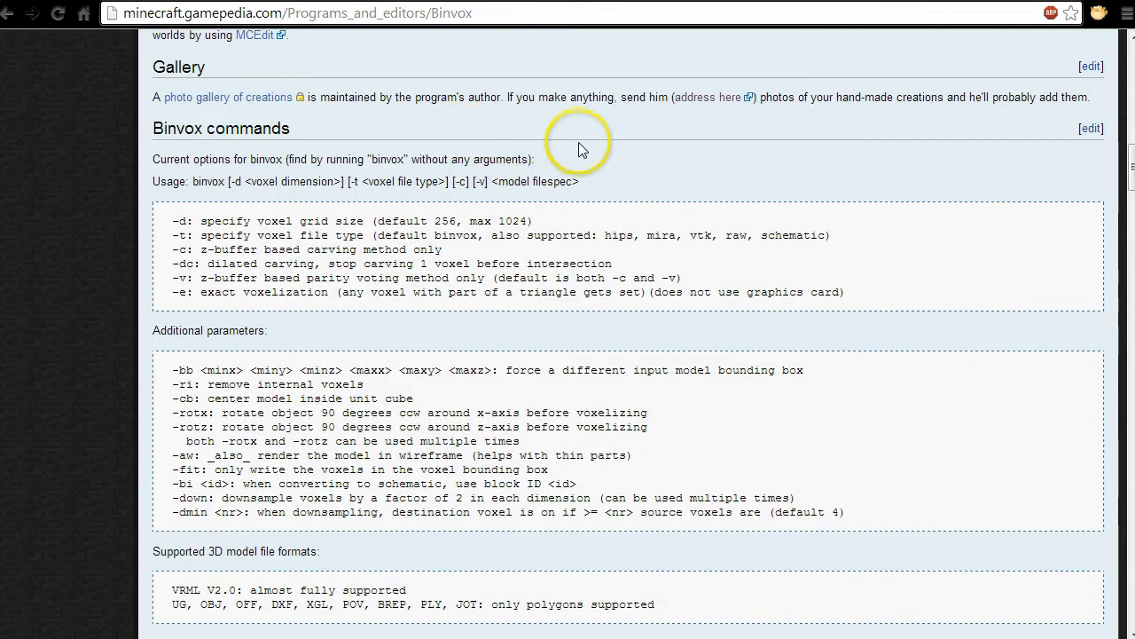
{"action": "left_click_drag", "start_coordinate": [192, 181], "coordinate": [579, 181]}
{"action": "left_click", "coordinate": [577, 181]}
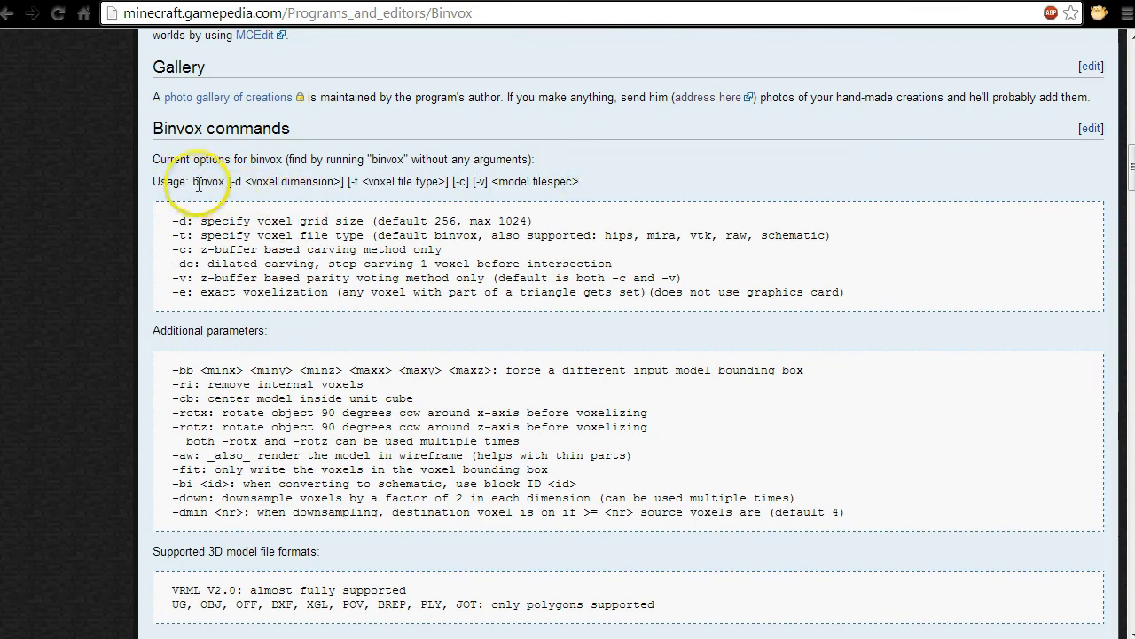
{"action": "left_click_drag", "start_coordinate": [190, 181], "coordinate": [246, 181]}
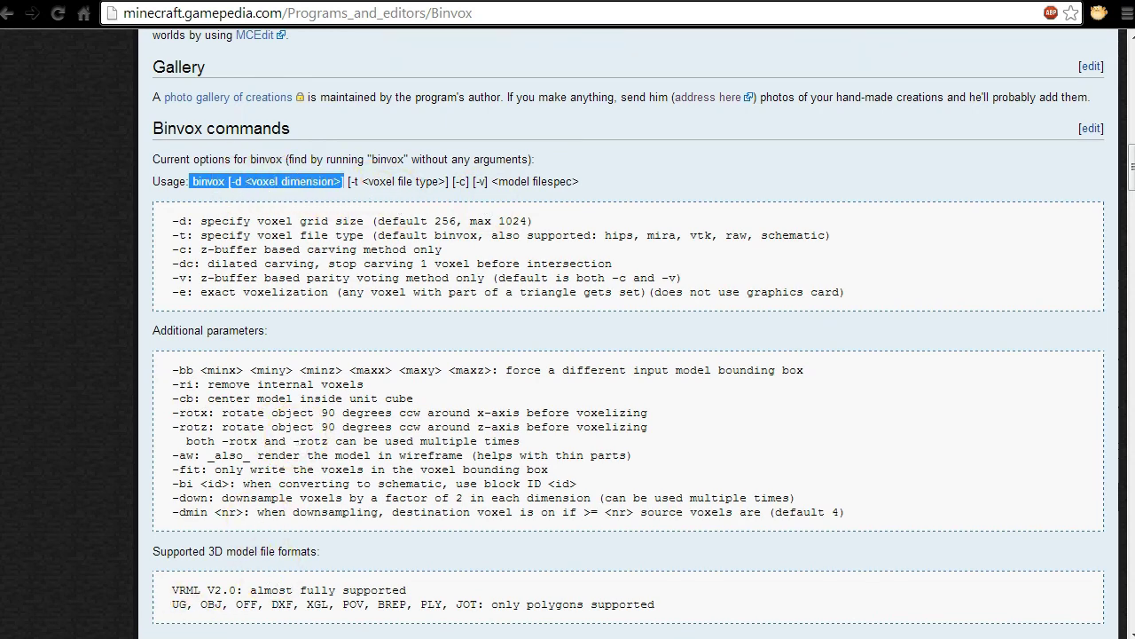
- Switch to the obj folder, open the cmd.exe shortcut's properties beside the file list, and check its Target and Start in paths
{"action": "key", "text": "alt+Tab"}
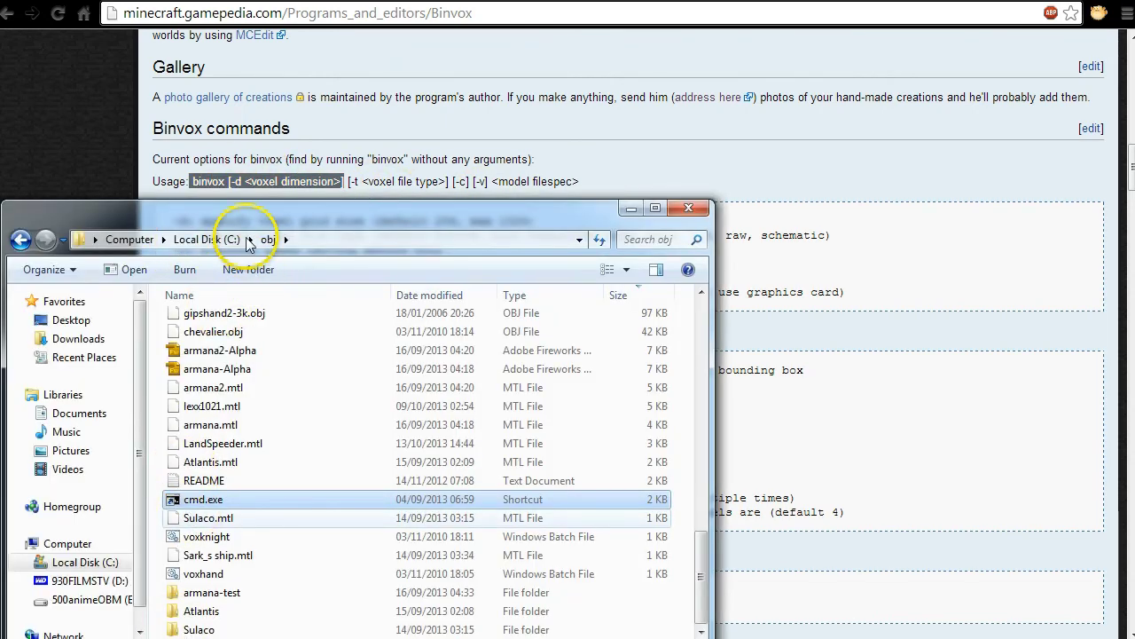
{"action": "right_click", "coordinate": [175, 500]}
{"action": "left_click", "coordinate": [235, 484]}
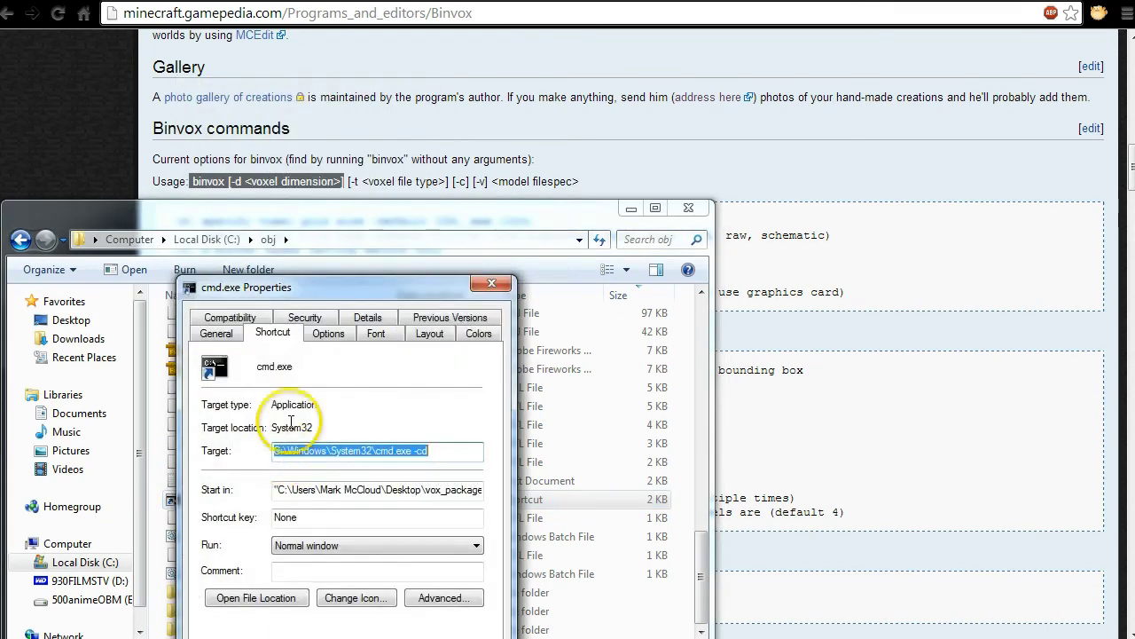
{"action": "left_click", "coordinate": [385, 490]}
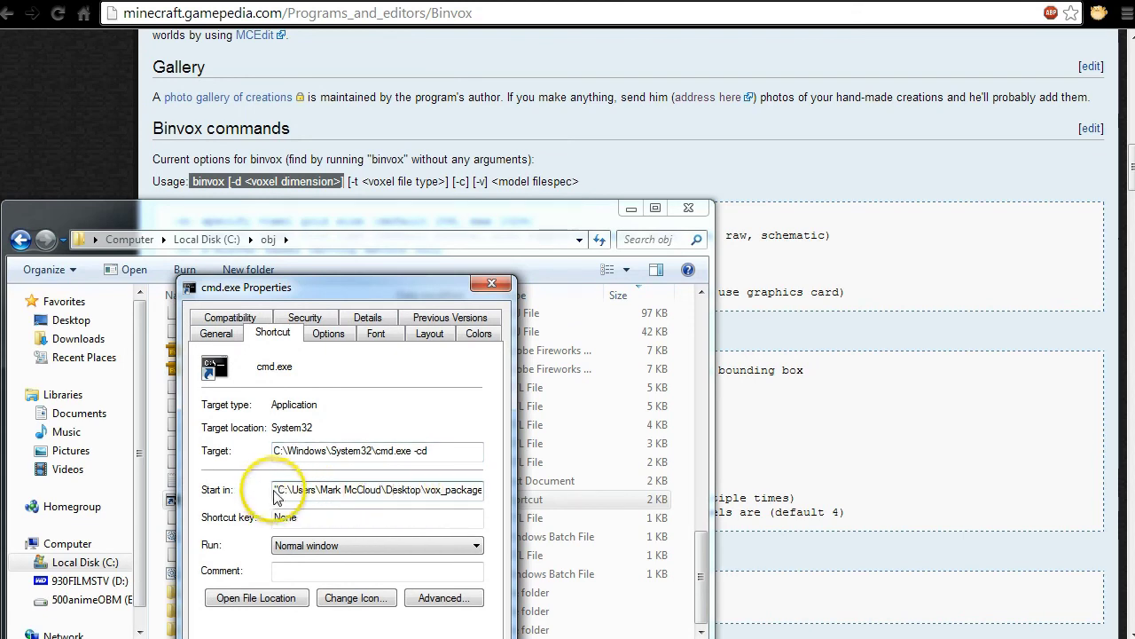
{"action": "left_click_drag", "start_coordinate": [283, 489], "coordinate": [450, 497]}
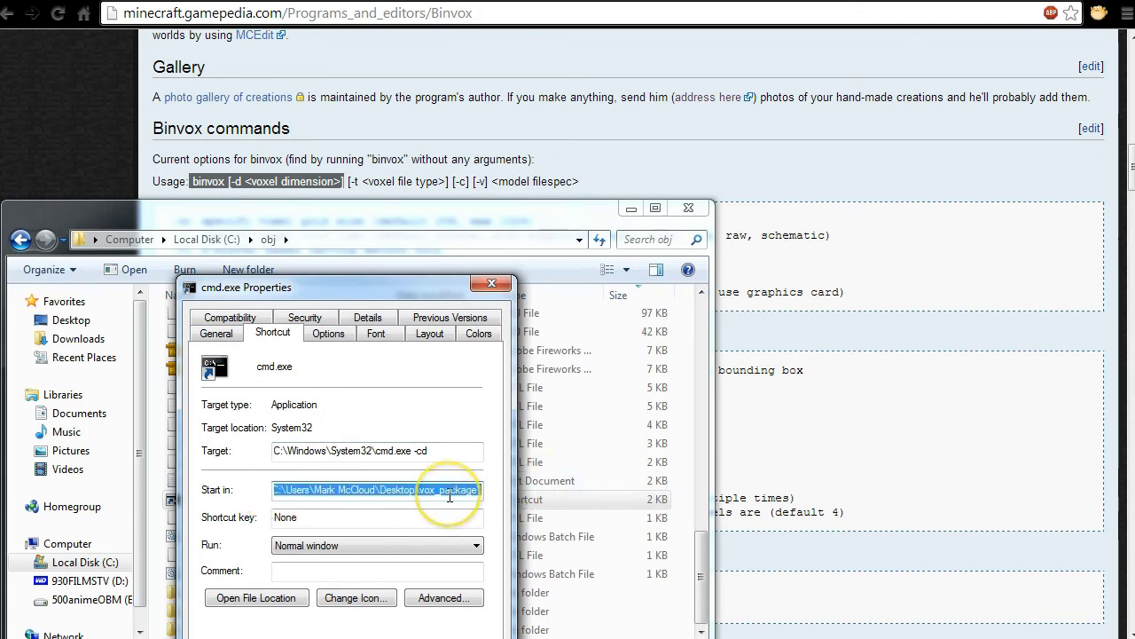
{"action": "left_click", "coordinate": [339, 490]}
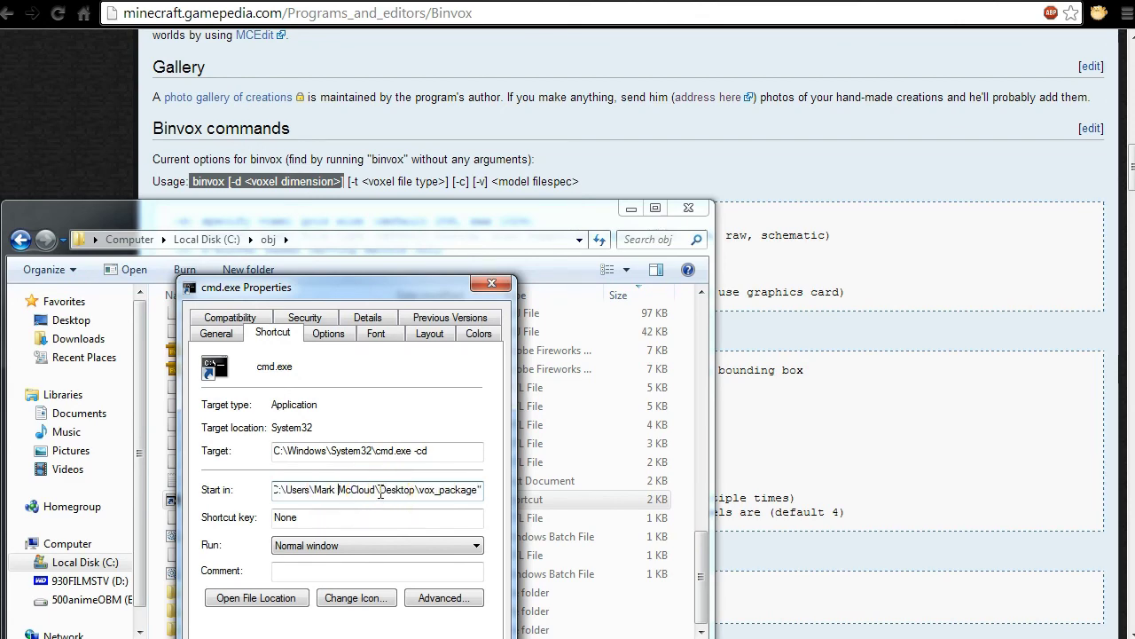
{"action": "left_click_drag", "start_coordinate": [324, 286], "coordinate": [638, 266]}
{"action": "left_click", "coordinate": [585, 437]}
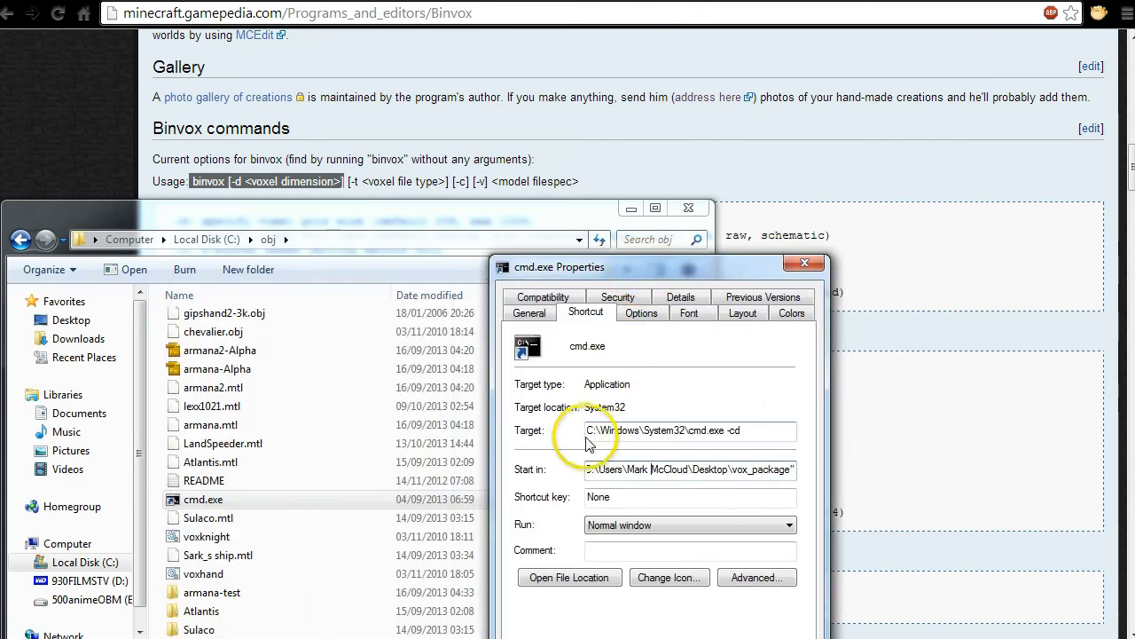
{"action": "left_click", "coordinate": [257, 499]}
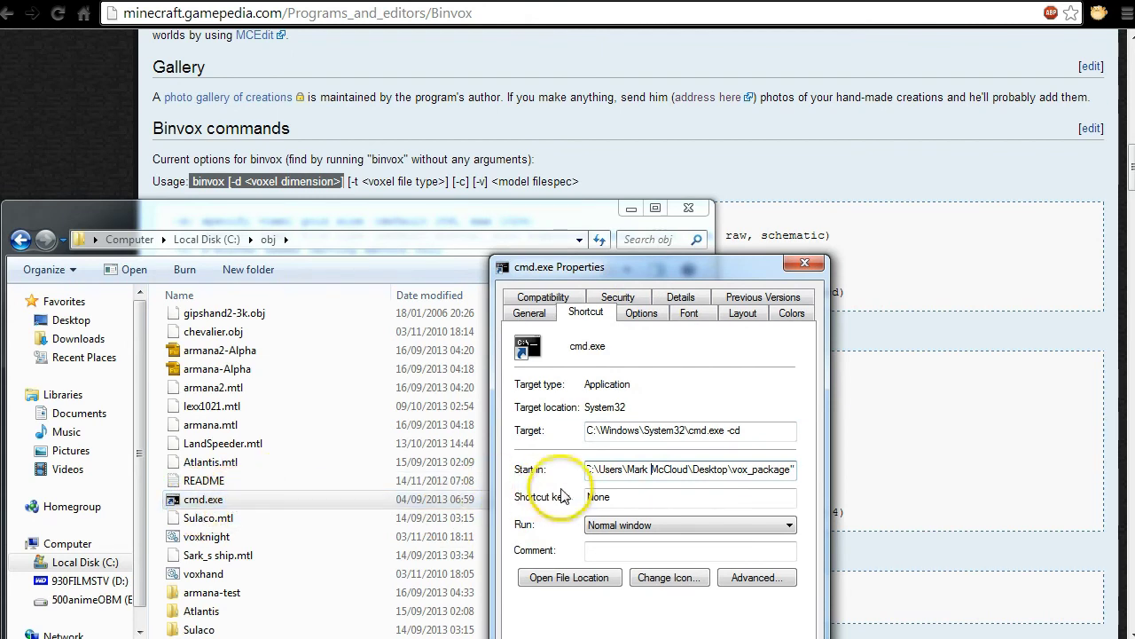
{"action": "left_click", "coordinate": [211, 502]}
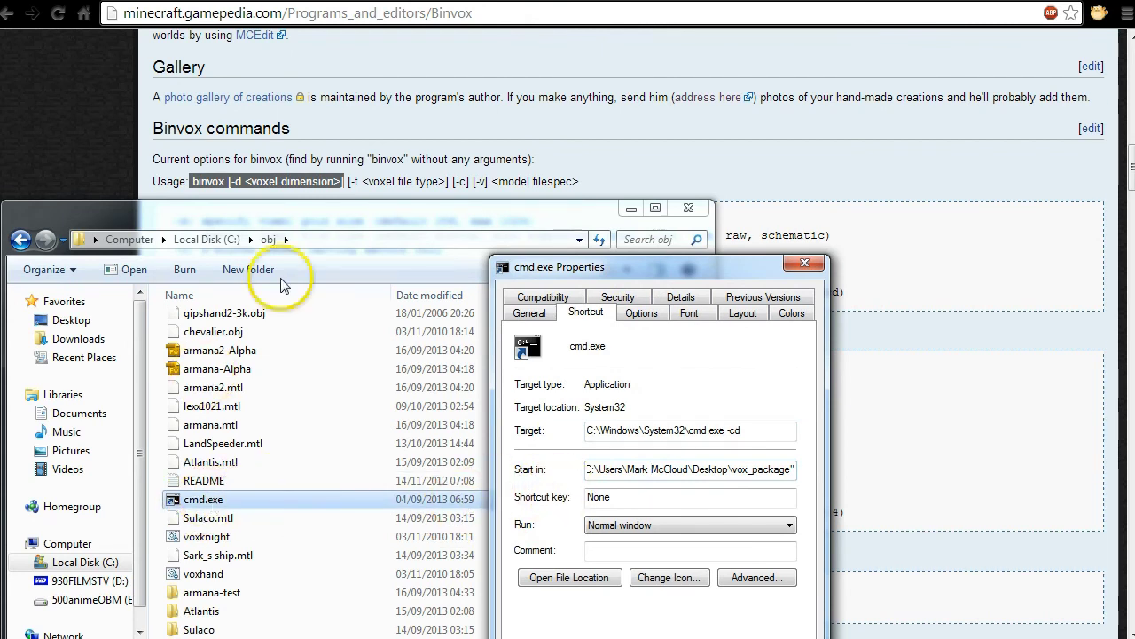
- Copy the obj folder's path, replace the cmd.exe shortcut's Start in path with C:\obj, and save the properties
{"action": "left_click", "coordinate": [341, 243]}
{"action": "key", "text": "ctrl+c"}
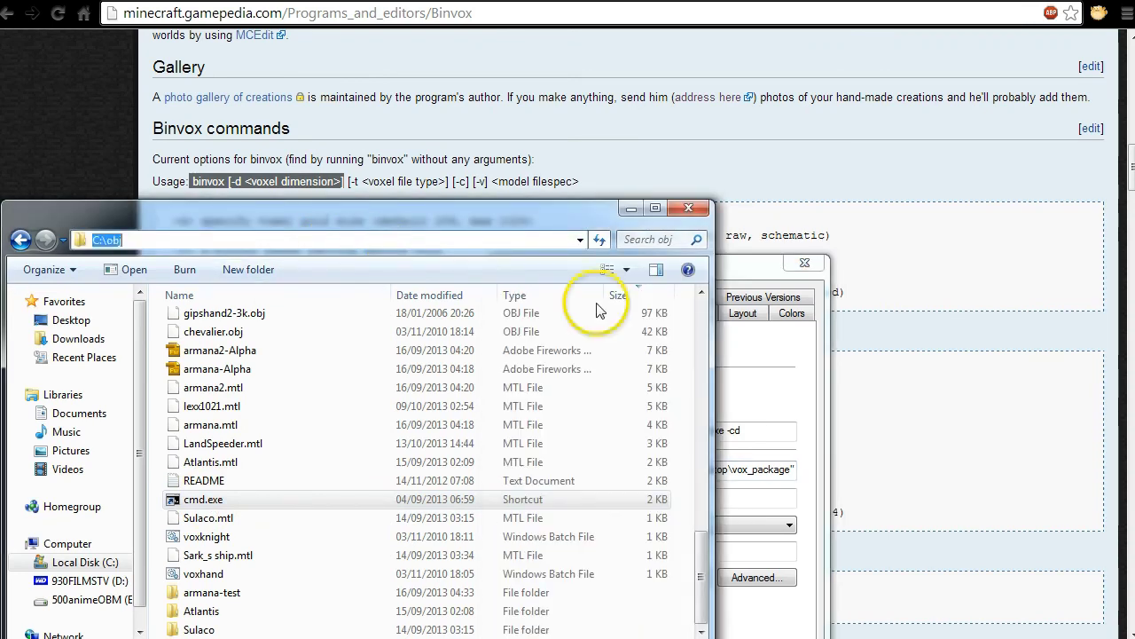
{"action": "left_click", "coordinate": [753, 349]}
{"action": "left_click", "coordinate": [675, 474]}
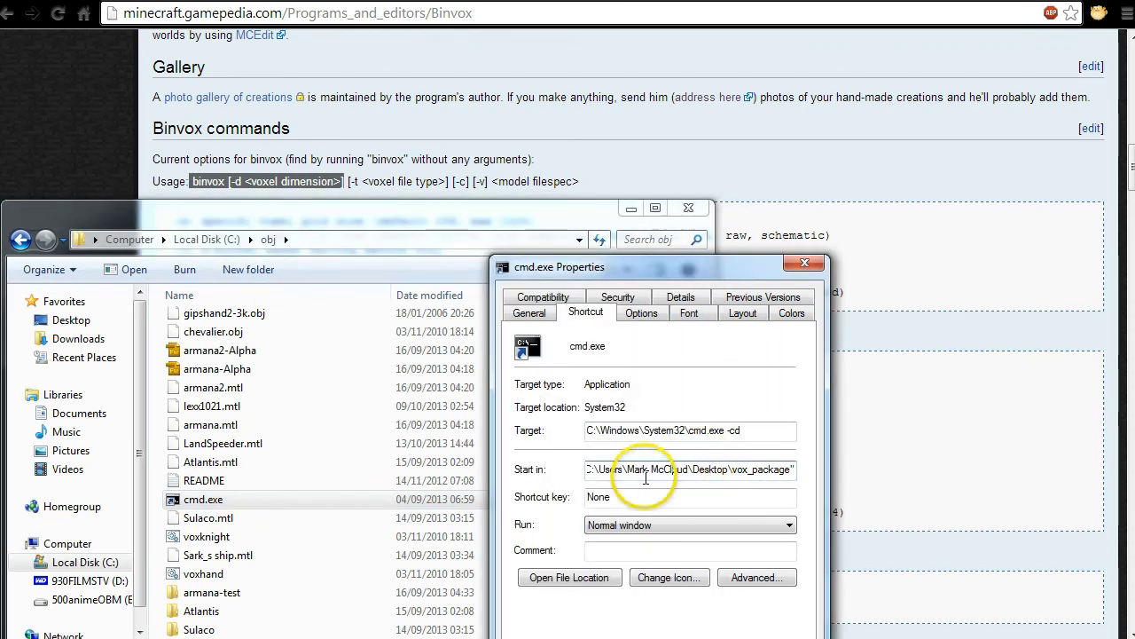
{"action": "left_click", "coordinate": [590, 471]}
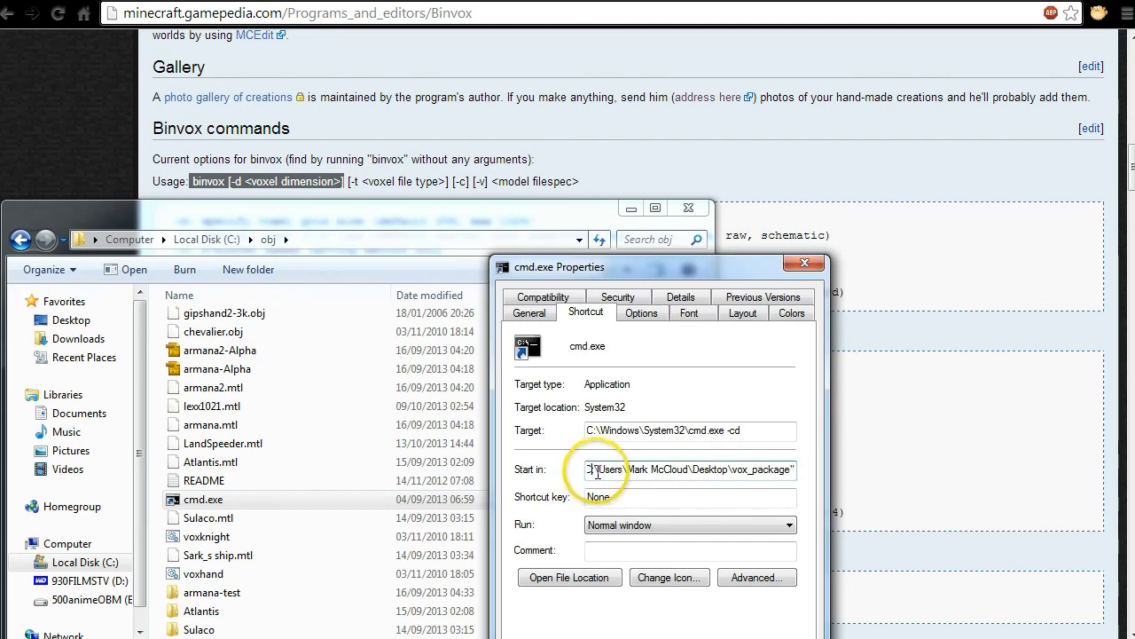
{"action": "key", "text": "shift+End"}
{"action": "key", "text": "ctrl+v"}
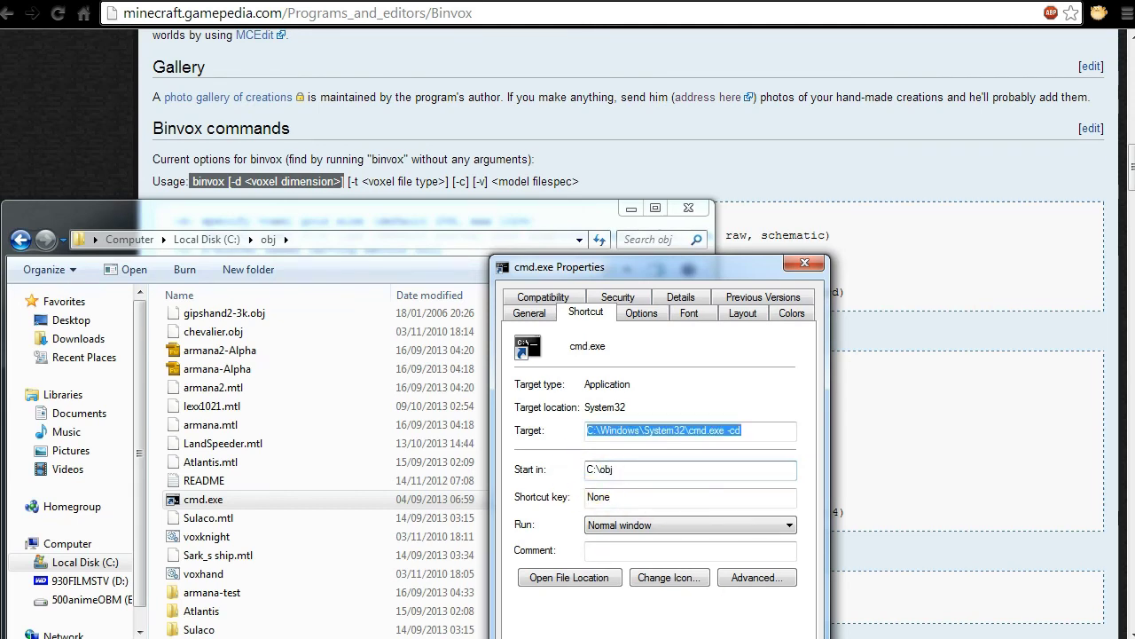
{"action": "key", "text": "Return"}
- Launch the console from the cmd.exe shortcut, place it over the folder window, and begin the command with binvox -d 100 -ri
{"action": "double_click", "coordinate": [189, 501]}
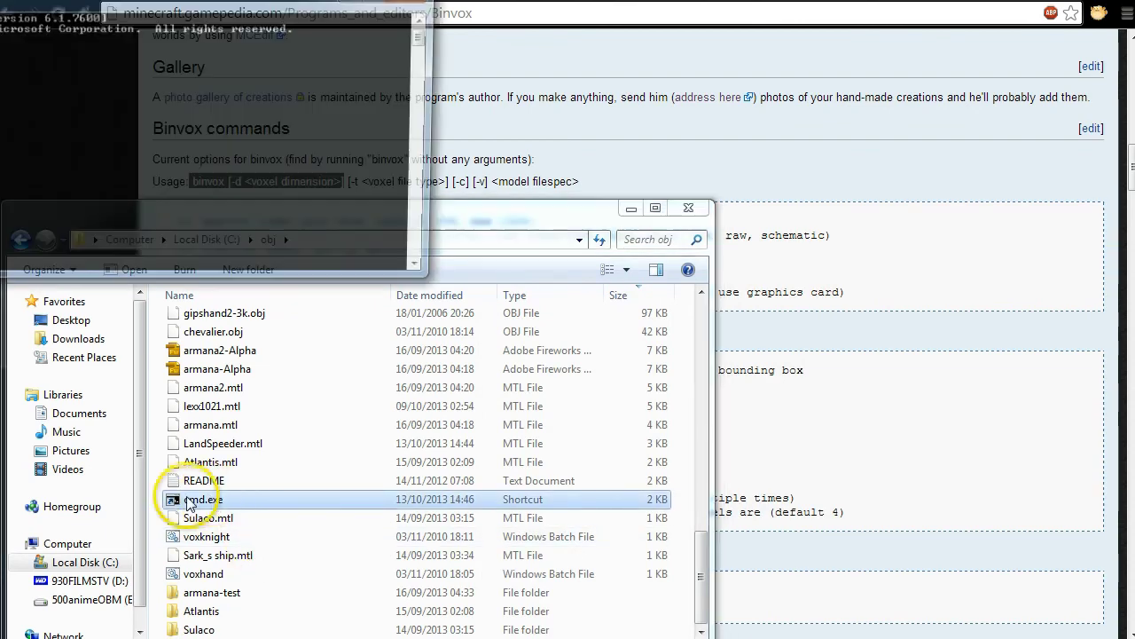
{"action": "left_click_drag", "start_coordinate": [51, 16], "coordinate": [437, 232]}
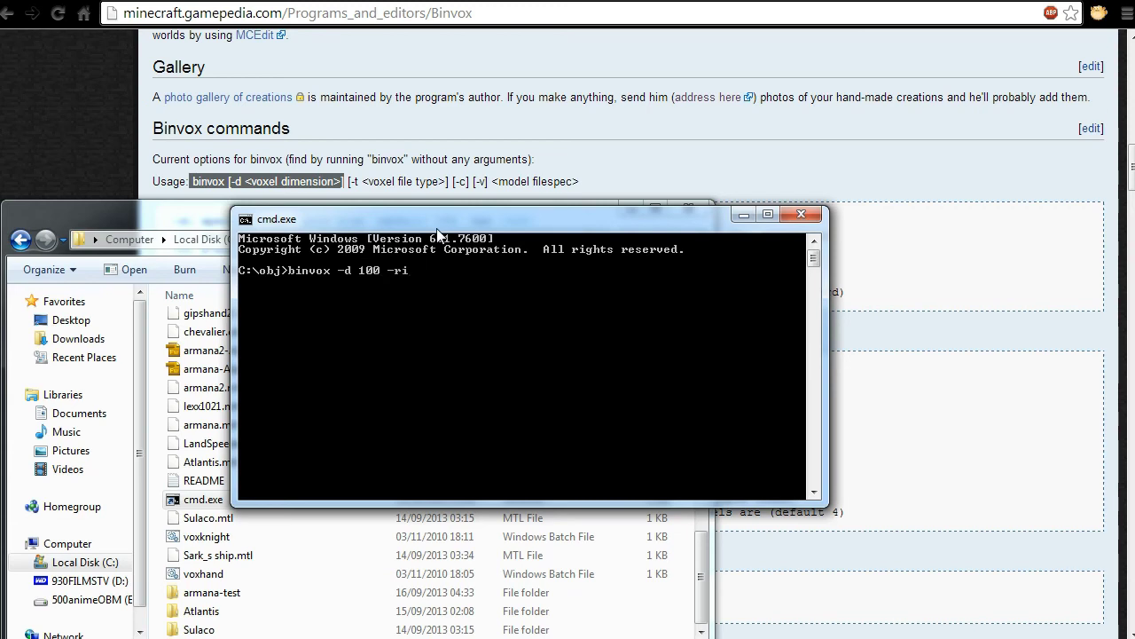
- Find LandSpeeder.obj in the obj folder and copy its full file name including the extension
{"action": "left_click", "coordinate": [210, 210]}
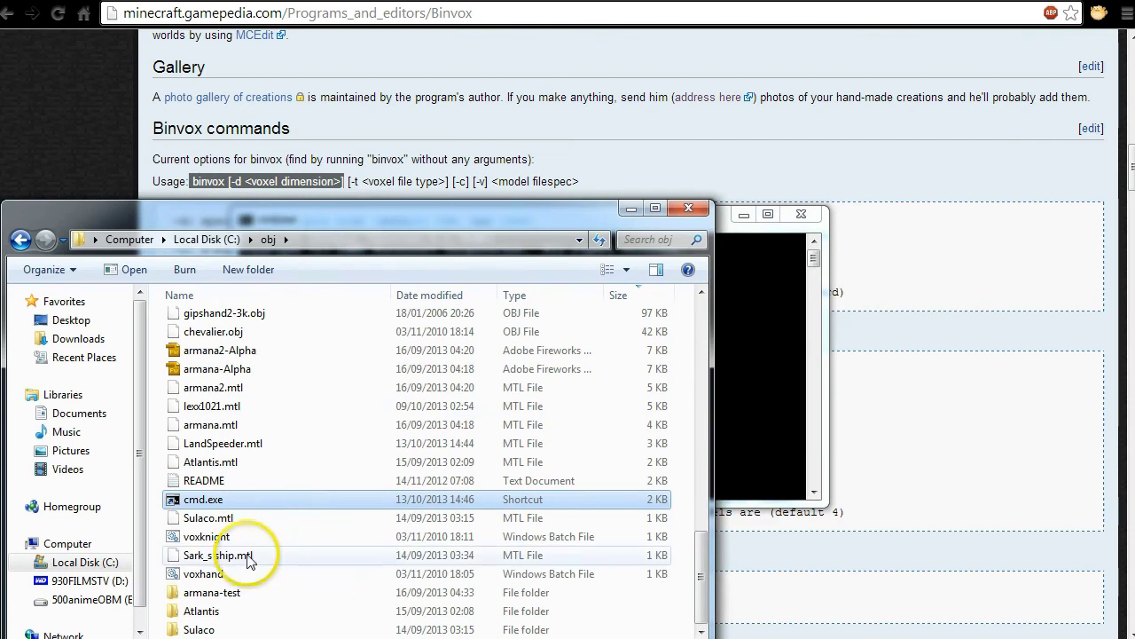
{"action": "left_click", "coordinate": [222, 446]}
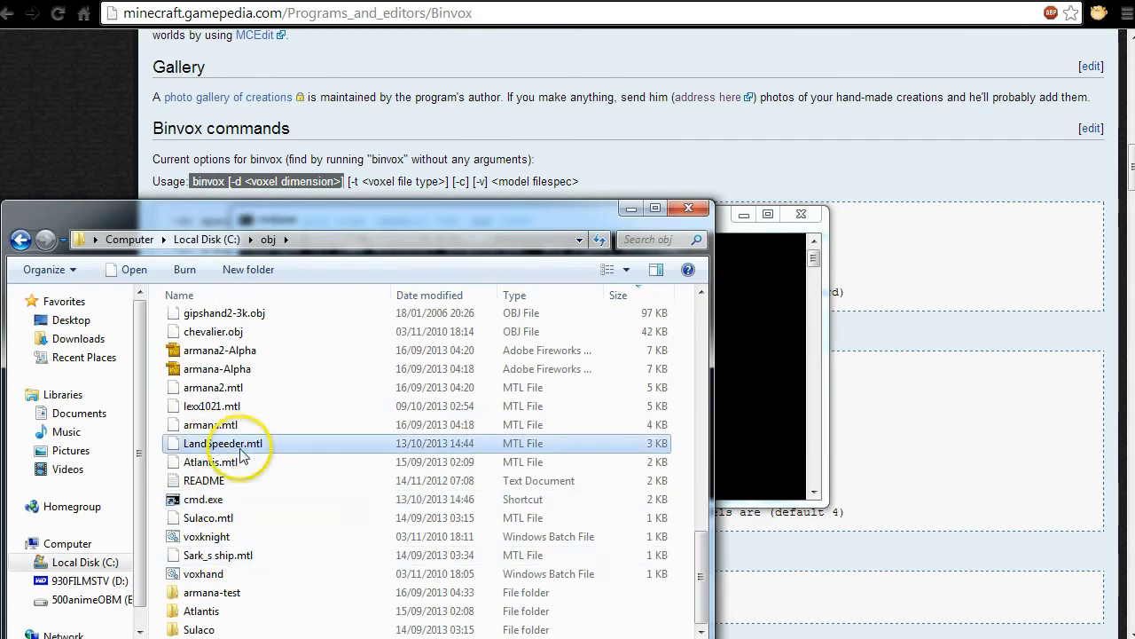
{"action": "scroll", "coordinate": [237, 448], "scroll_direction": "up", "scroll_amount": 1}
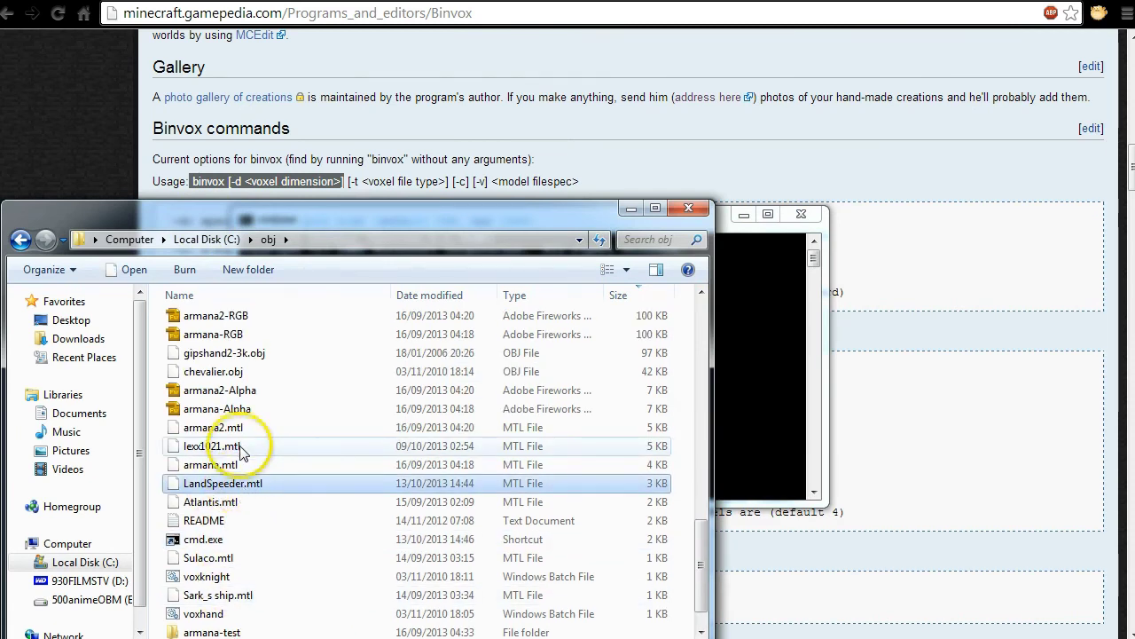
{"action": "scroll", "coordinate": [266, 489], "scroll_direction": "down", "scroll_amount": 1}
{"action": "scroll", "coordinate": [264, 494], "scroll_direction": "up", "scroll_amount": 3}
{"action": "scroll", "coordinate": [257, 495], "scroll_direction": "up", "scroll_amount": 2}
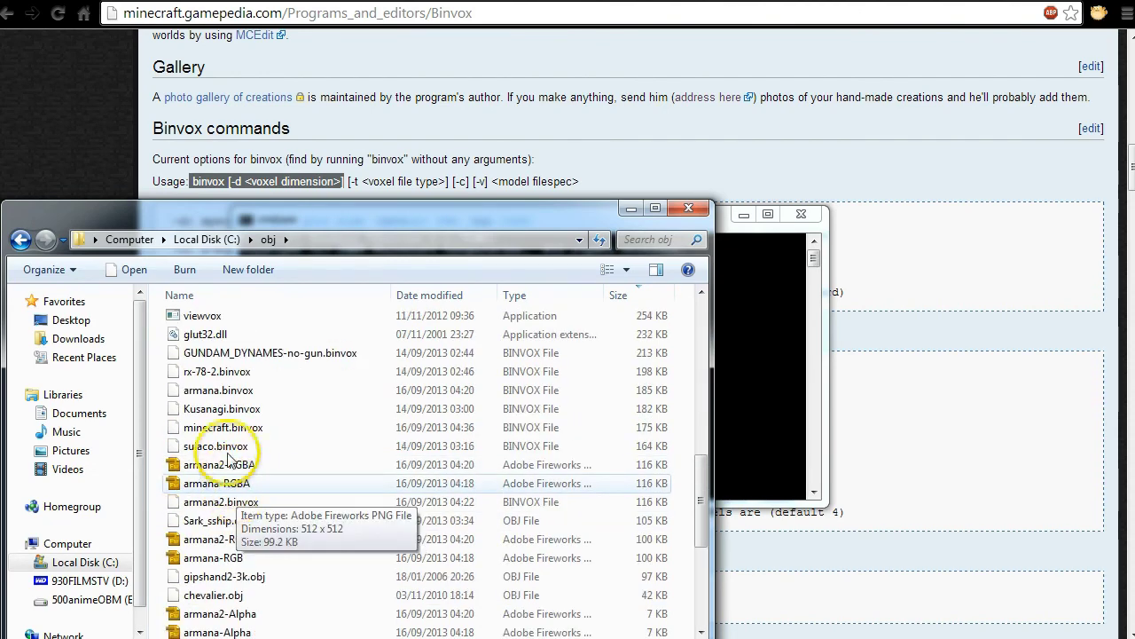
{"action": "scroll", "coordinate": [233, 462], "scroll_direction": "up", "scroll_amount": 6}
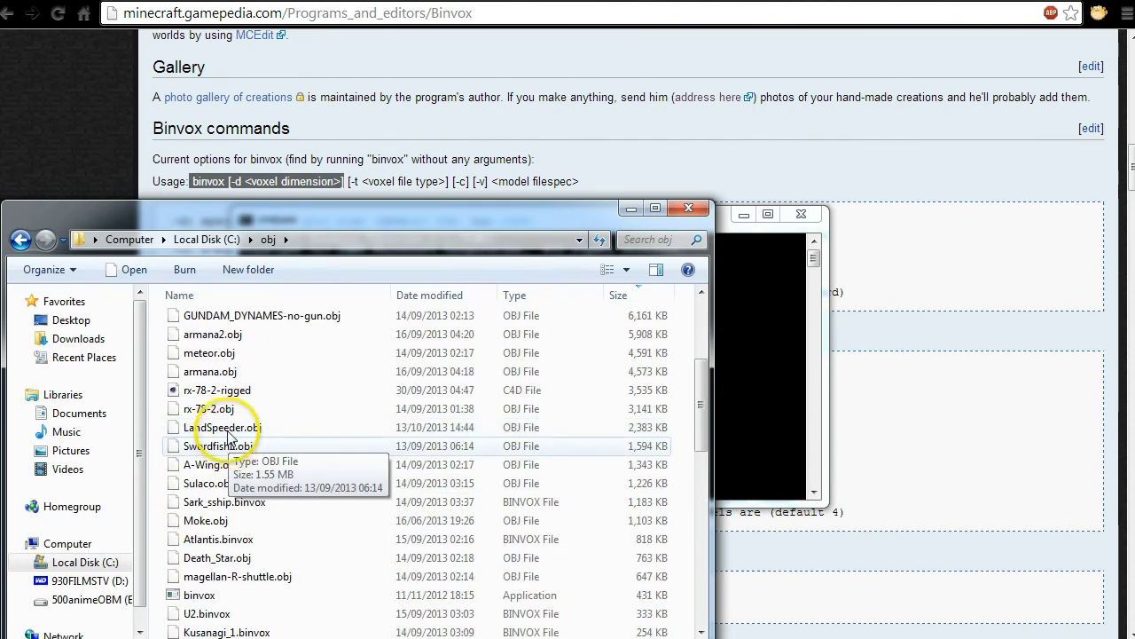
{"action": "left_click", "coordinate": [226, 433]}
{"action": "right_click", "coordinate": [229, 435]}
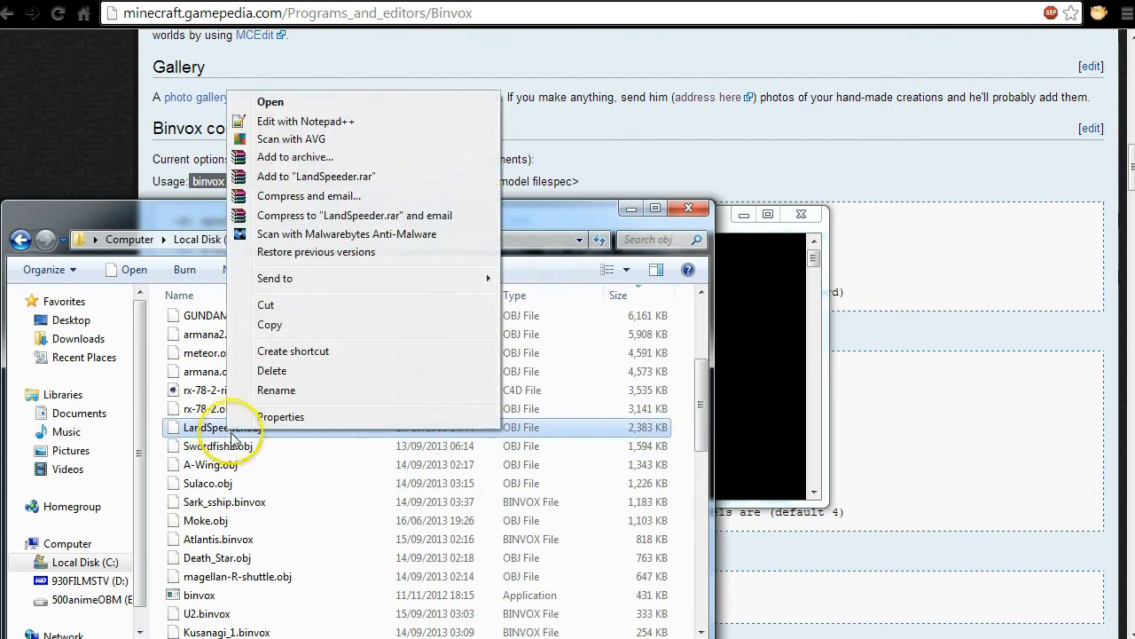
{"action": "left_click", "coordinate": [284, 387]}
{"action": "key", "text": "ctrl+a"}
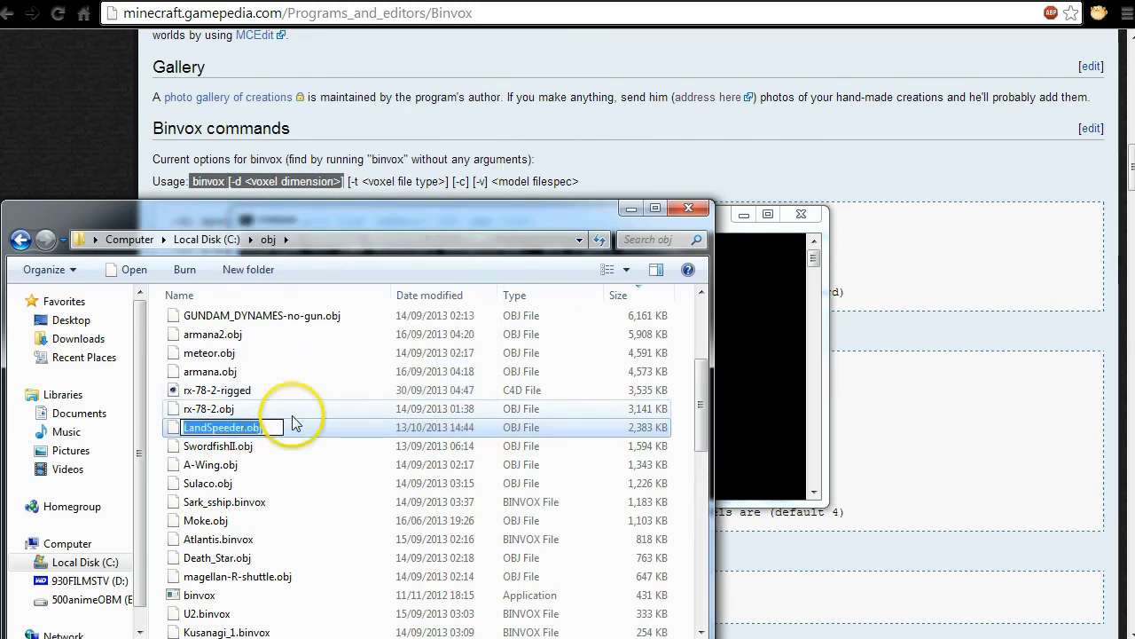
- Complete and run the command binvox -d 100 -ri LandSpeeder.obj in the console, and exit the console once voxelizing is done
{"action": "left_click", "coordinate": [755, 251]}
{"action": "right_click", "coordinate": [701, 302]}
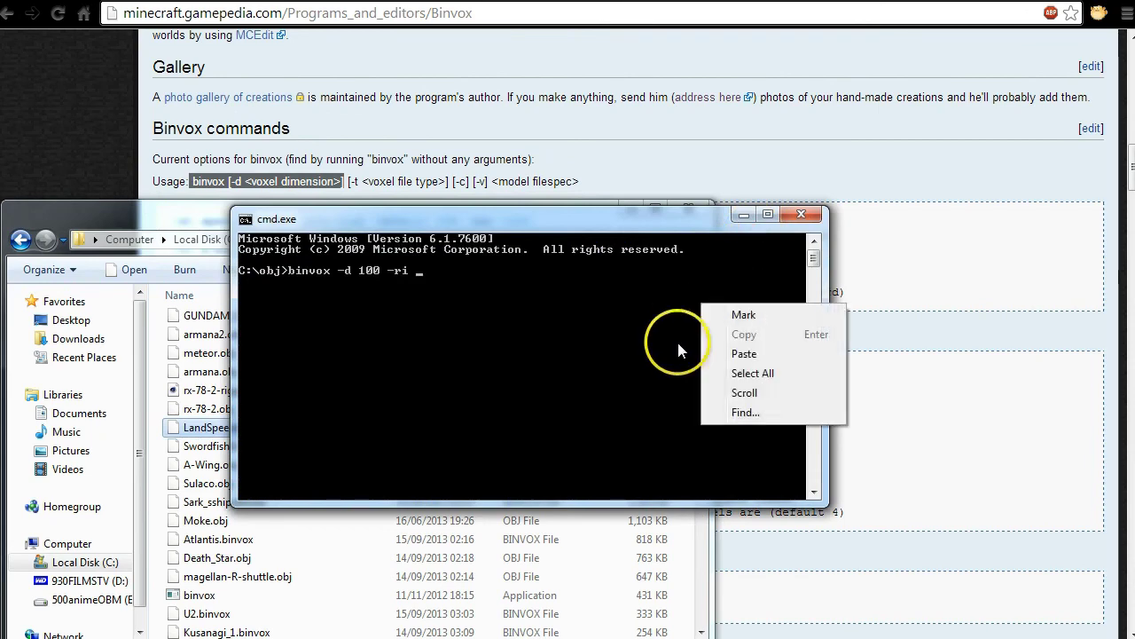
{"action": "left_click", "coordinate": [745, 354]}
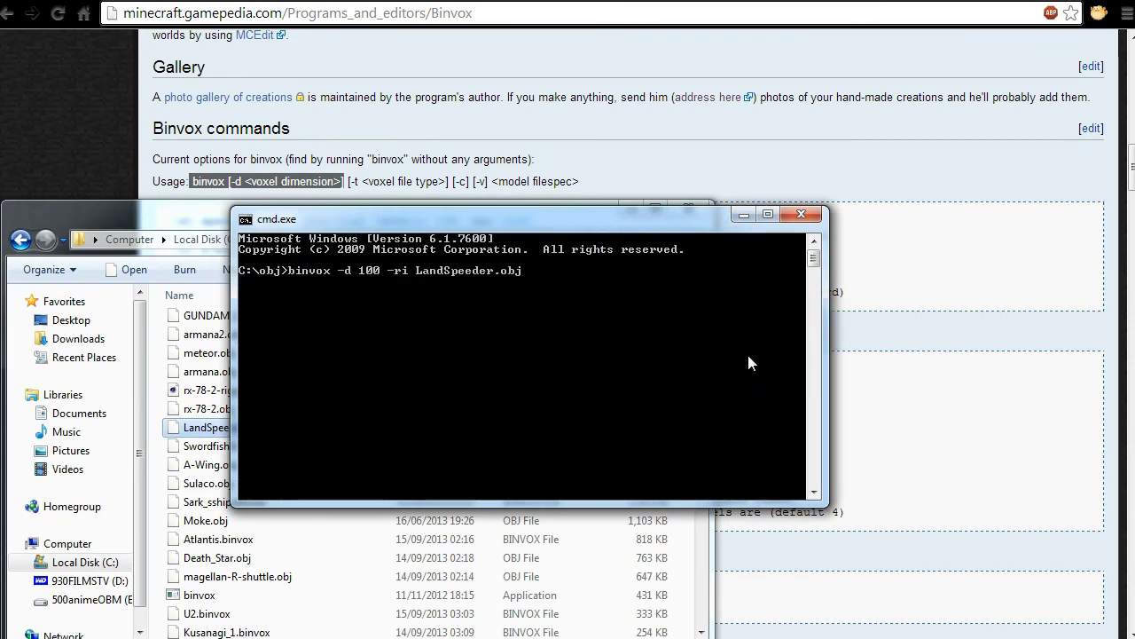
{"action": "key", "text": "Return"}
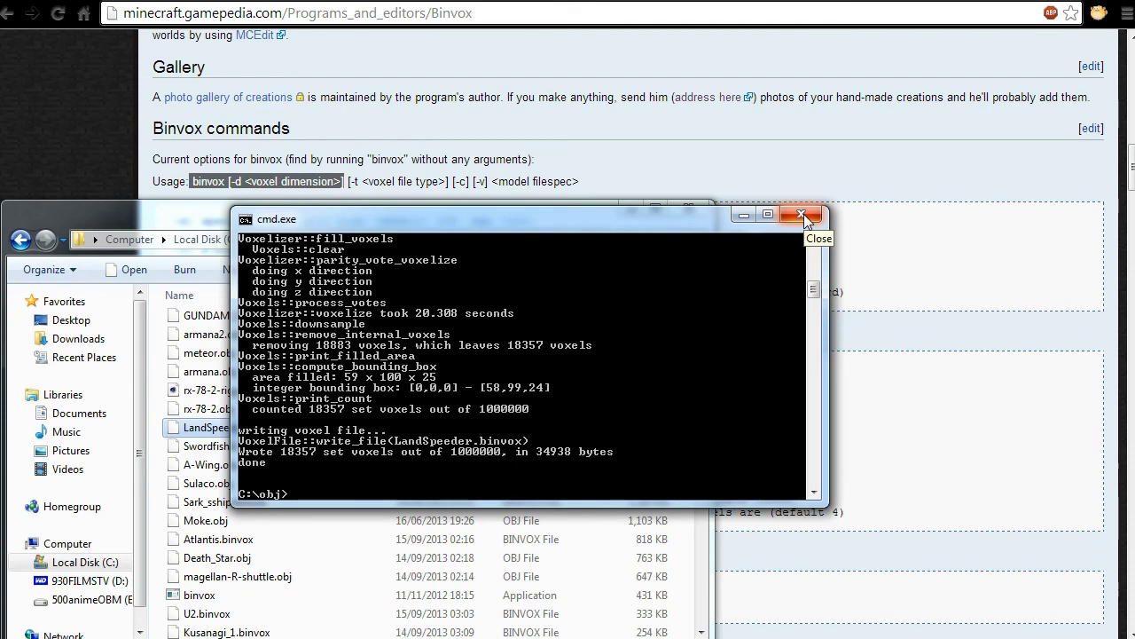
{"action": "left_click", "coordinate": [35, 638]}
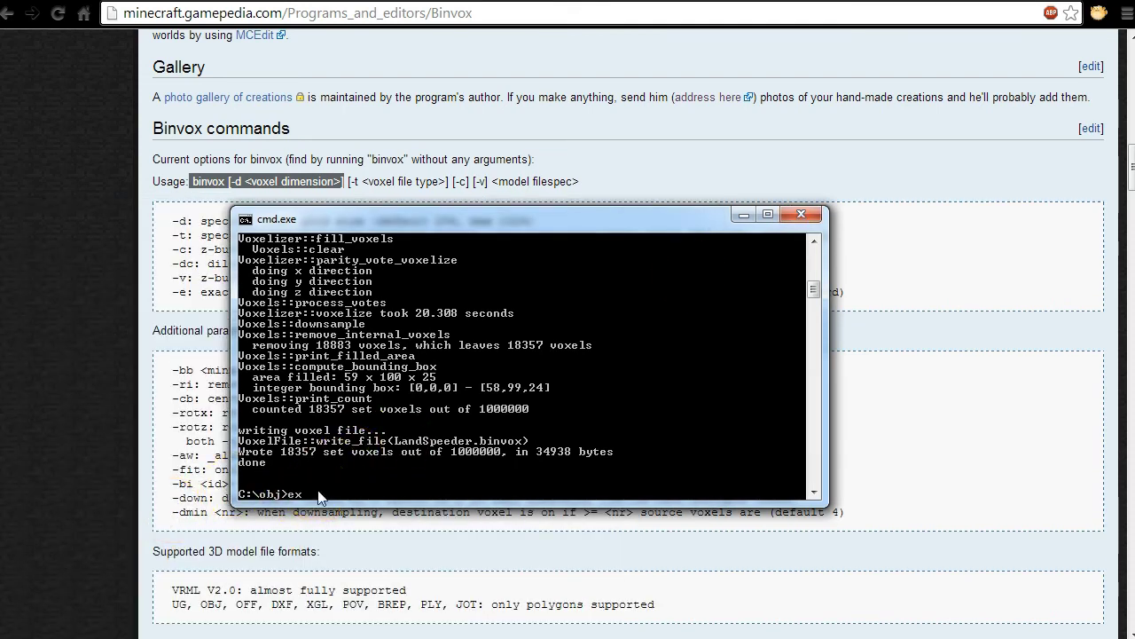
{"action": "key", "text": "Return"}
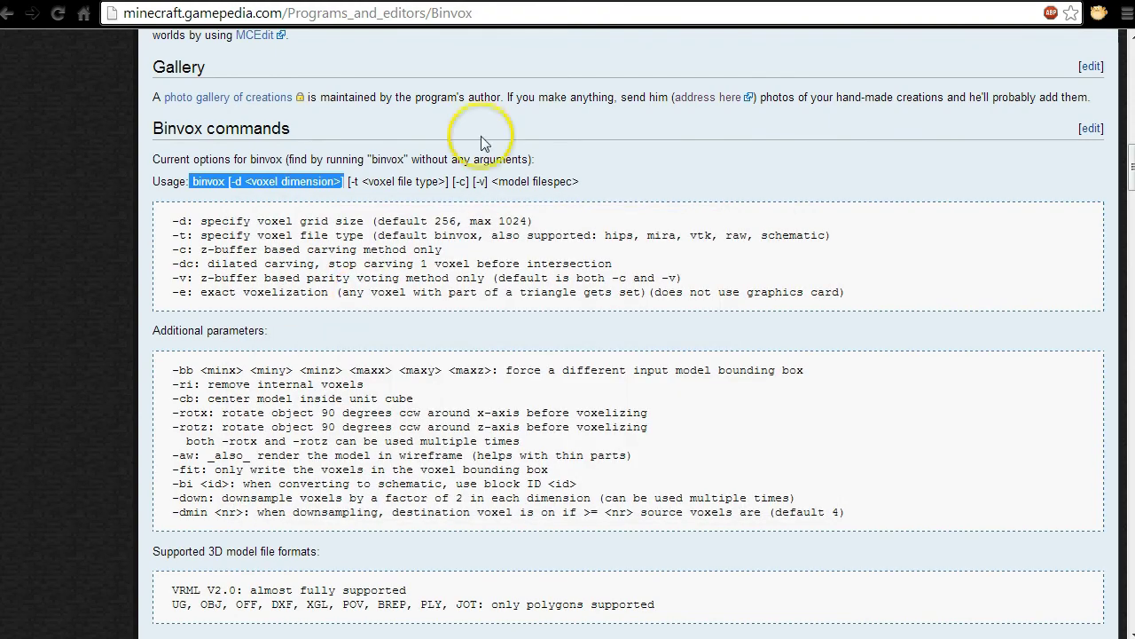
- Switch to the SMEdit wiki page and highlight the java -Xmx1g -jar SMEdit.jar command in the Out of Memory section
{"action": "left_click", "coordinate": [905, 1]}
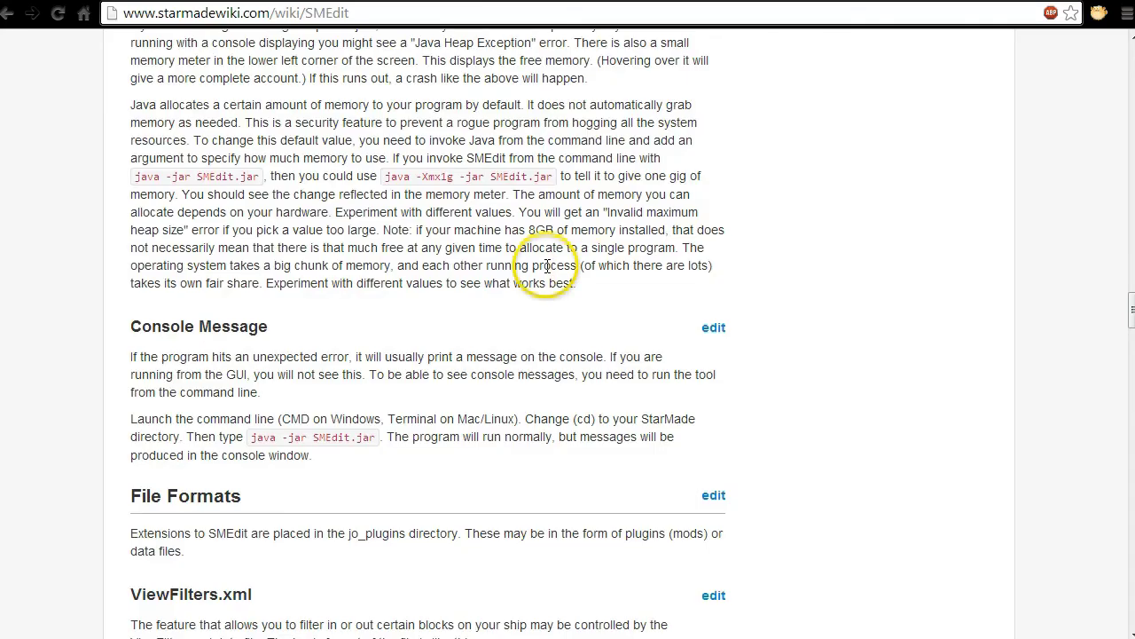
{"action": "scroll", "coordinate": [548, 266], "scroll_direction": "up", "scroll_amount": 2}
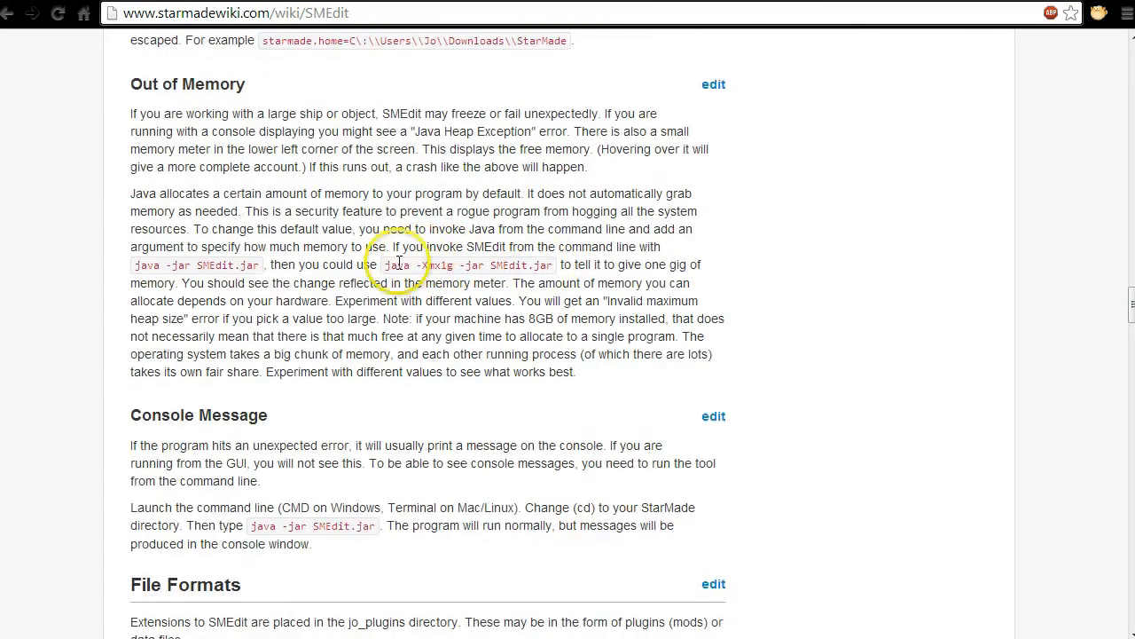
{"action": "left_click_drag", "start_coordinate": [387, 266], "coordinate": [554, 264]}
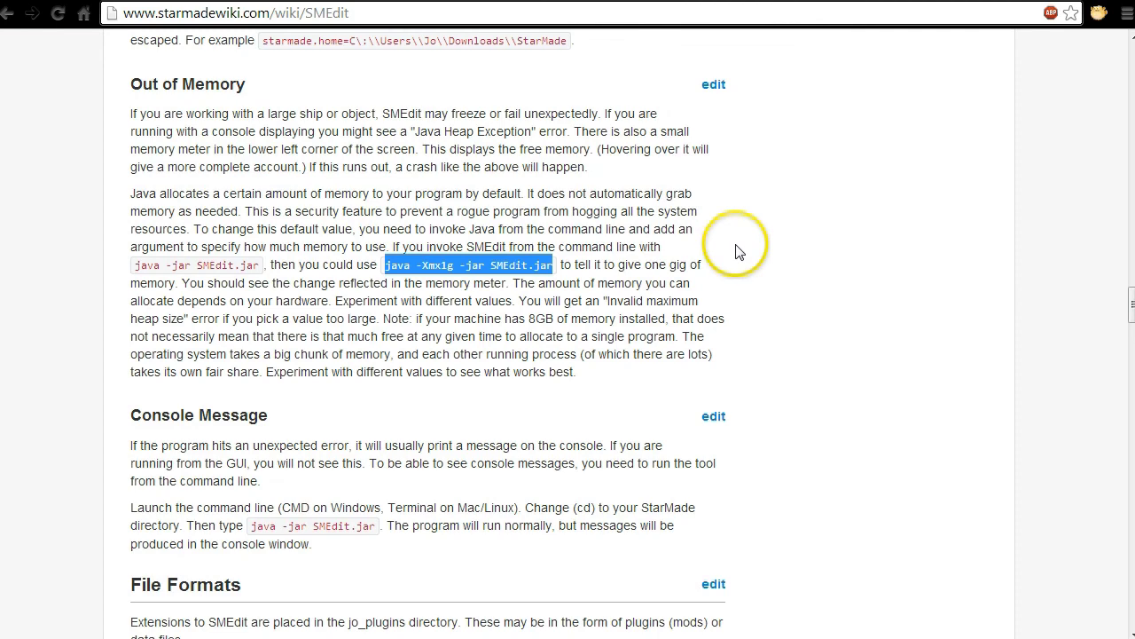
- Open the StarMade folder inside new-build-starmade and find the jo_sm jar file
{"action": "key", "text": "alt+Tab"}
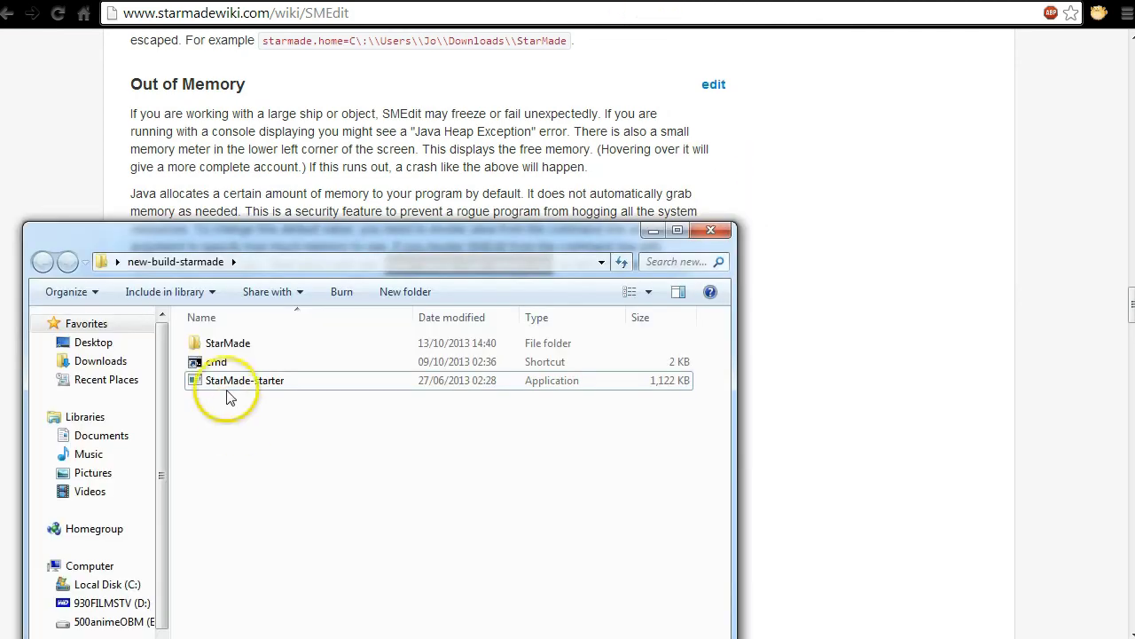
{"action": "left_click", "coordinate": [222, 346]}
{"action": "double_click", "coordinate": [224, 346]}
{"action": "scroll", "coordinate": [306, 466], "scroll_direction": "down", "scroll_amount": 10}
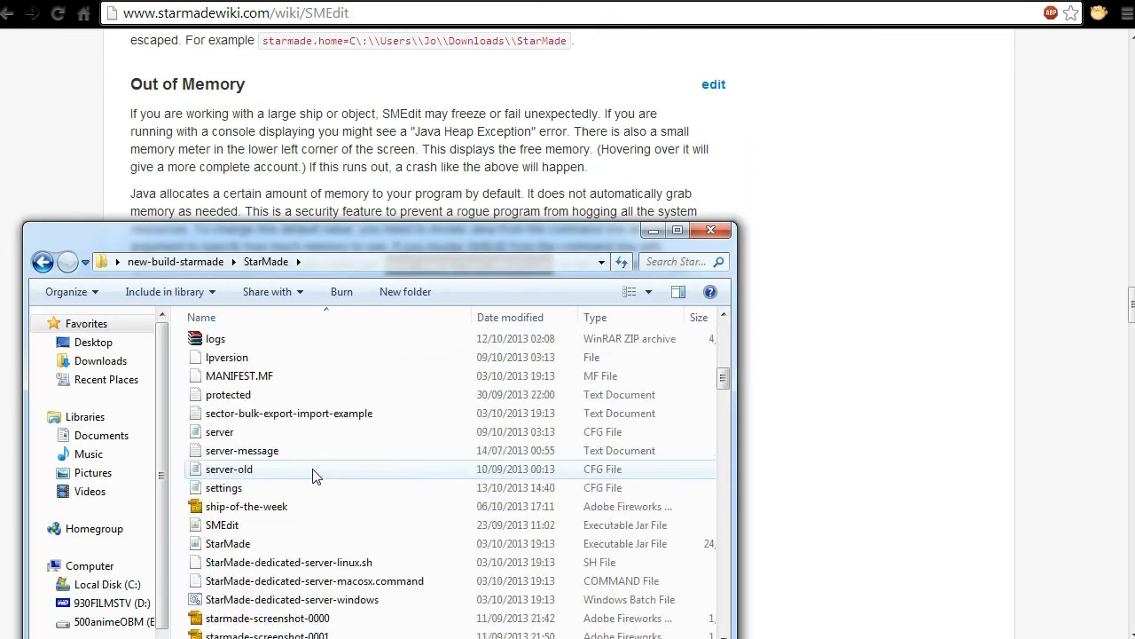
{"action": "scroll", "coordinate": [313, 476], "scroll_direction": "down", "scroll_amount": 20}
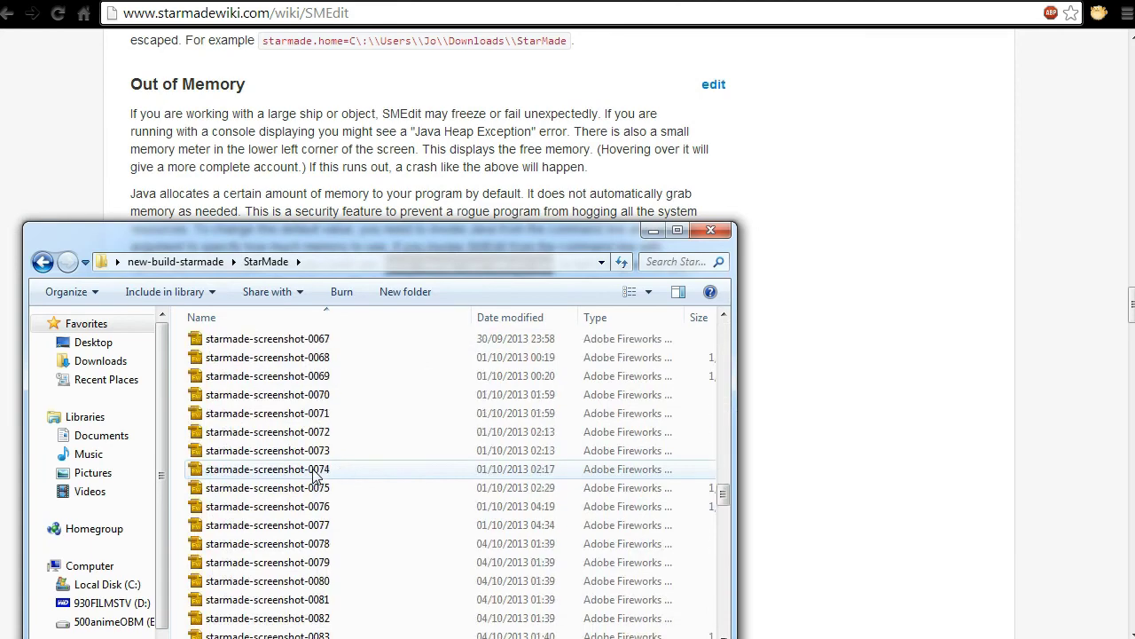
{"action": "left_click_drag", "start_coordinate": [723, 494], "coordinate": [724, 367]}
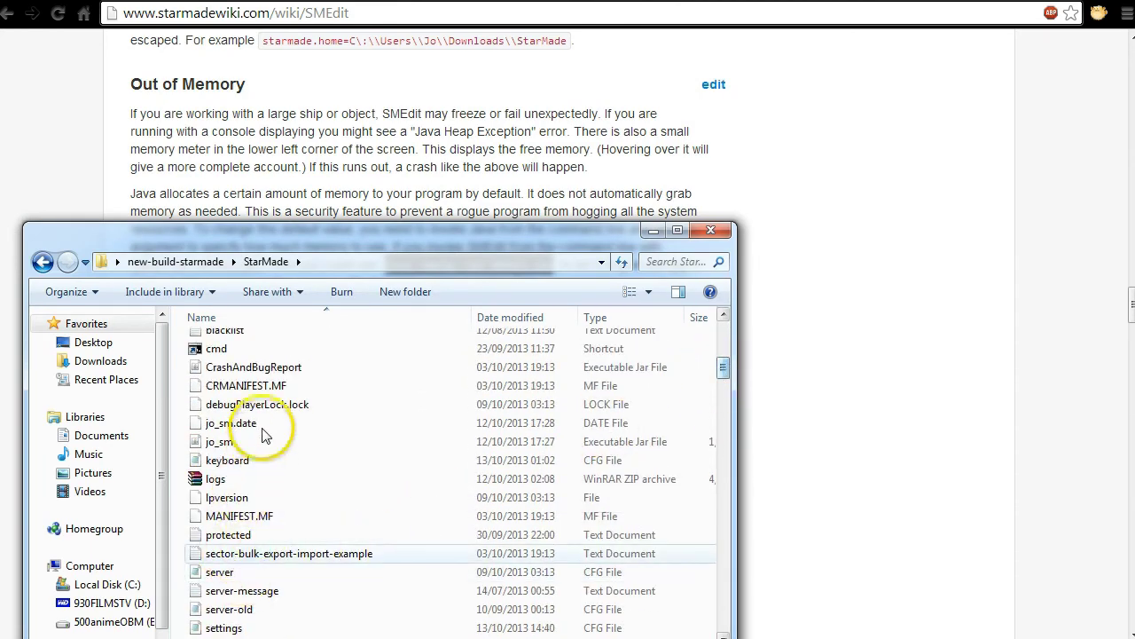
{"action": "left_click", "coordinate": [221, 440]}
- Check the contents of the jo_plugins folder, return to the StarMade folder, and close the smedit cmd console
{"action": "scroll", "coordinate": [266, 457], "scroll_direction": "up", "scroll_amount": 5}
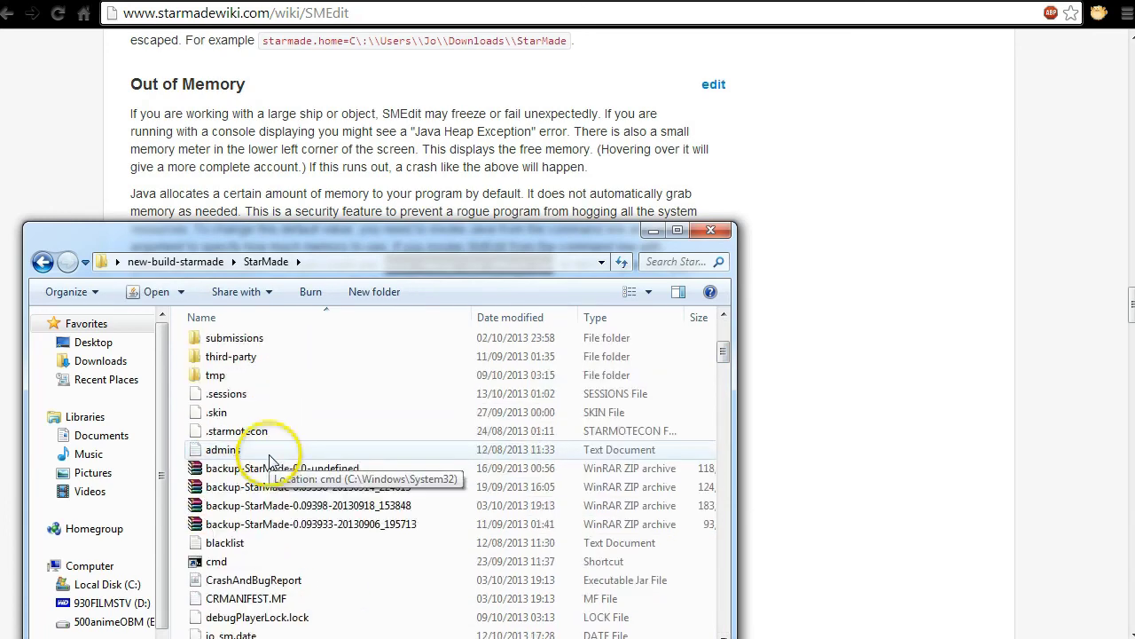
{"action": "scroll", "coordinate": [269, 495], "scroll_direction": "up", "scroll_amount": 4}
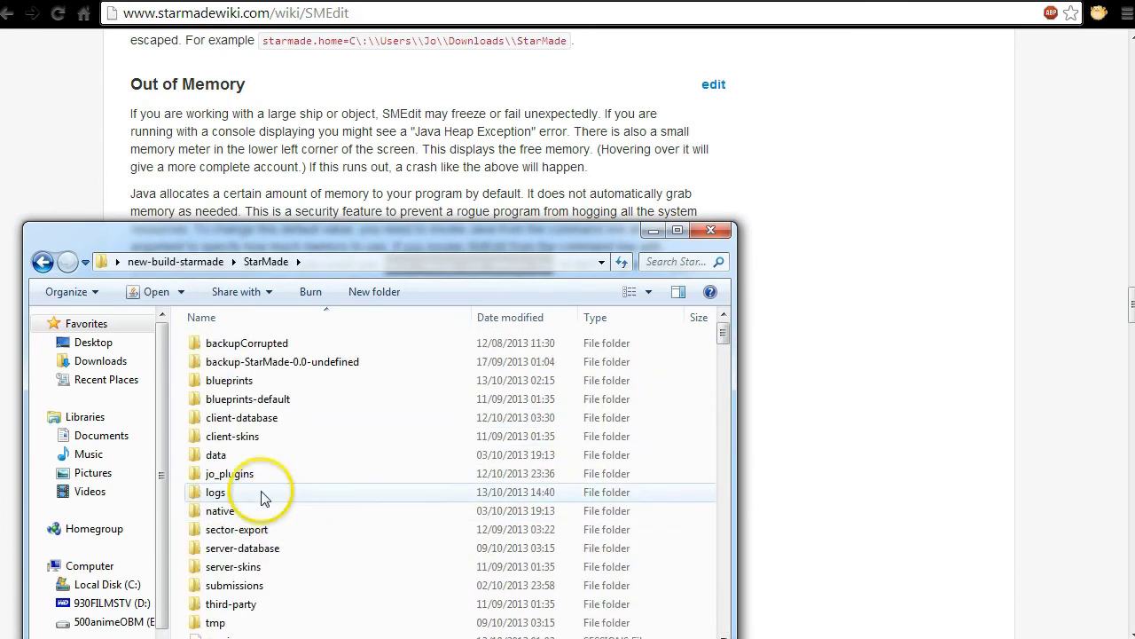
{"action": "double_click", "coordinate": [205, 477]}
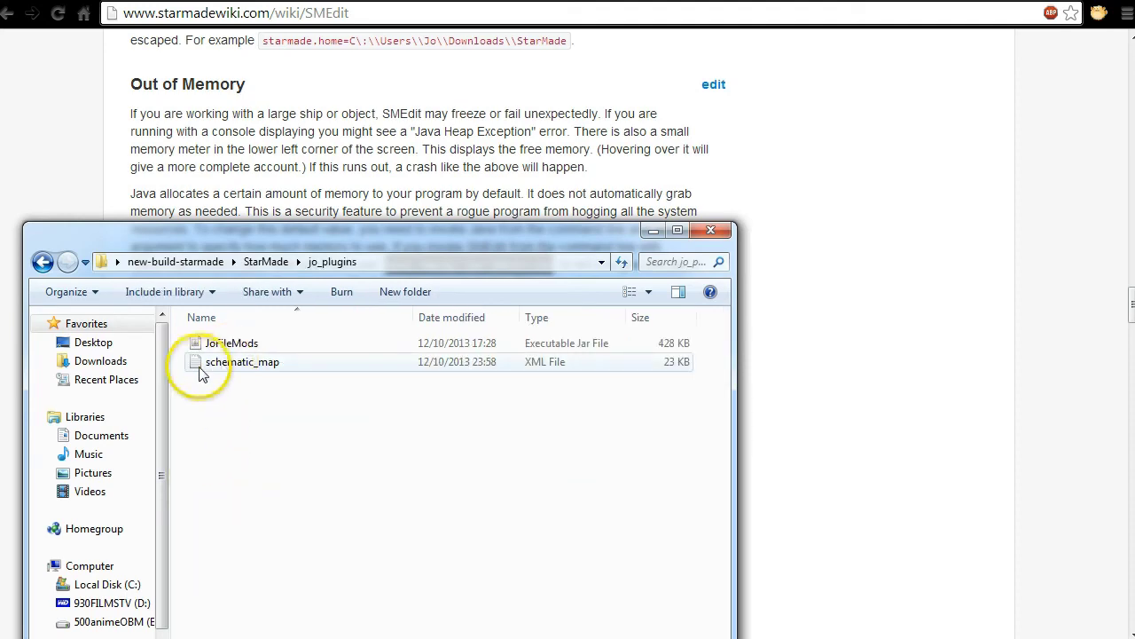
{"action": "left_click", "coordinate": [42, 262]}
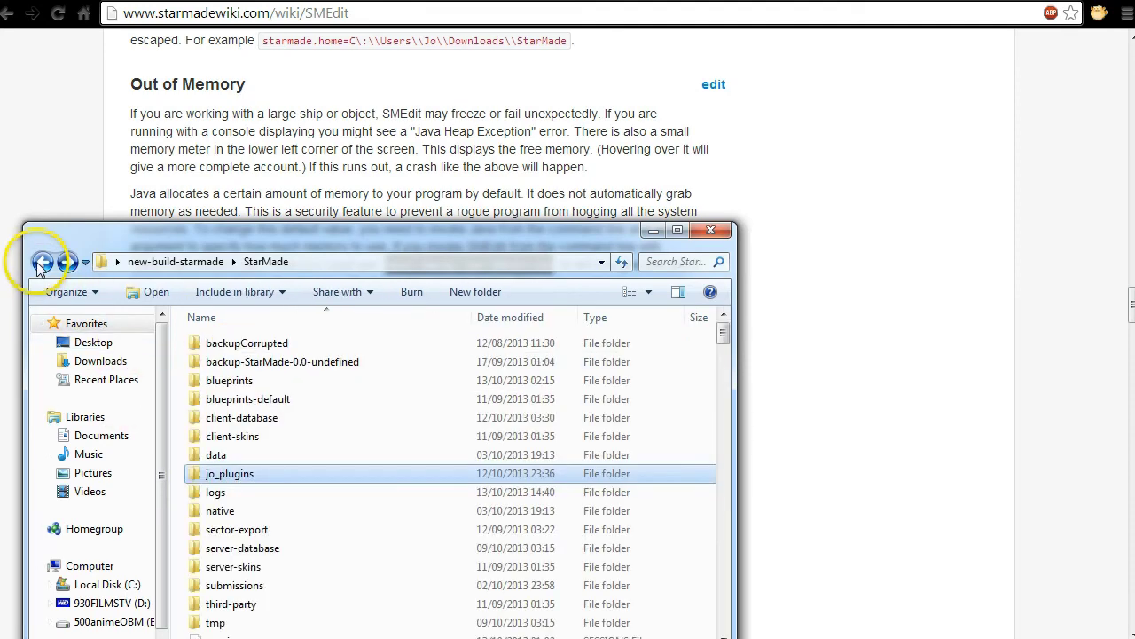
{"action": "mouse_move", "coordinate": [204, 477]}
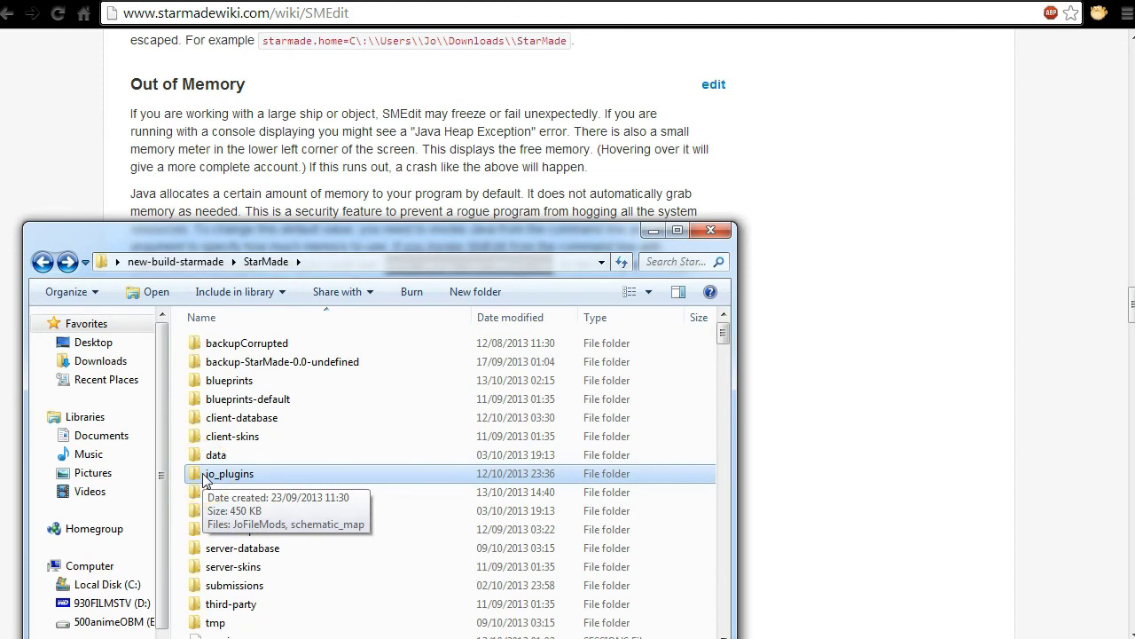
{"action": "left_click", "coordinate": [279, 480]}
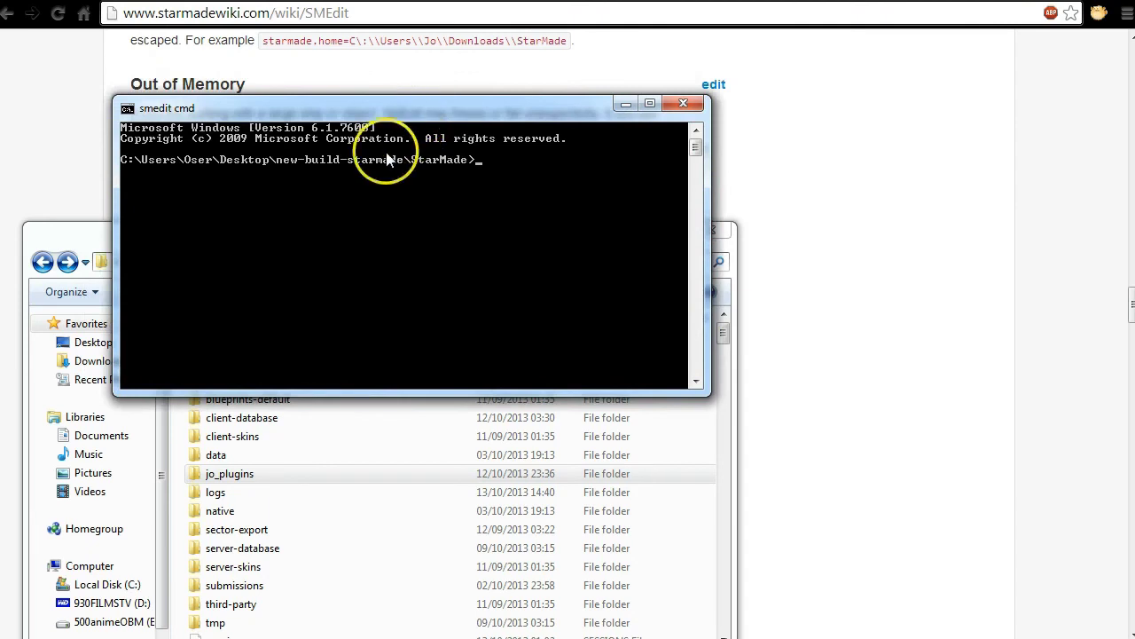
{"action": "left_click", "coordinate": [680, 108]}
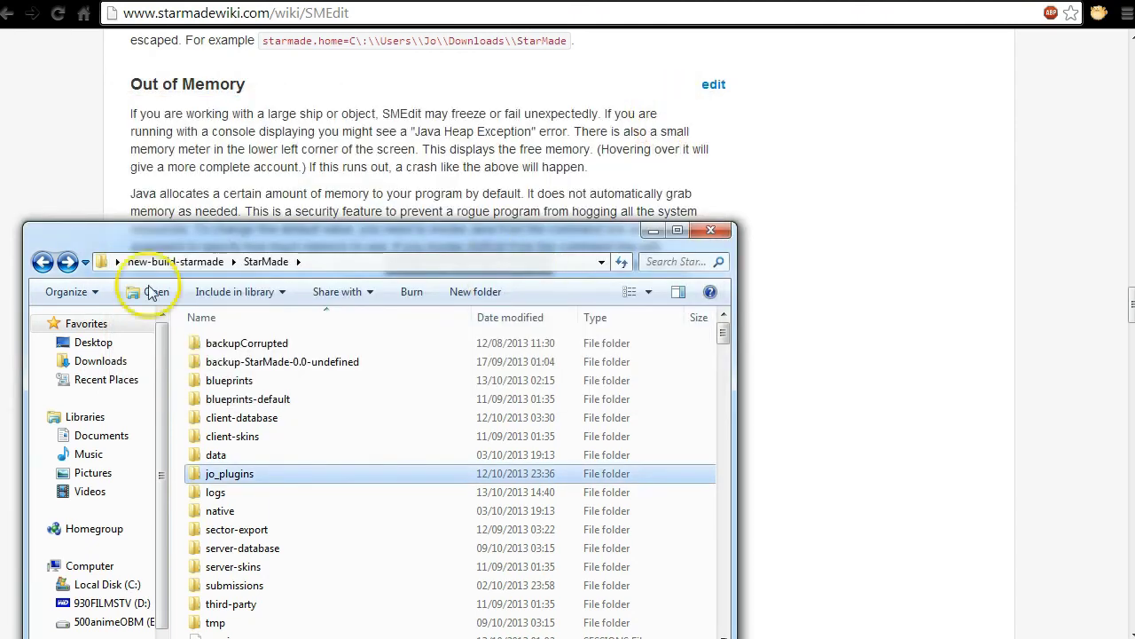
- Launch a console from the cmd shortcut in new-build-starmade, run cd StarMade, and list the folder with dir
{"action": "left_click", "coordinate": [66, 266]}
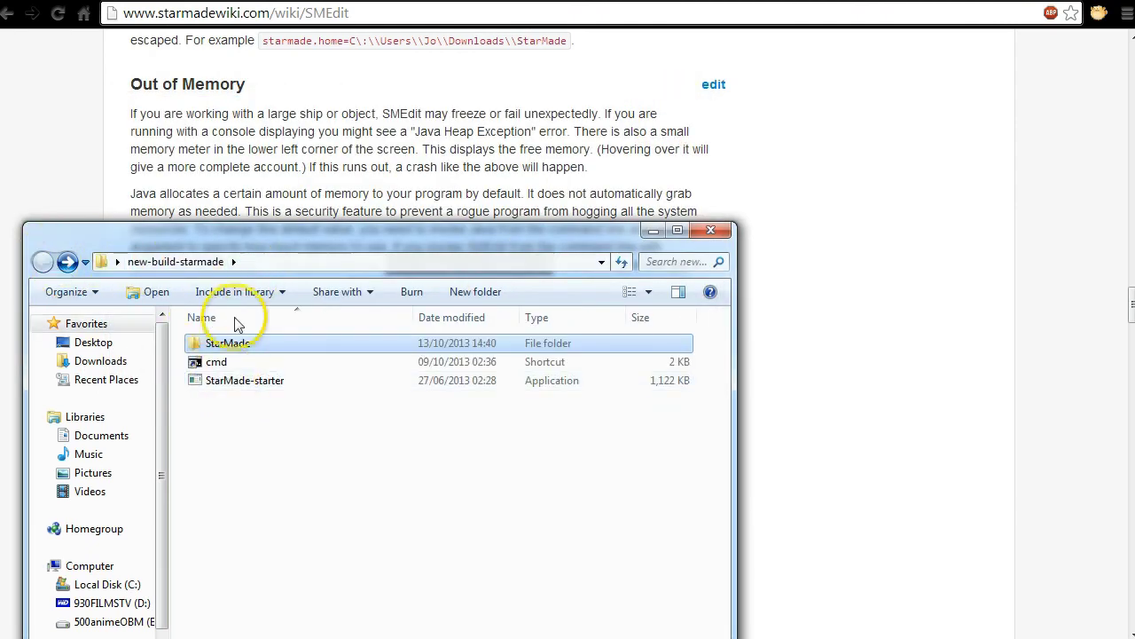
{"action": "double_click", "coordinate": [213, 361]}
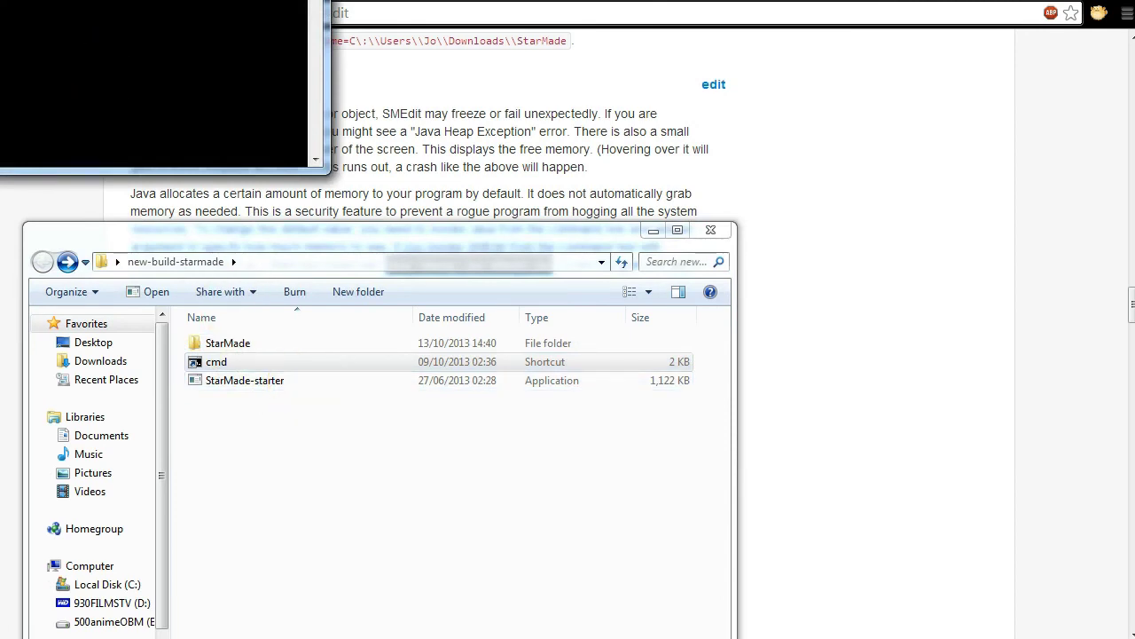
{"action": "left_click", "coordinate": [410, 238]}
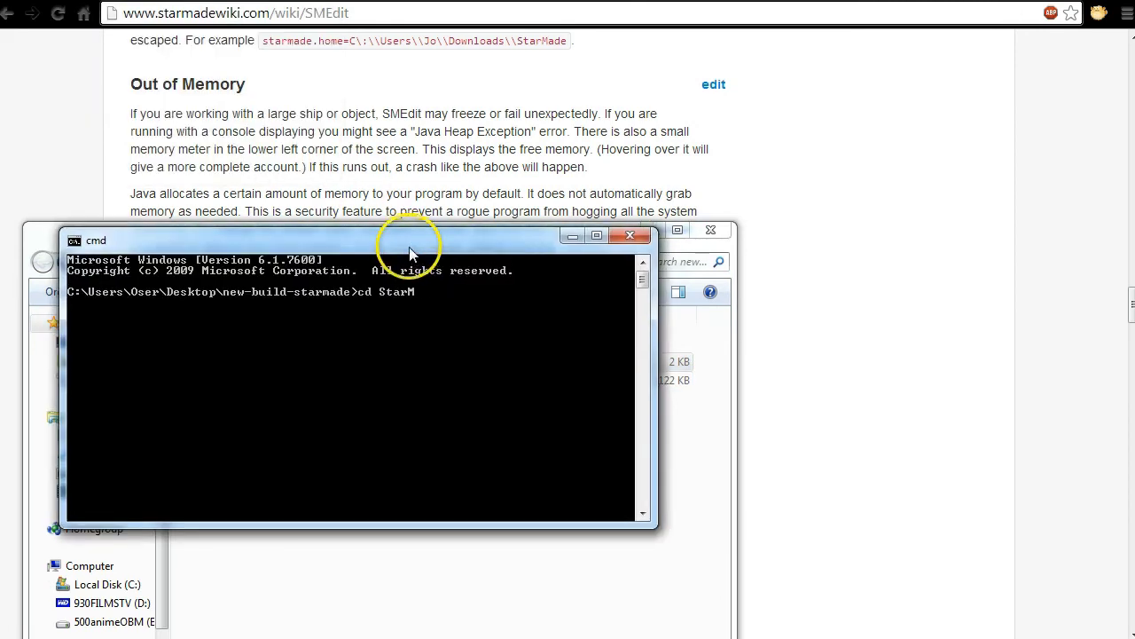
{"action": "key", "text": "Return"}
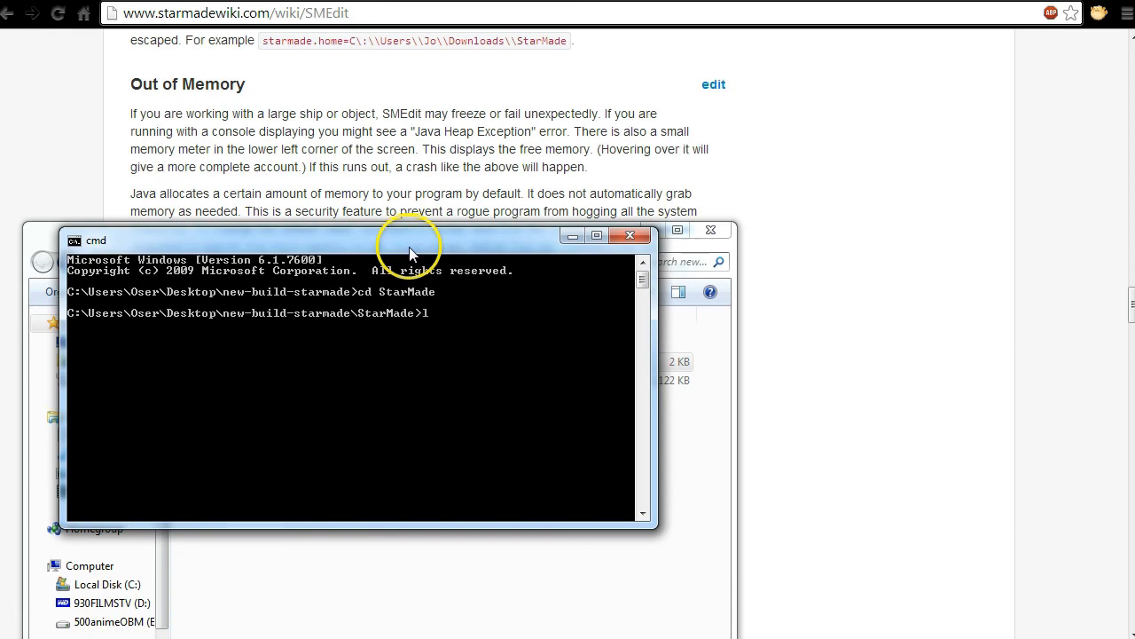
{"action": "type", "text": "dir"}
{"action": "key", "text": "Return"}
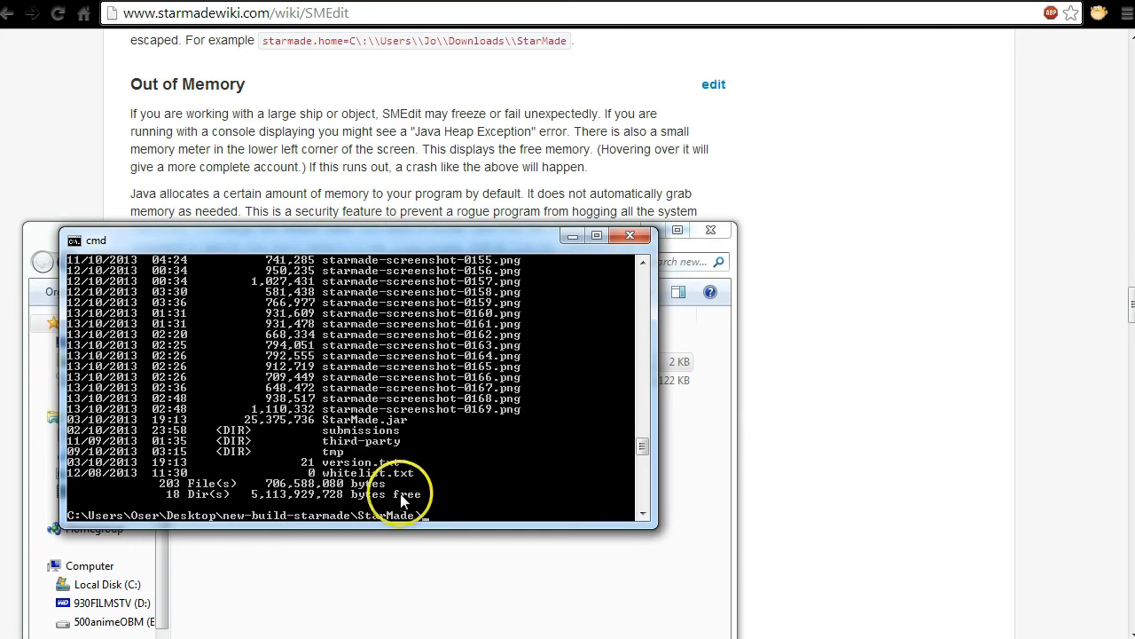
- Copy the java -Xmx1g -jar SMEdit.jar command from the wiki's Out of Memory section and run it in the console
{"action": "left_click", "coordinate": [732, 135]}
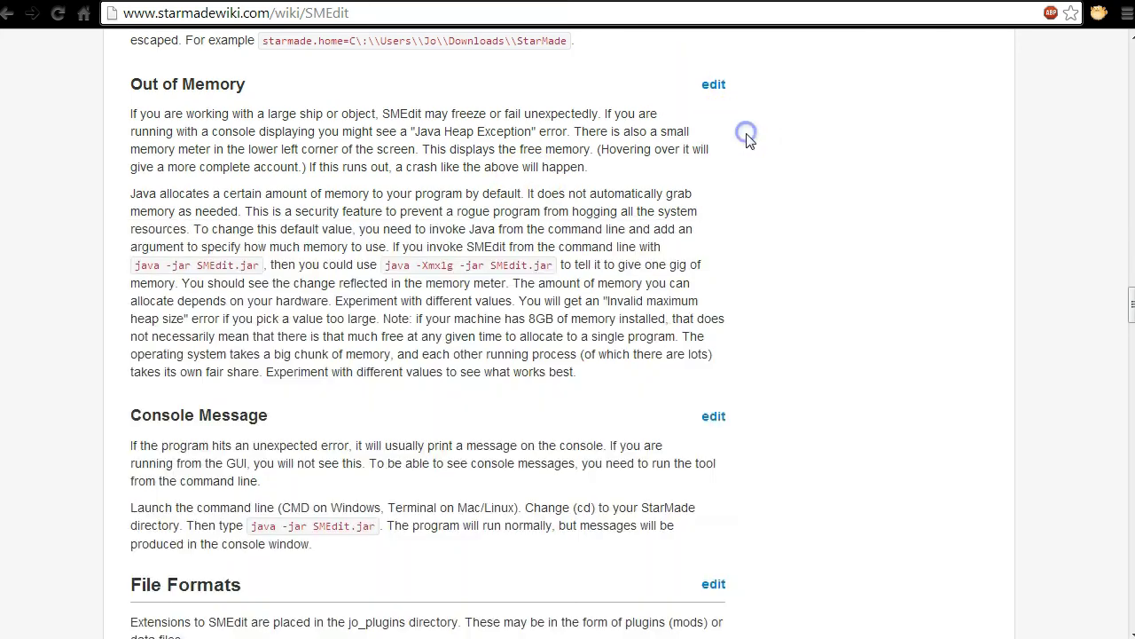
{"action": "left_click_drag", "start_coordinate": [384, 265], "coordinate": [559, 264]}
{"action": "key", "text": "ctrl+c"}
{"action": "left_click", "coordinate": [359, 636]}
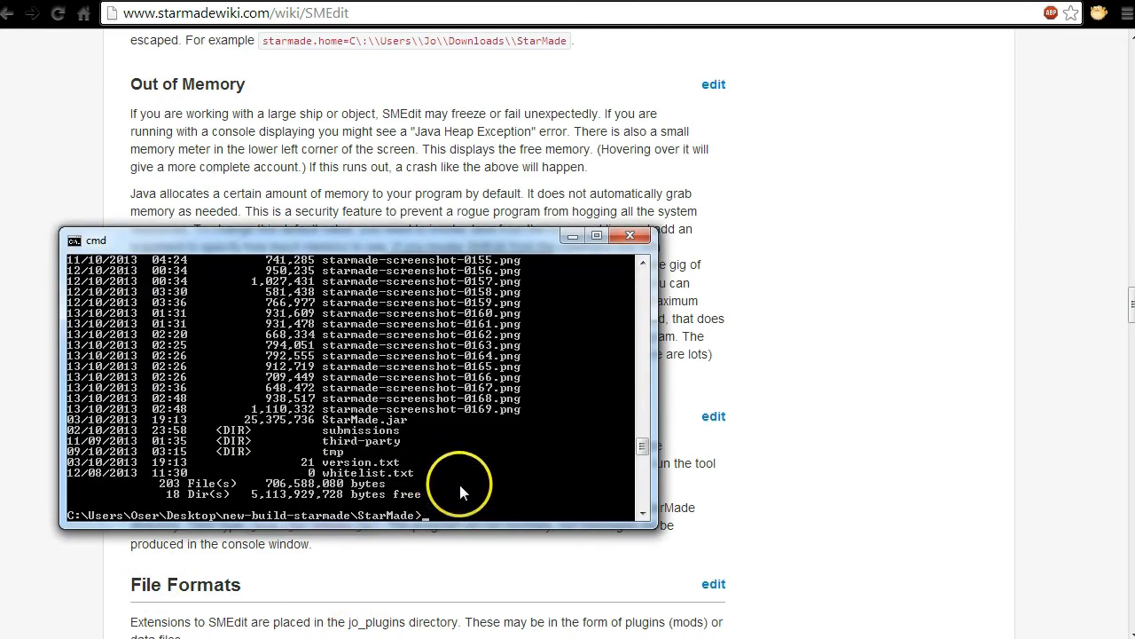
{"action": "right_click", "coordinate": [458, 484]}
{"action": "left_click", "coordinate": [520, 537]}
{"action": "key", "text": "Return"}
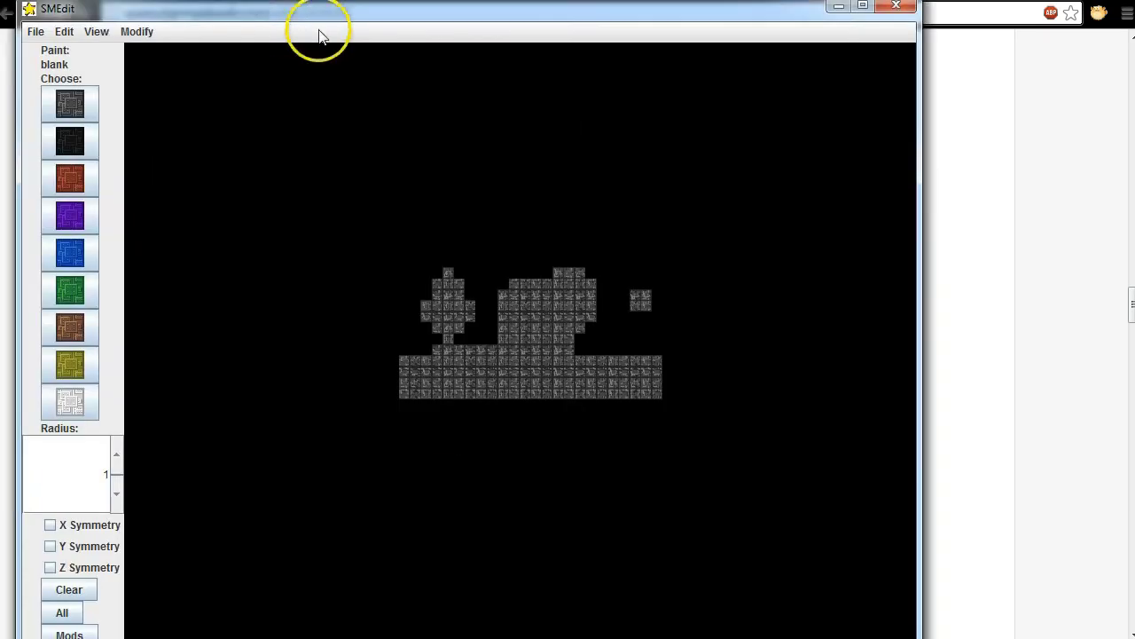
- Import the Binvox model LandSpeeder.binvox from the obj folder into SMEdit
{"action": "left_click_drag", "start_coordinate": [356, 223], "coordinate": [230, 204]}
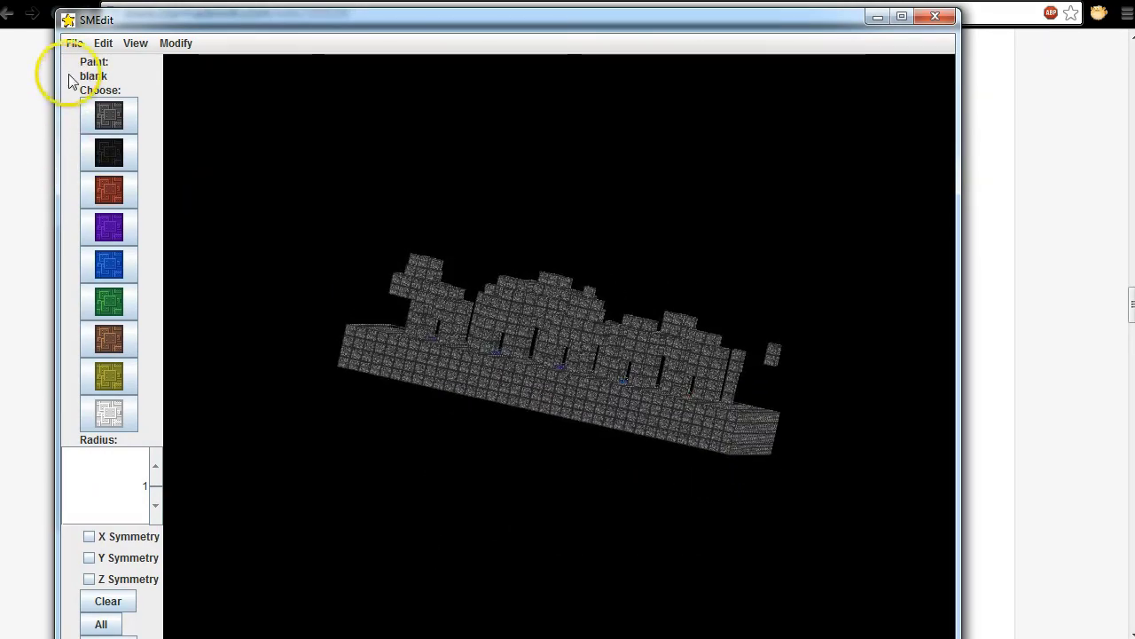
{"action": "left_click", "coordinate": [74, 43]}
{"action": "mouse_move", "coordinate": [93, 145]}
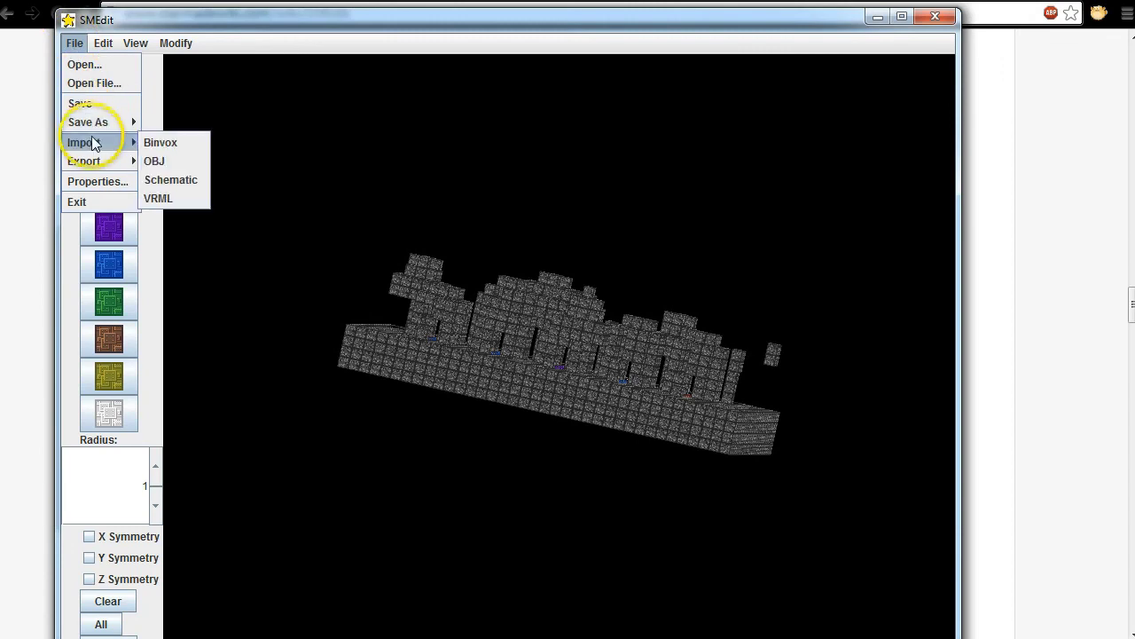
{"action": "left_click", "coordinate": [173, 142]}
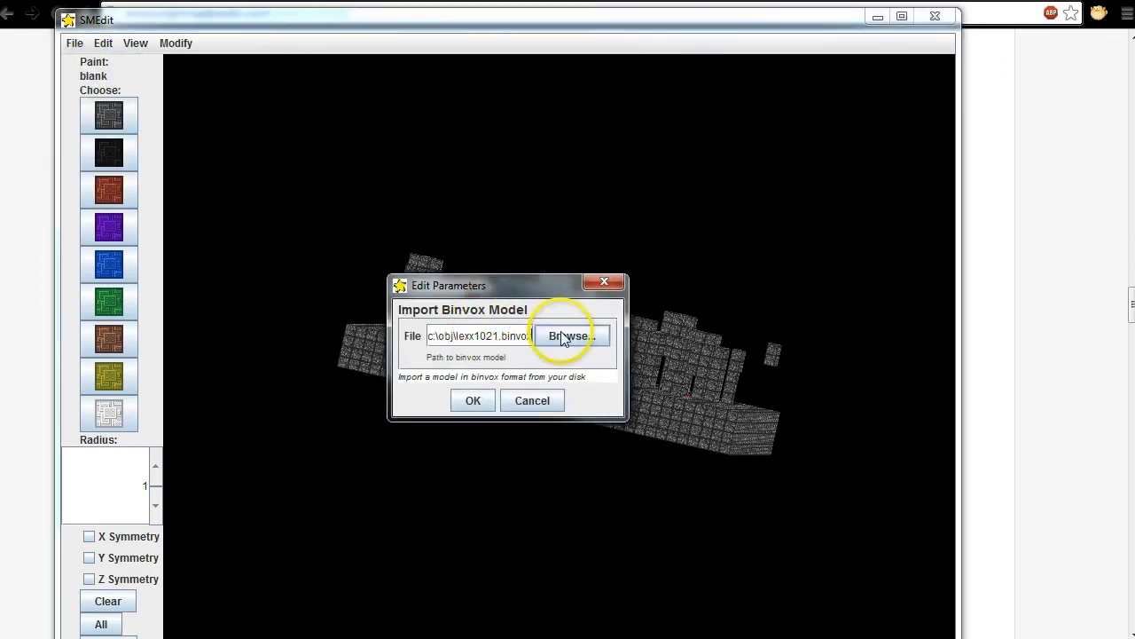
{"action": "left_click", "coordinate": [567, 336]}
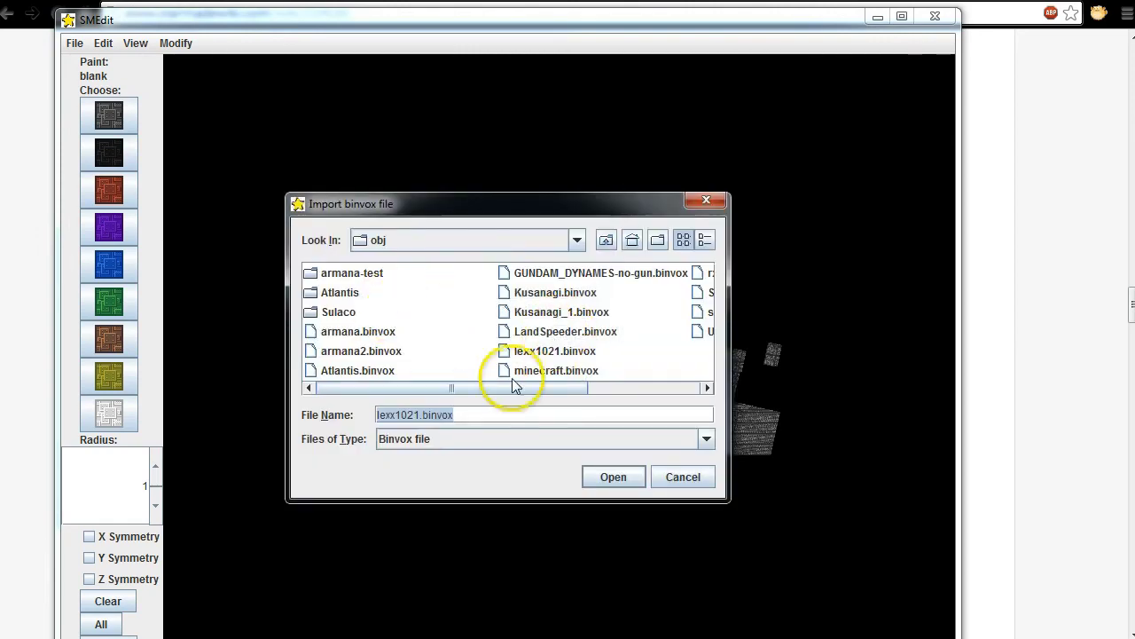
{"action": "left_click", "coordinate": [523, 336]}
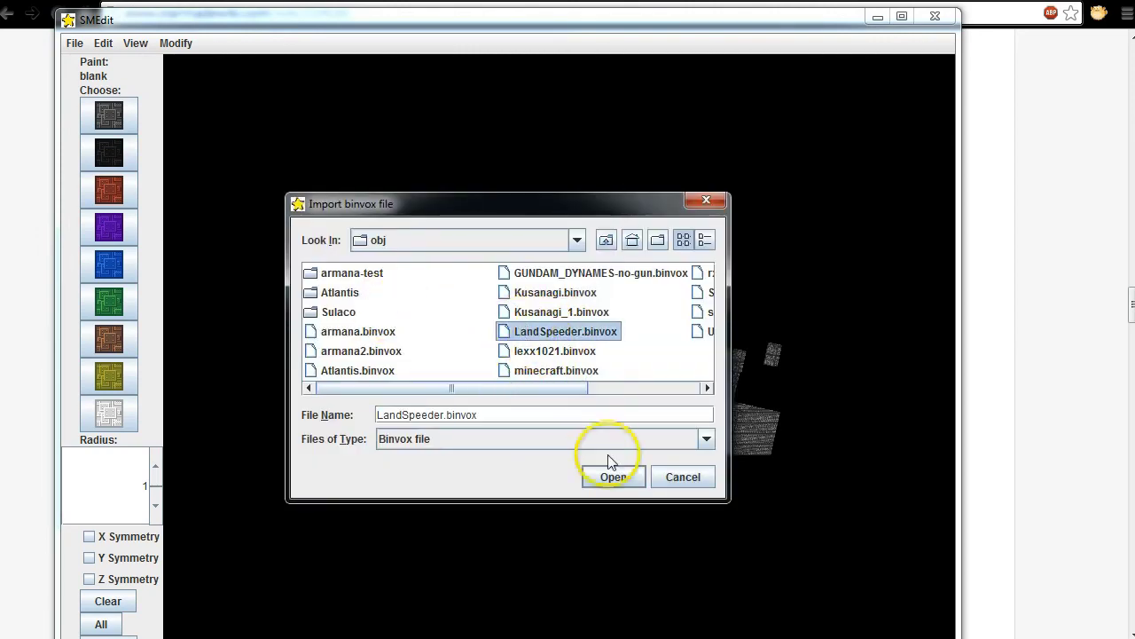
{"action": "left_click", "coordinate": [613, 476]}
{"action": "left_click", "coordinate": [475, 401]}
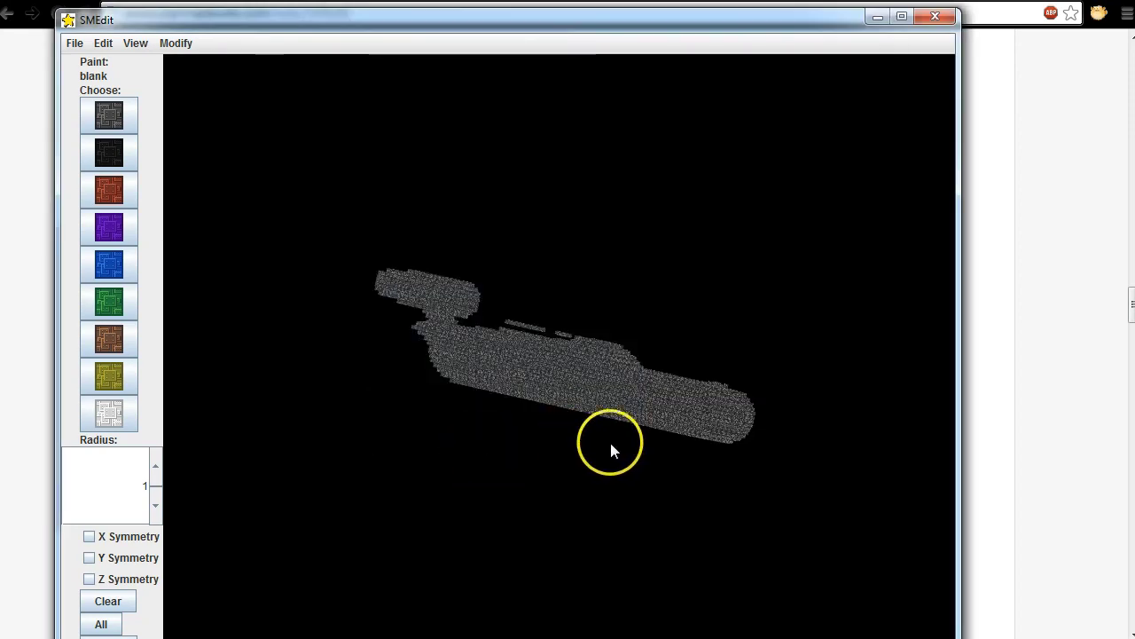
- Paint all blocks of the imported land speeder with red hull
{"action": "left_click_drag", "start_coordinate": [610, 439], "coordinate": [538, 464]}
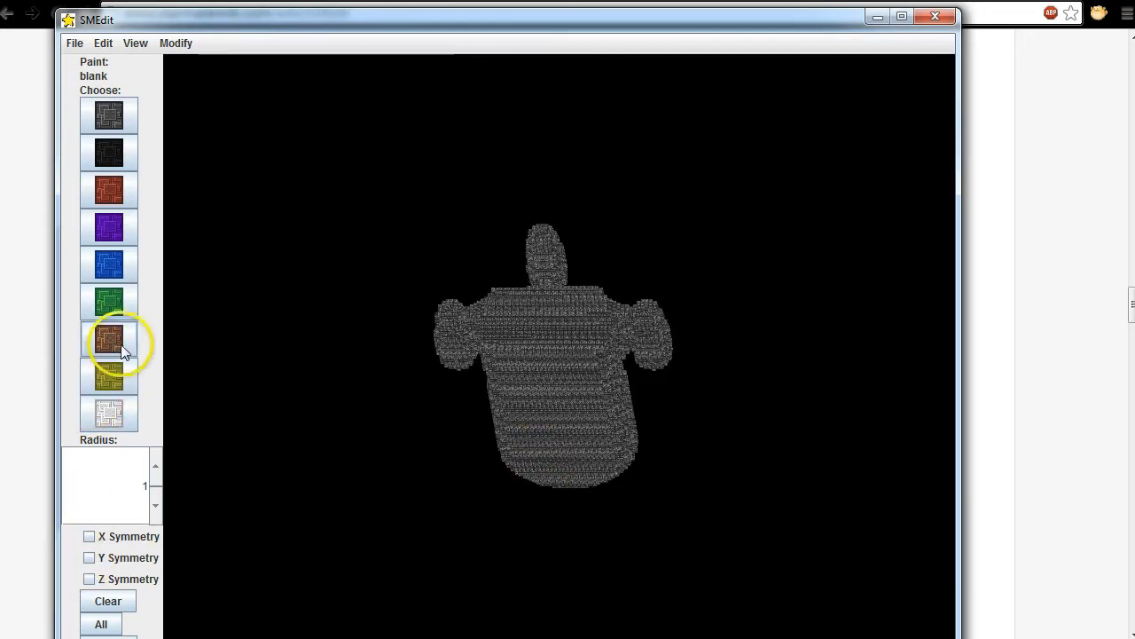
{"action": "left_click", "coordinate": [121, 204]}
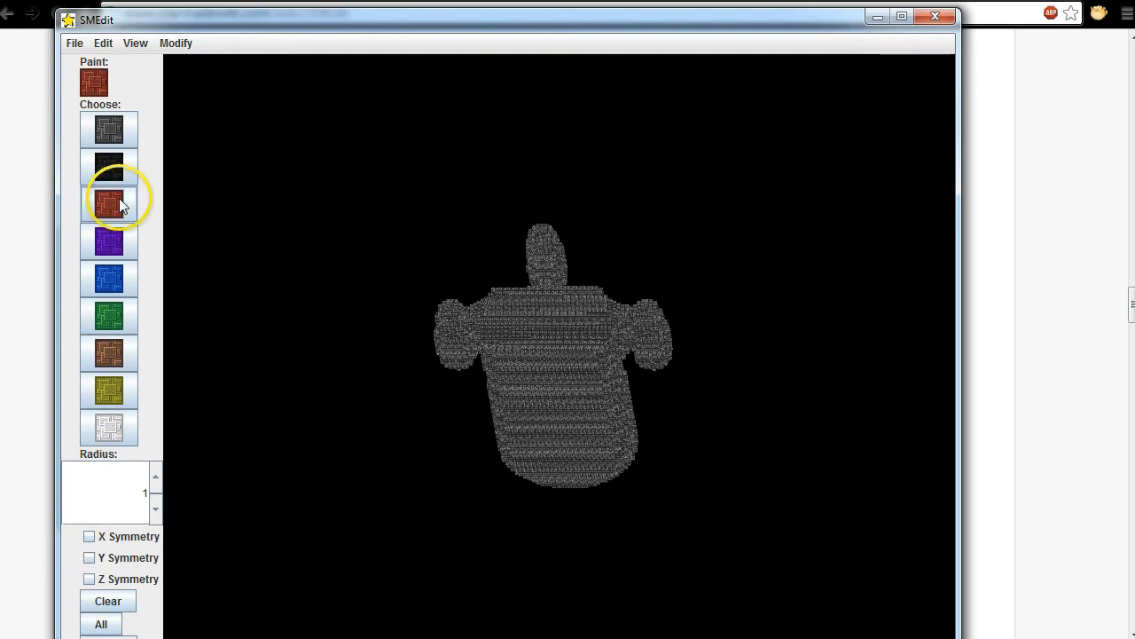
{"action": "left_click", "coordinate": [116, 627]}
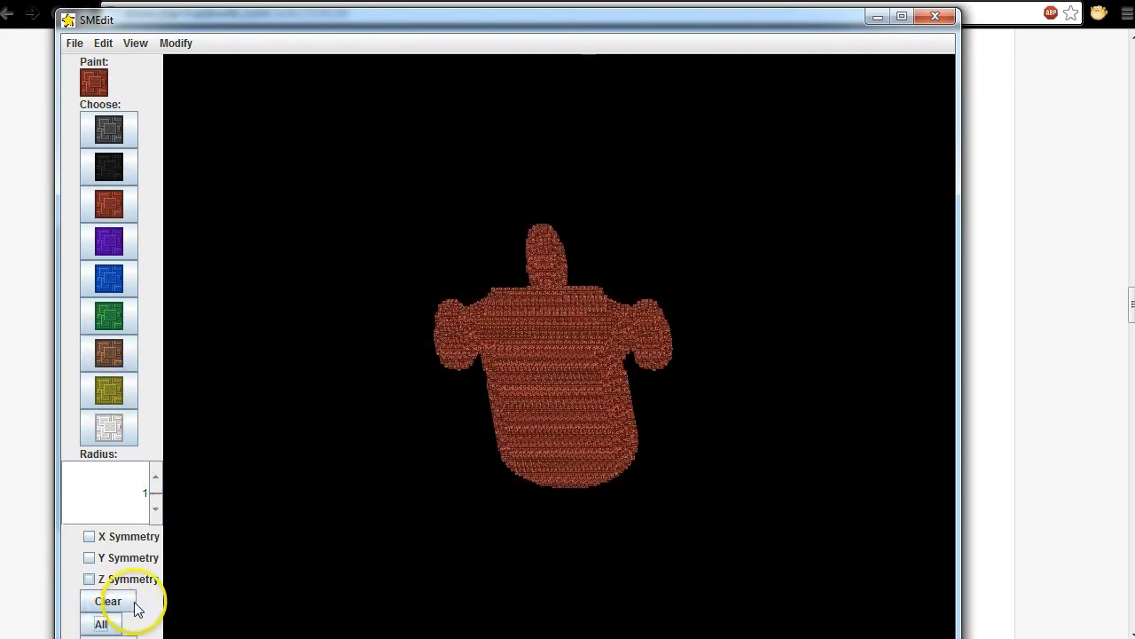
- Paint the land speeder's upper engine pod black with a brush radius of 6, and undo the edits
{"action": "mouse_move", "coordinate": [393, 446]}
{"action": "left_mouse_down"}
{"action": "mouse_move", "coordinate": [409, 399]}
{"action": "mouse_move", "coordinate": [426, 430]}
{"action": "mouse_move", "coordinate": [385, 426]}
{"action": "mouse_move", "coordinate": [420, 426]}
{"action": "mouse_move", "coordinate": [385, 441]}
{"action": "left_mouse_up"}
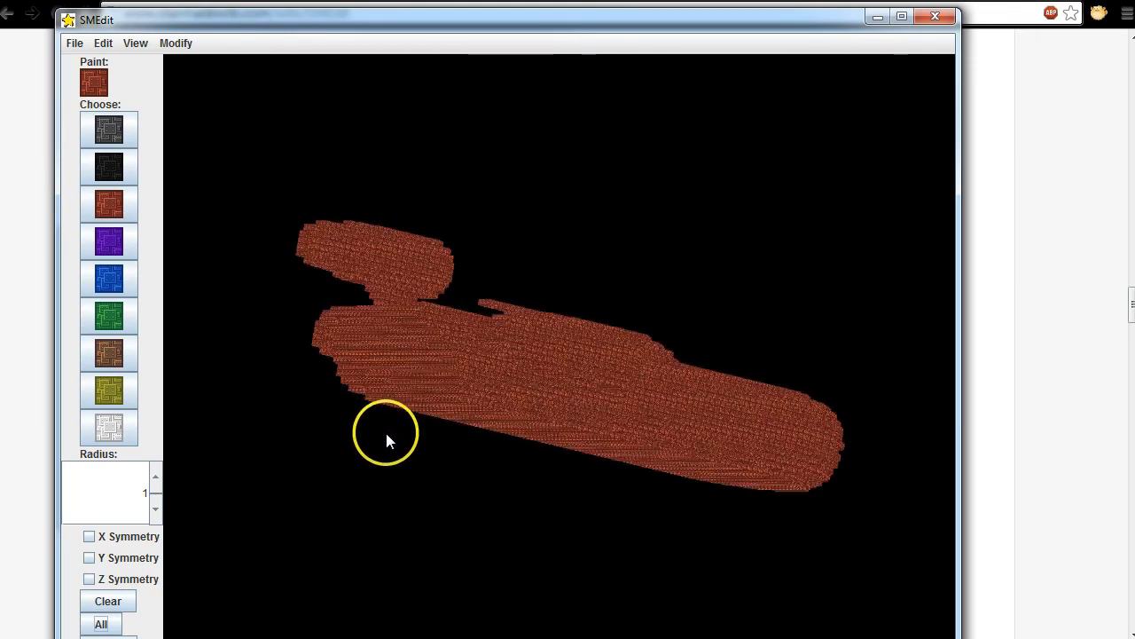
{"action": "left_click", "coordinate": [155, 478]}
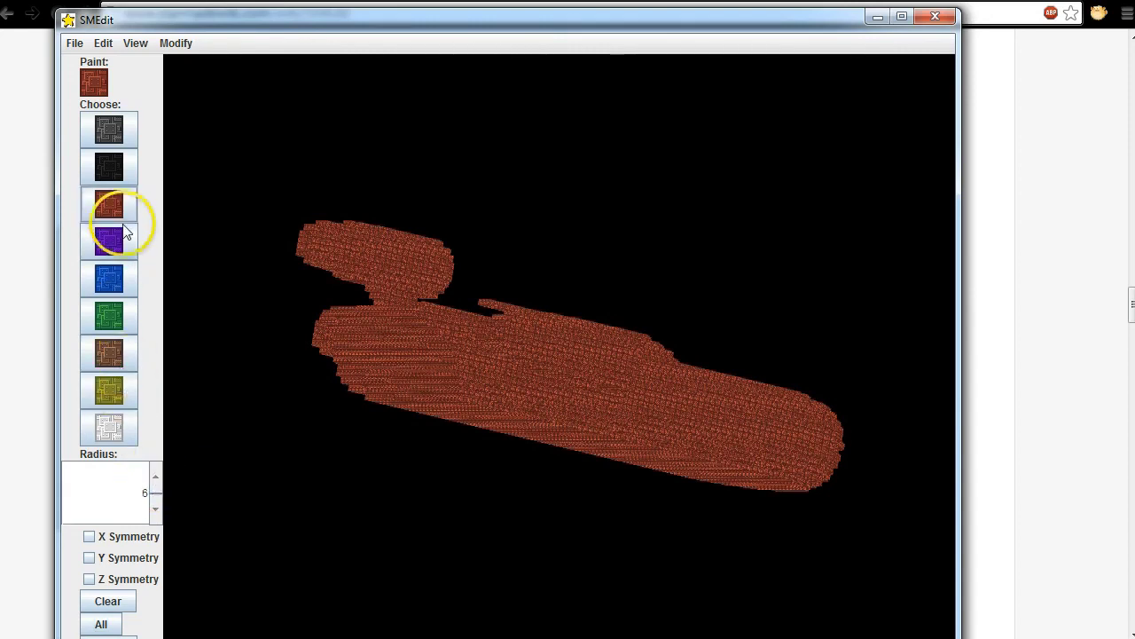
{"action": "left_click", "coordinate": [110, 169]}
{"action": "left_click_drag", "start_coordinate": [366, 253], "coordinate": [339, 251]}
{"action": "left_click_drag", "start_coordinate": [420, 252], "coordinate": [391, 252]}
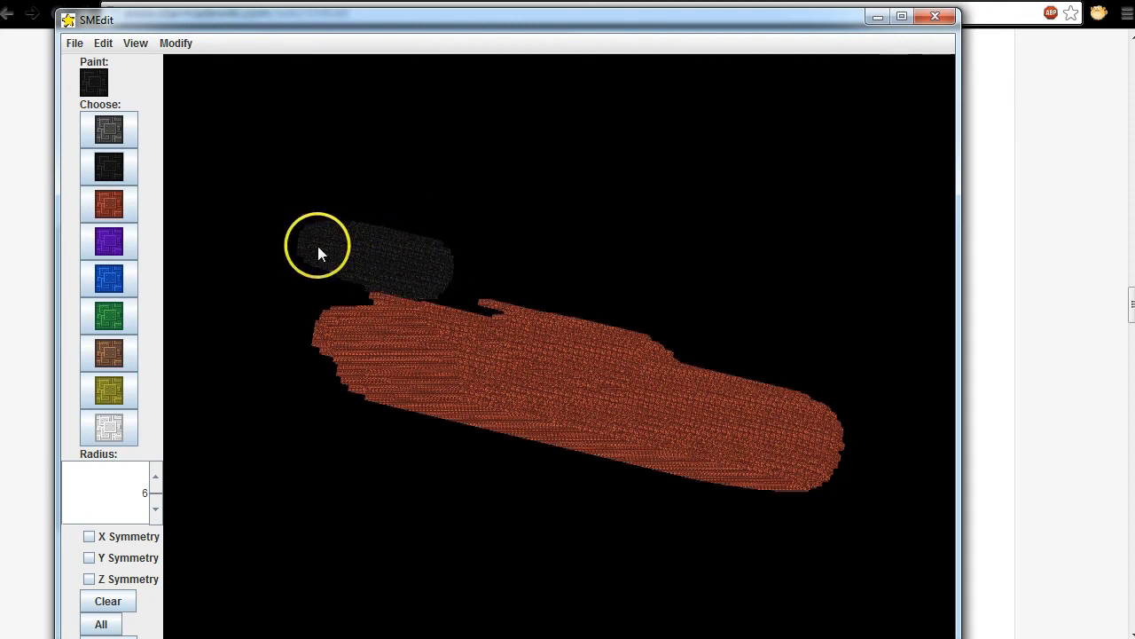
{"action": "left_click", "coordinate": [103, 42]}
{"action": "left_click", "coordinate": [105, 67]}
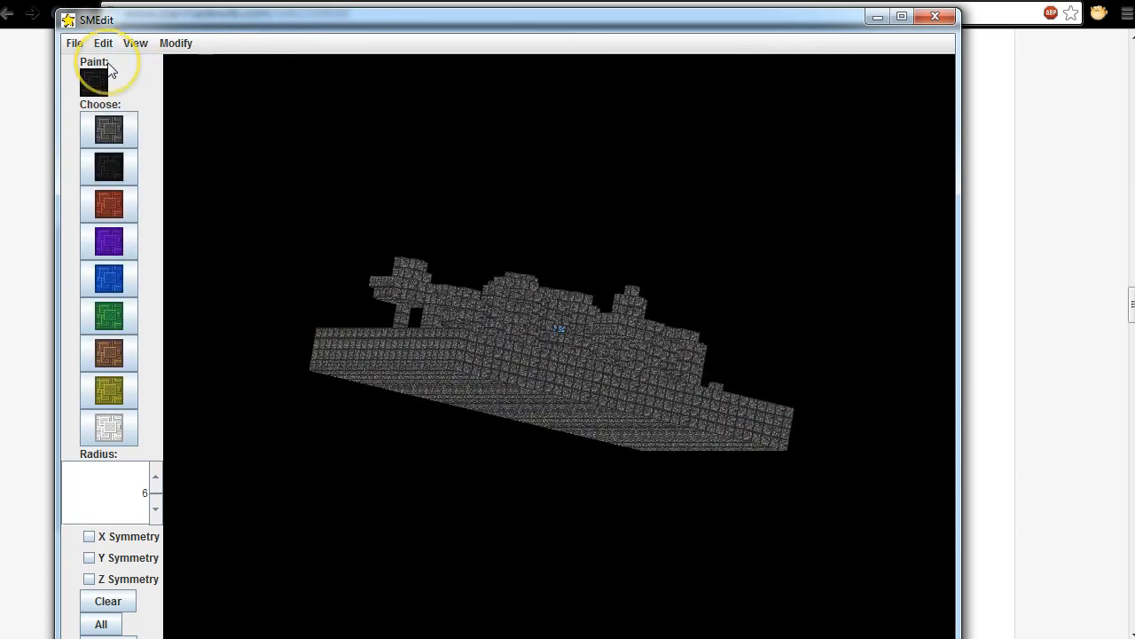
- Import the LandSpeeder Binvox model again and paint all of its blocks with red hull
{"action": "left_click", "coordinate": [74, 43]}
{"action": "mouse_move", "coordinate": [99, 143]}
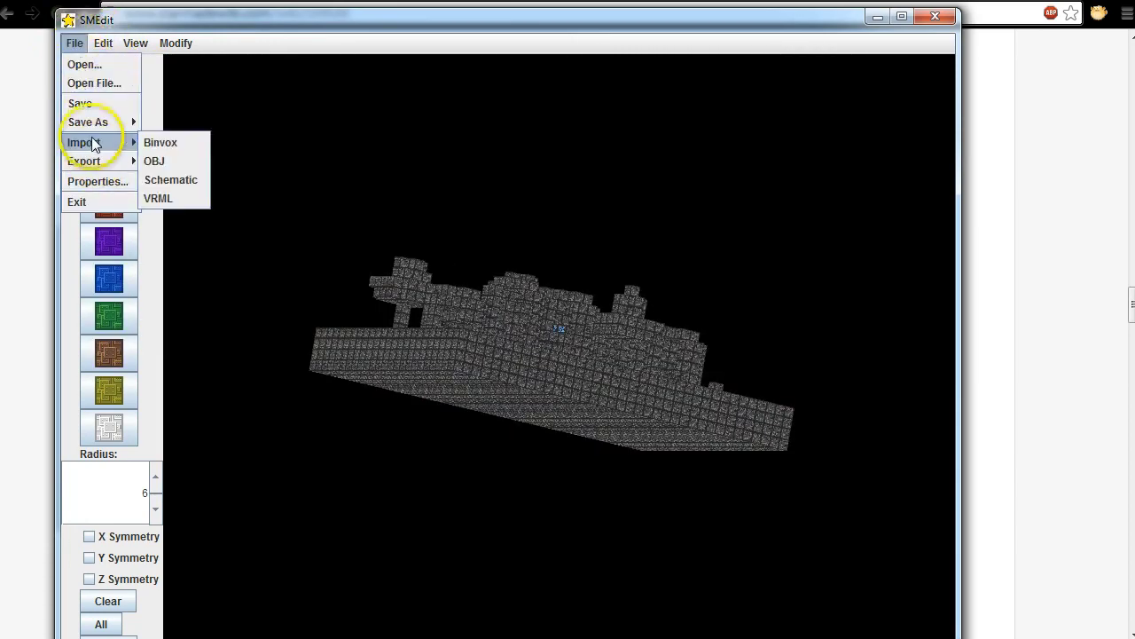
{"action": "left_click", "coordinate": [161, 144]}
{"action": "left_click", "coordinate": [473, 395]}
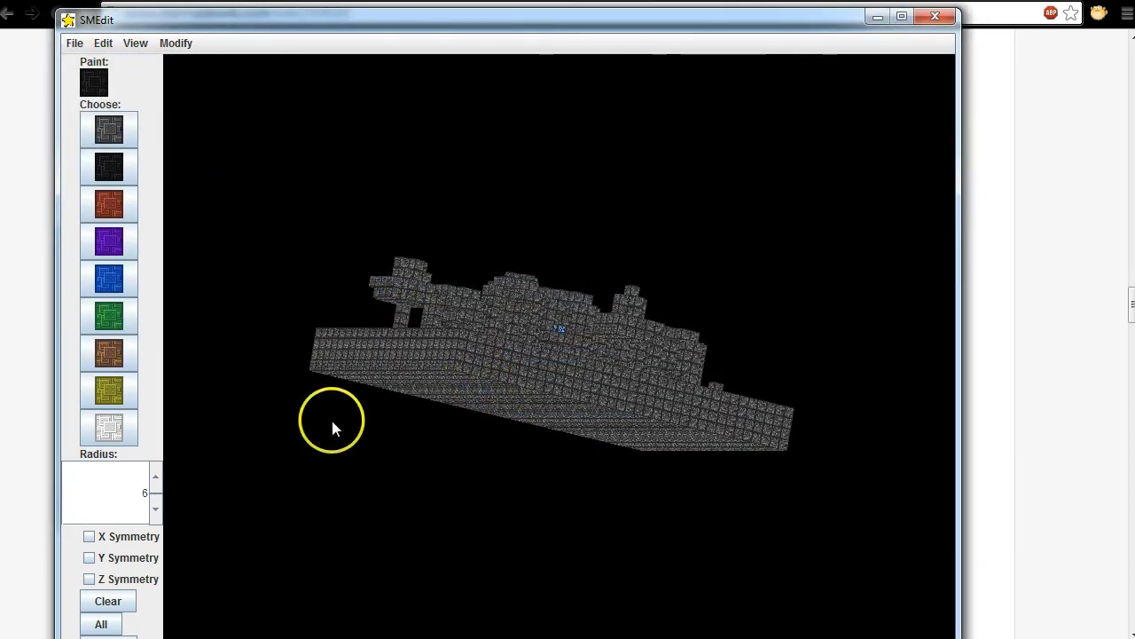
{"action": "left_click", "coordinate": [105, 202]}
{"action": "left_click", "coordinate": [118, 625]}
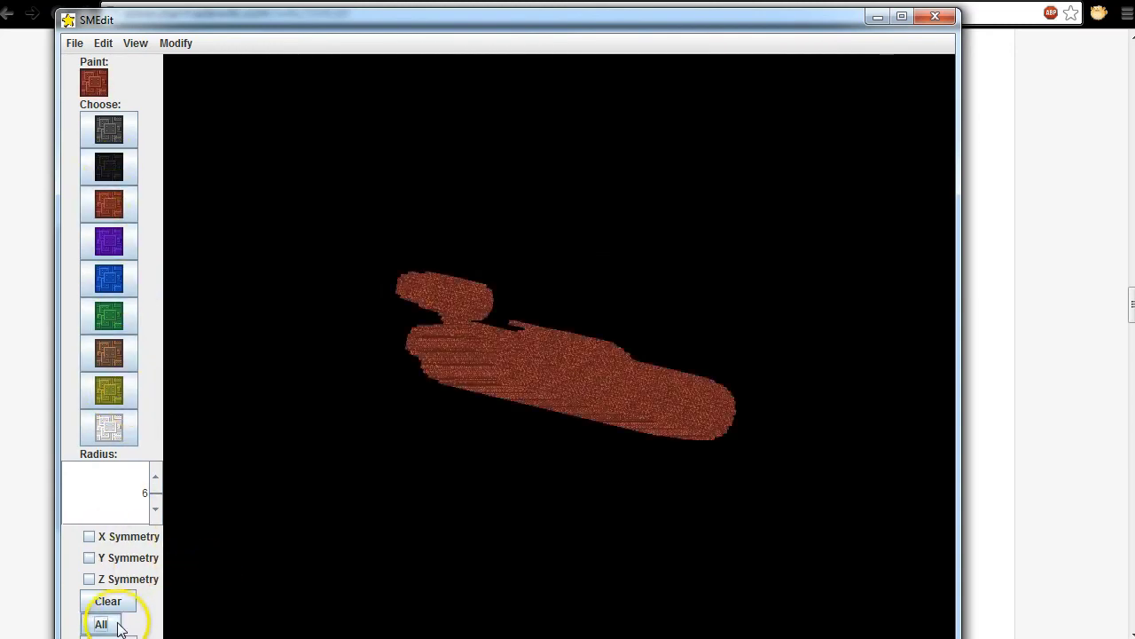
- Paint the rear ends of the three engine pods black with radius 6, restoring red hull where black spills onto the body
{"action": "left_click", "coordinate": [109, 167]}
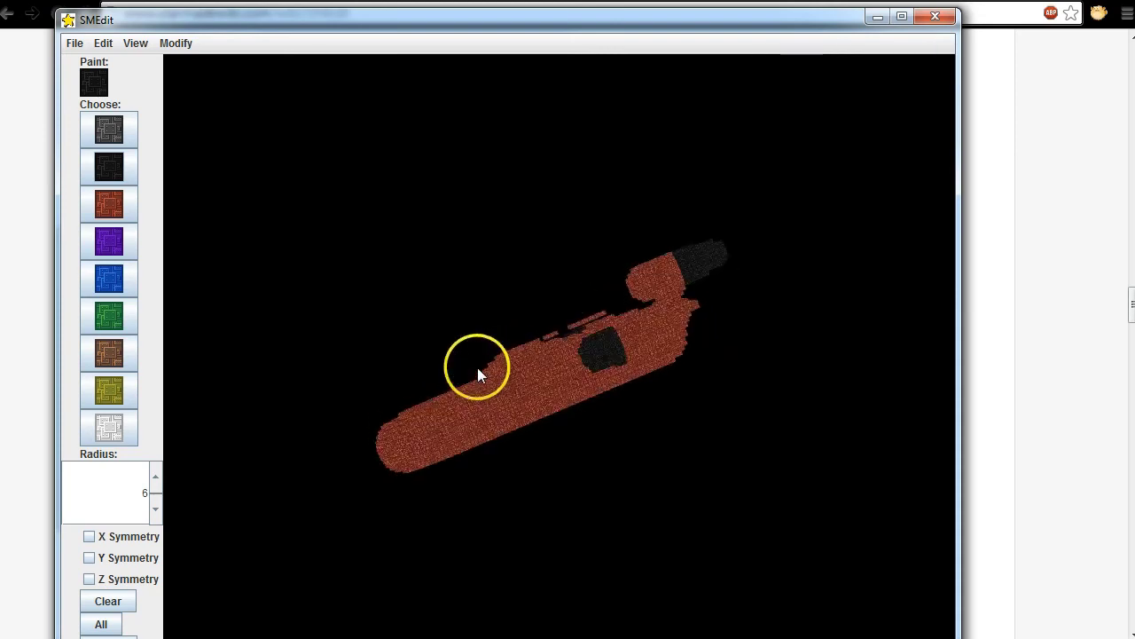
{"action": "left_click", "coordinate": [110, 207]}
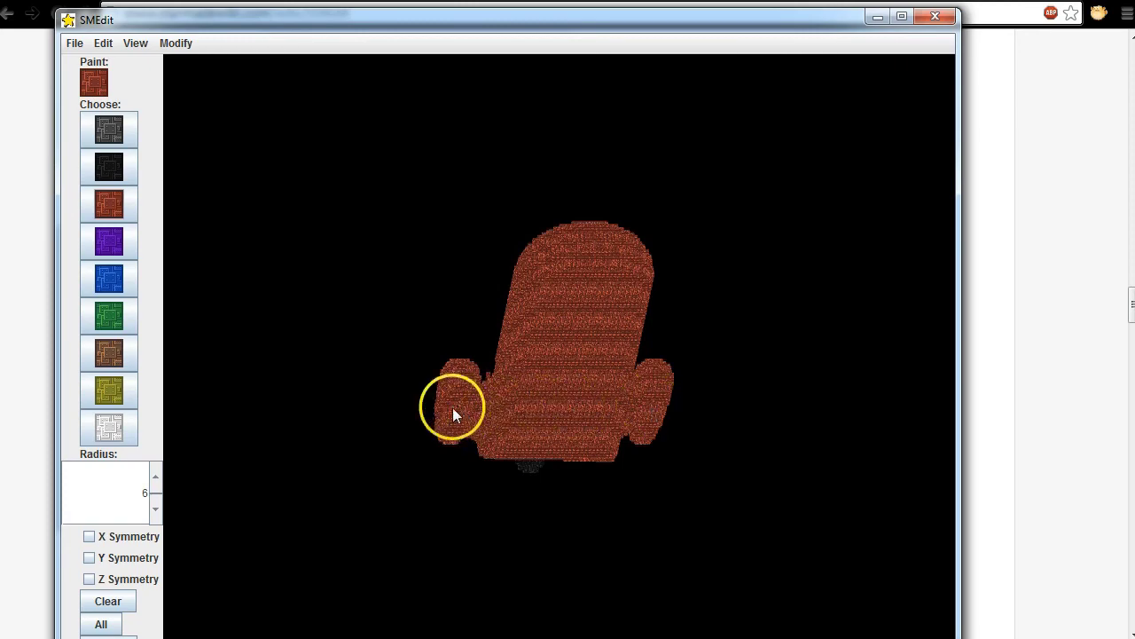
{"action": "left_click", "coordinate": [132, 172]}
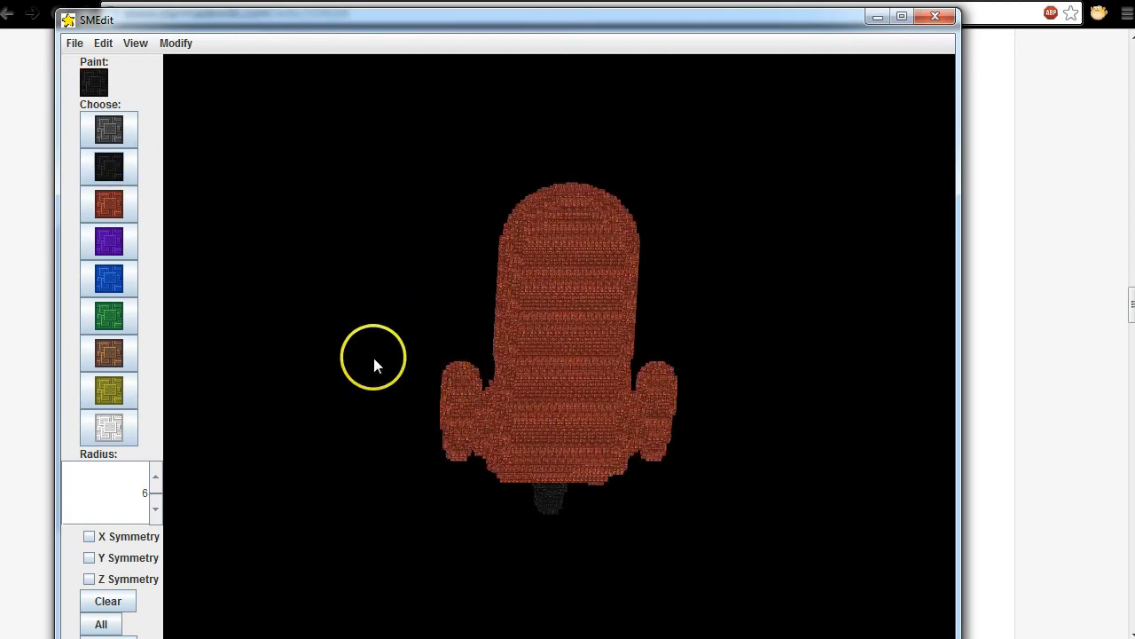
{"action": "left_click_drag", "start_coordinate": [374, 359], "coordinate": [384, 285]}
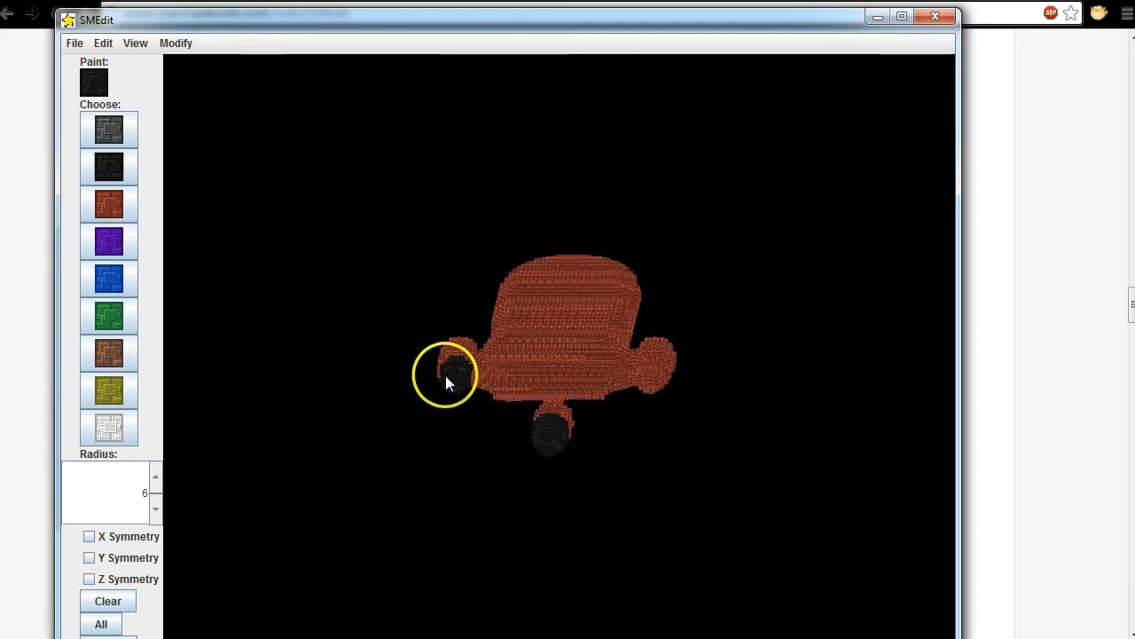
{"action": "left_click_drag", "start_coordinate": [652, 377], "coordinate": [327, 293]}
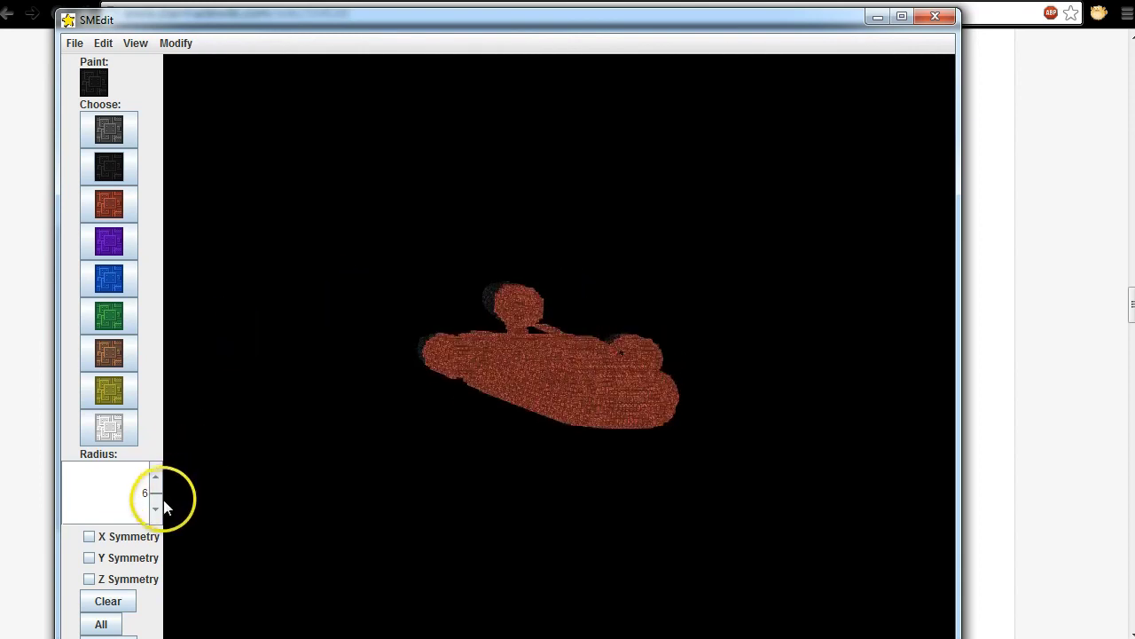
- Paint a yellow hull stripe along both sides and around the nose of the land speeder with a brush radius of 3
{"action": "left_click", "coordinate": [109, 389]}
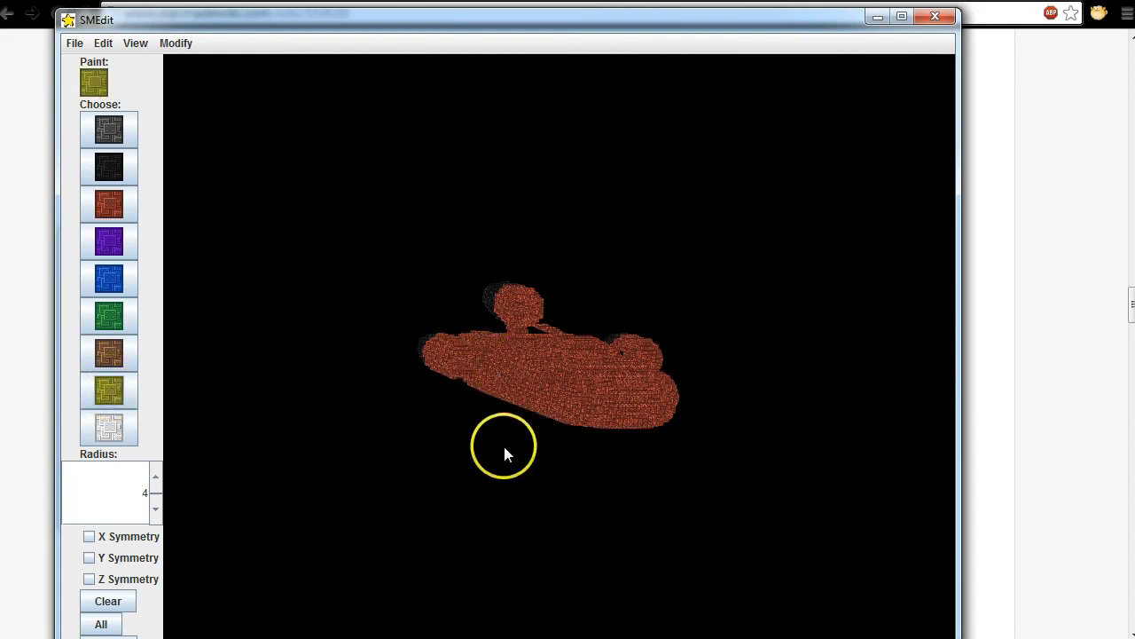
{"action": "left_click", "coordinate": [155, 508]}
{"action": "left_click_drag", "start_coordinate": [231, 474], "coordinate": [471, 402]}
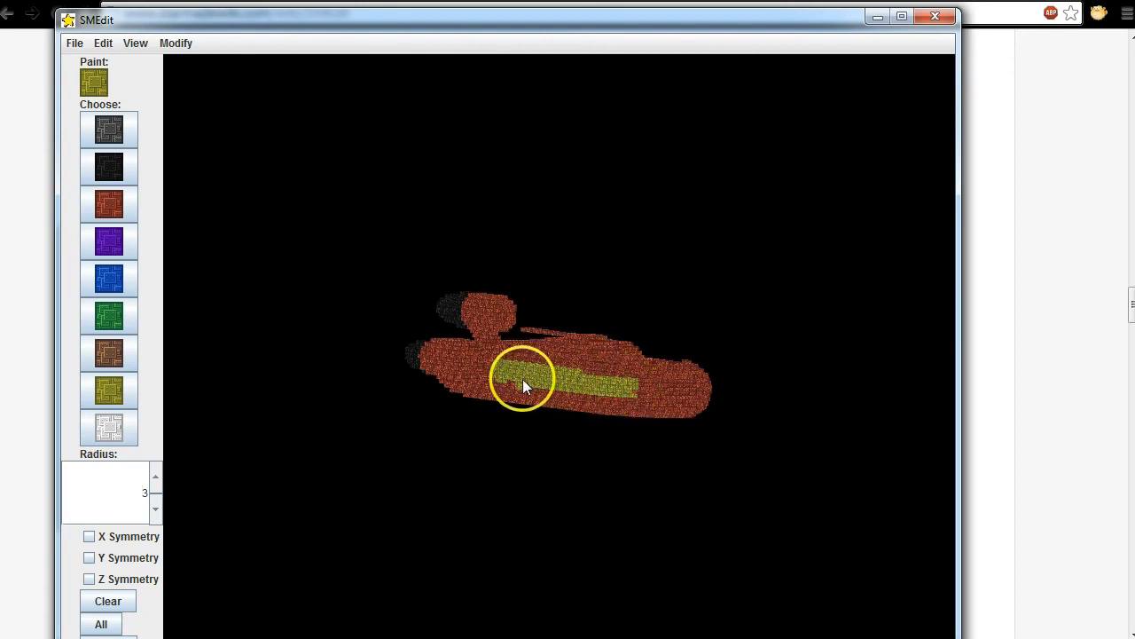
{"action": "left_click_drag", "start_coordinate": [569, 431], "coordinate": [548, 384]}
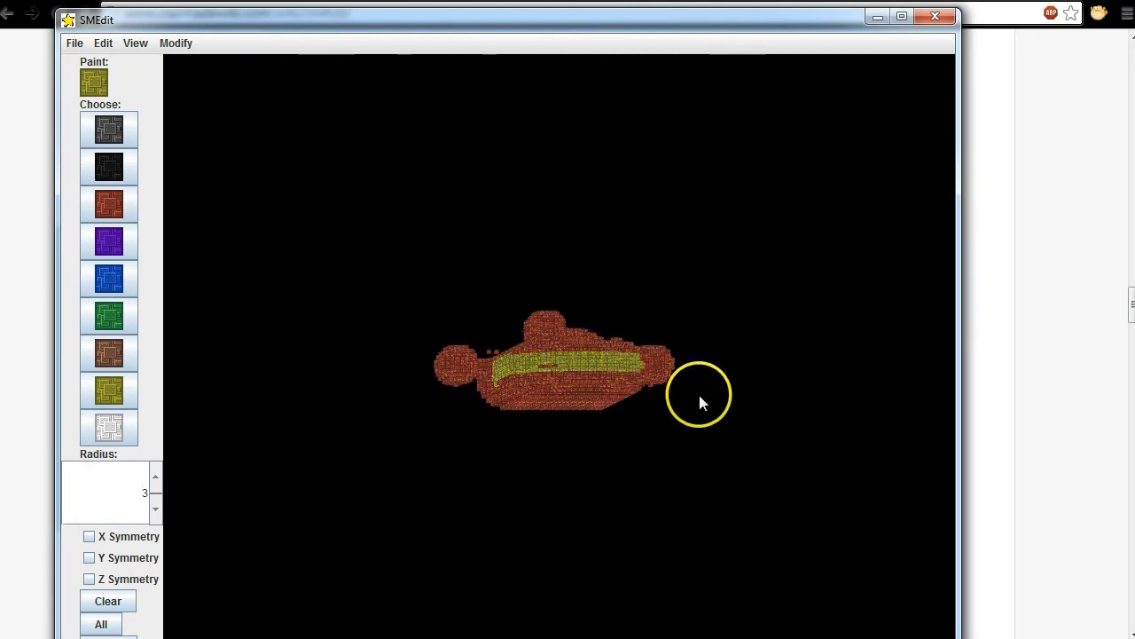
{"action": "left_click_drag", "start_coordinate": [699, 398], "coordinate": [620, 402]}
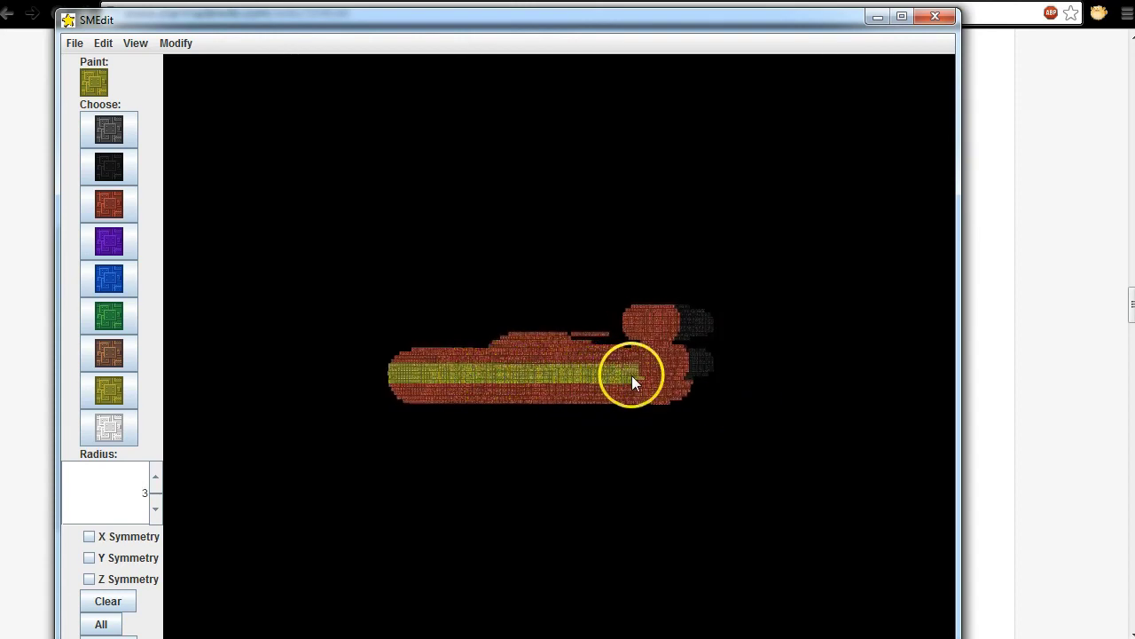
{"action": "left_click_drag", "start_coordinate": [502, 444], "coordinate": [390, 463]}
- Paint the windshield area on top of the land speeder with white hull, and repaint the stray white blocks beside it red
{"action": "left_click", "coordinate": [109, 428]}
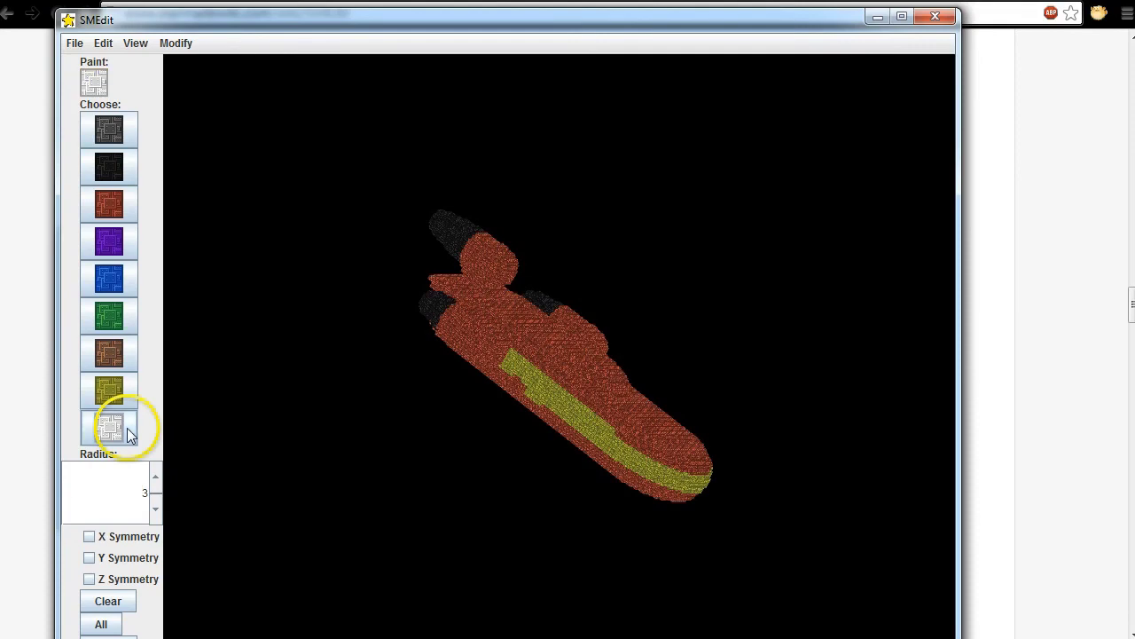
{"action": "left_click_drag", "start_coordinate": [704, 340], "coordinate": [751, 344]}
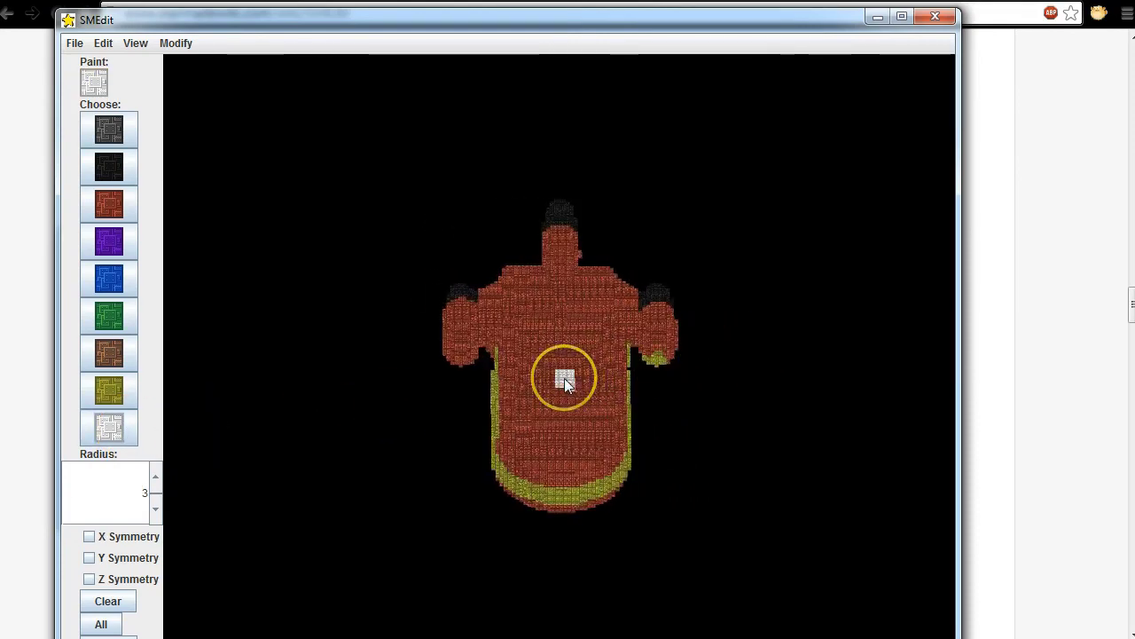
{"action": "mouse_move", "coordinate": [550, 378]}
{"action": "left_mouse_down"}
{"action": "mouse_move", "coordinate": [580, 377]}
{"action": "mouse_move", "coordinate": [535, 380]}
{"action": "left_mouse_up"}
{"action": "left_click_drag", "start_coordinate": [460, 428], "coordinate": [507, 438]}
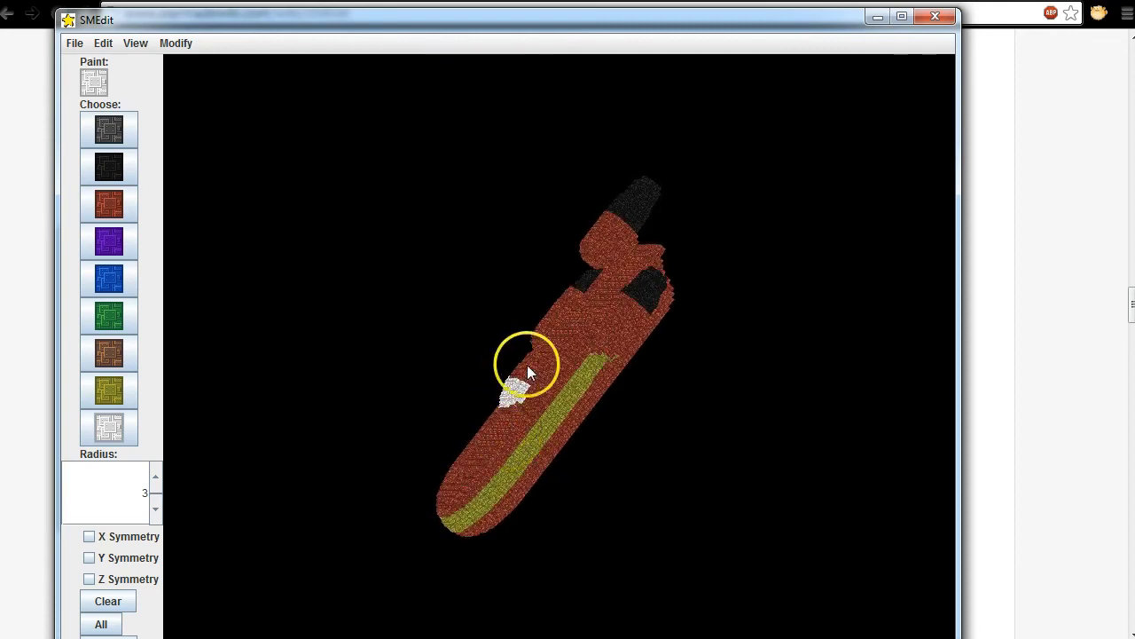
{"action": "mouse_move", "coordinate": [531, 360]}
{"action": "left_mouse_down"}
{"action": "mouse_move", "coordinate": [524, 384]}
{"action": "mouse_move", "coordinate": [548, 377]}
{"action": "mouse_move", "coordinate": [525, 381]}
{"action": "mouse_move", "coordinate": [523, 397]}
{"action": "mouse_move", "coordinate": [554, 382]}
{"action": "mouse_move", "coordinate": [524, 419]}
{"action": "mouse_move", "coordinate": [487, 405]}
{"action": "mouse_move", "coordinate": [427, 426]}
{"action": "left_mouse_up"}
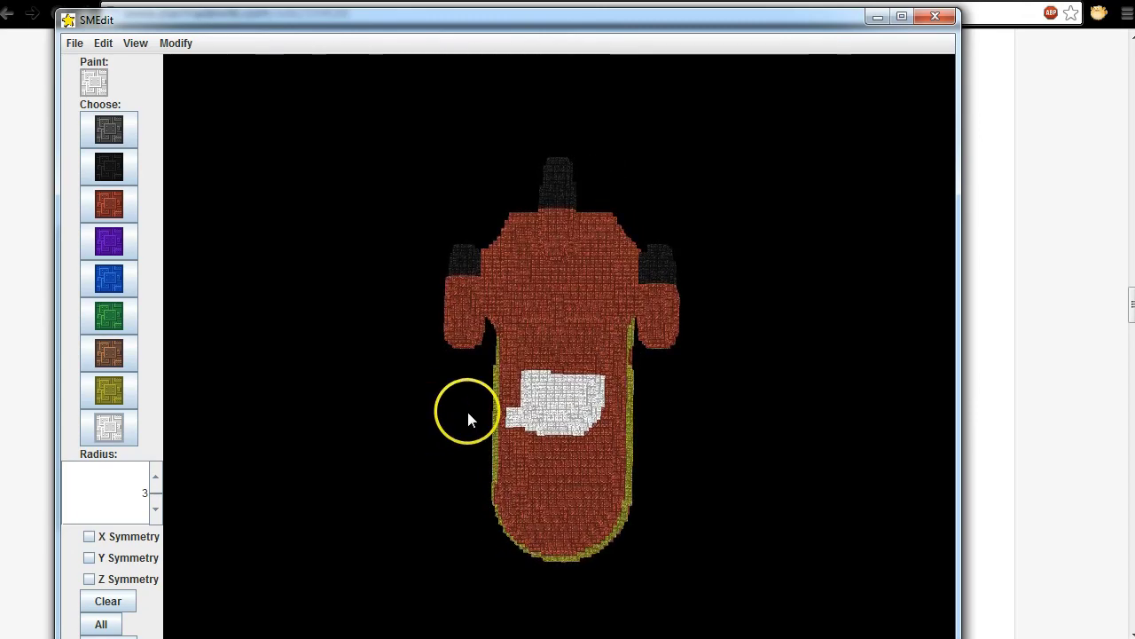
{"action": "left_click", "coordinate": [108, 205]}
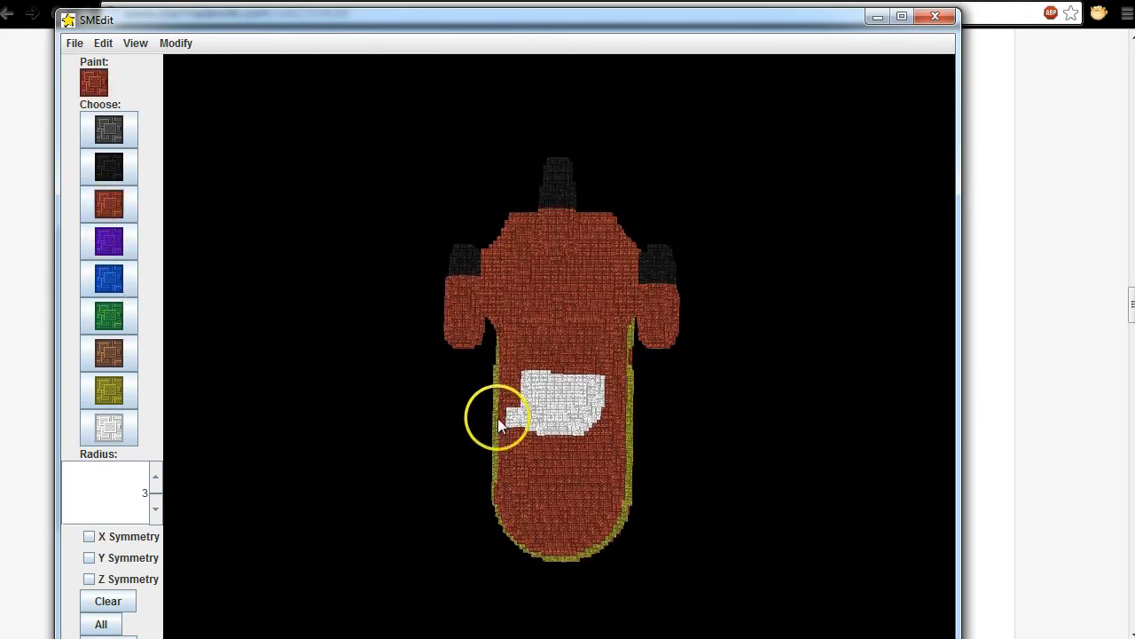
{"action": "left_click_drag", "start_coordinate": [498, 426], "coordinate": [509, 430]}
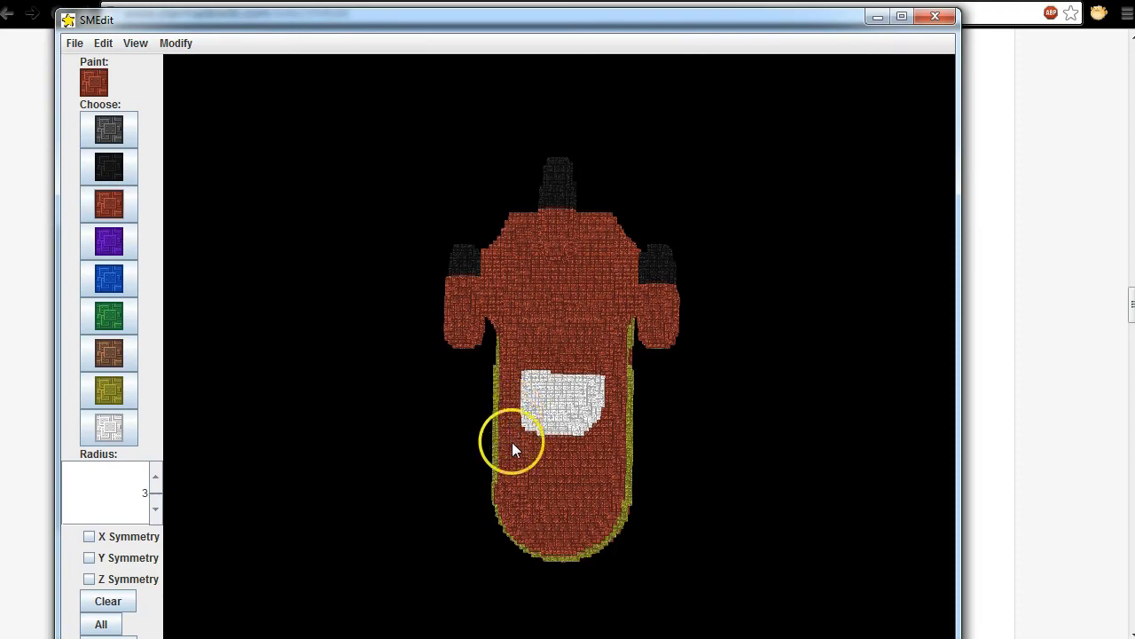
- Fill in the missing white hull blocks along the windshield's front and rear edges with a brush radius of 1
{"action": "scroll", "coordinate": [511, 445], "scroll_direction": "up", "scroll_amount": 5}
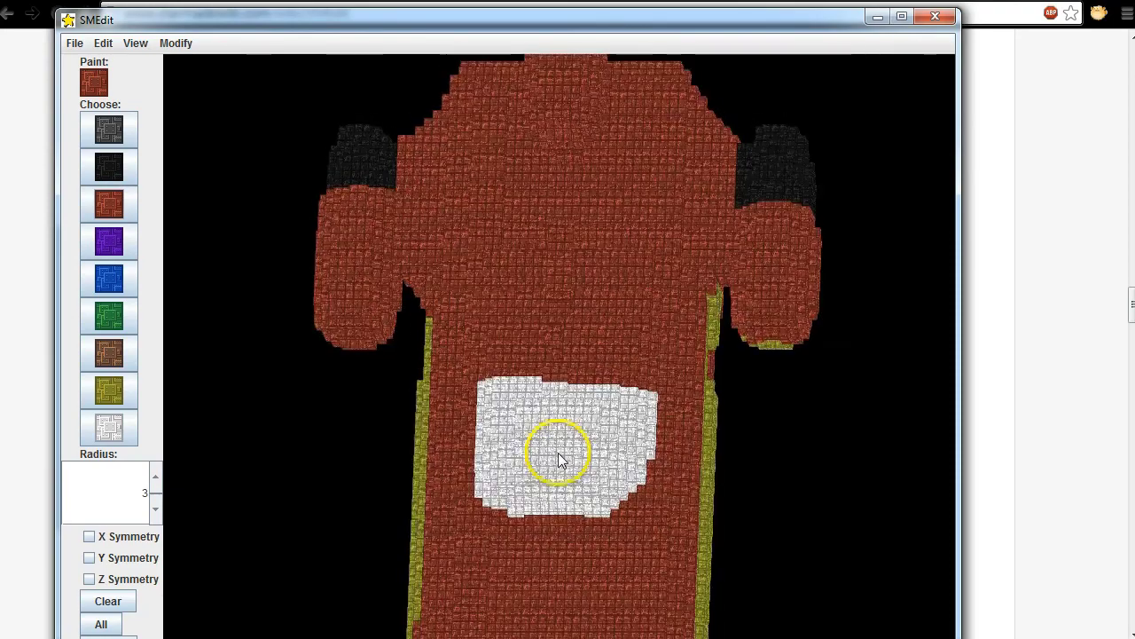
{"action": "left_click_drag", "start_coordinate": [558, 453], "coordinate": [508, 416]}
{"action": "scroll", "coordinate": [561, 416], "scroll_direction": "up", "scroll_amount": 2}
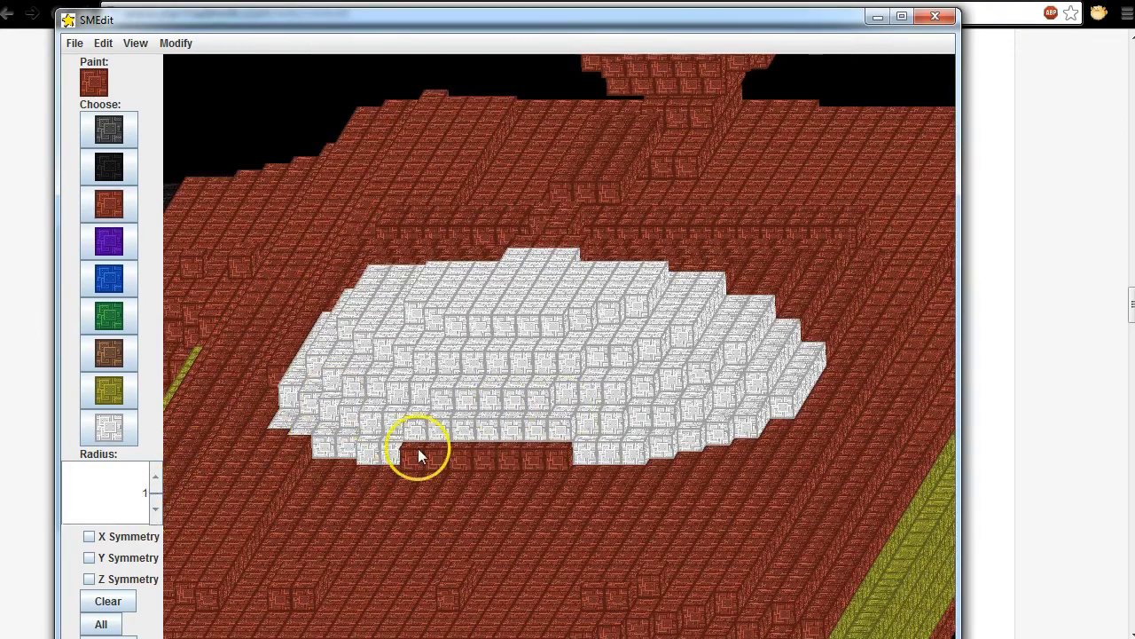
{"action": "left_click", "coordinate": [108, 428]}
{"action": "left_click", "coordinate": [431, 456]}
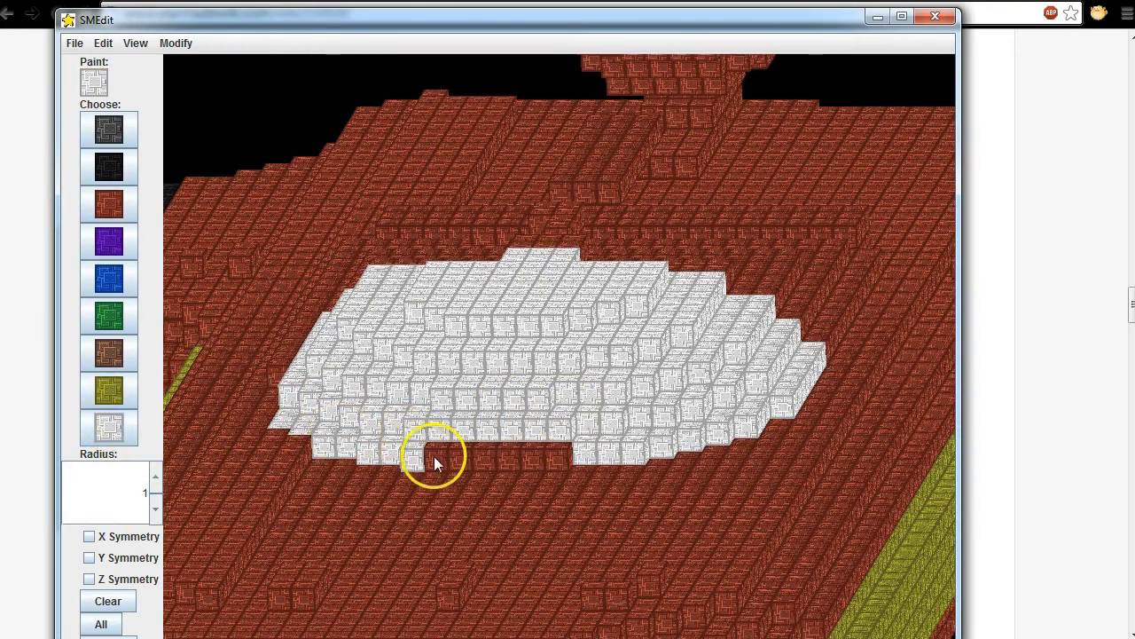
{"action": "mouse_move", "coordinate": [471, 456]}
{"action": "left_mouse_down"}
{"action": "mouse_move", "coordinate": [499, 456]}
{"action": "mouse_move", "coordinate": [483, 456]}
{"action": "left_mouse_up"}
{"action": "scroll", "coordinate": [427, 408], "scroll_direction": "up", "scroll_amount": 2}
{"action": "scroll", "coordinate": [424, 406], "scroll_direction": "down", "scroll_amount": 2}
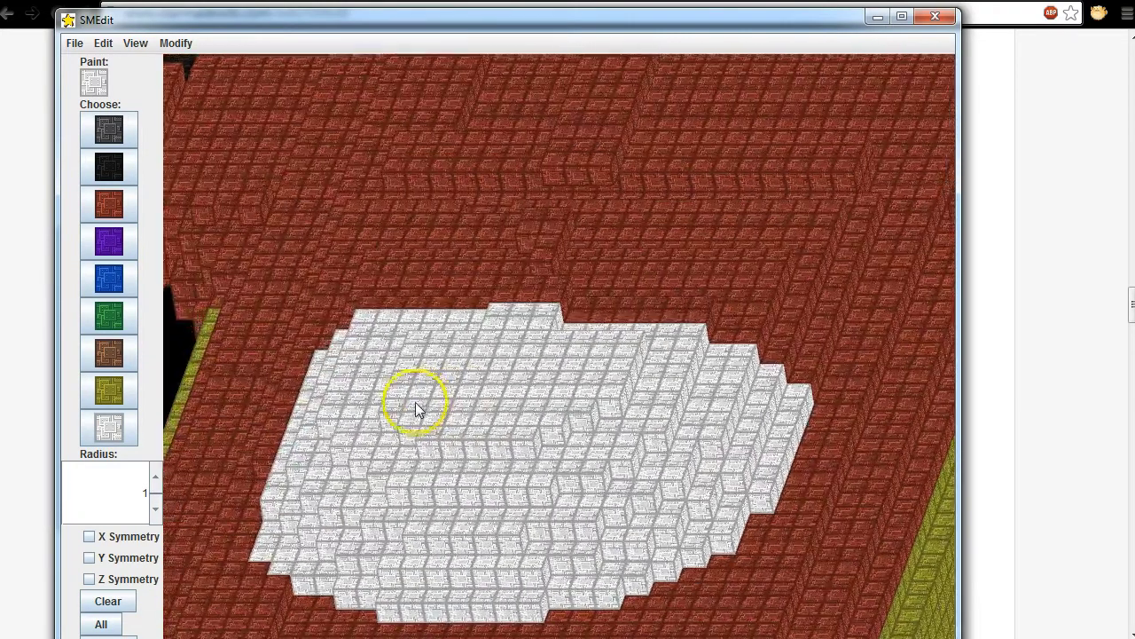
{"action": "left_click_drag", "start_coordinate": [582, 303], "coordinate": [590, 303]}
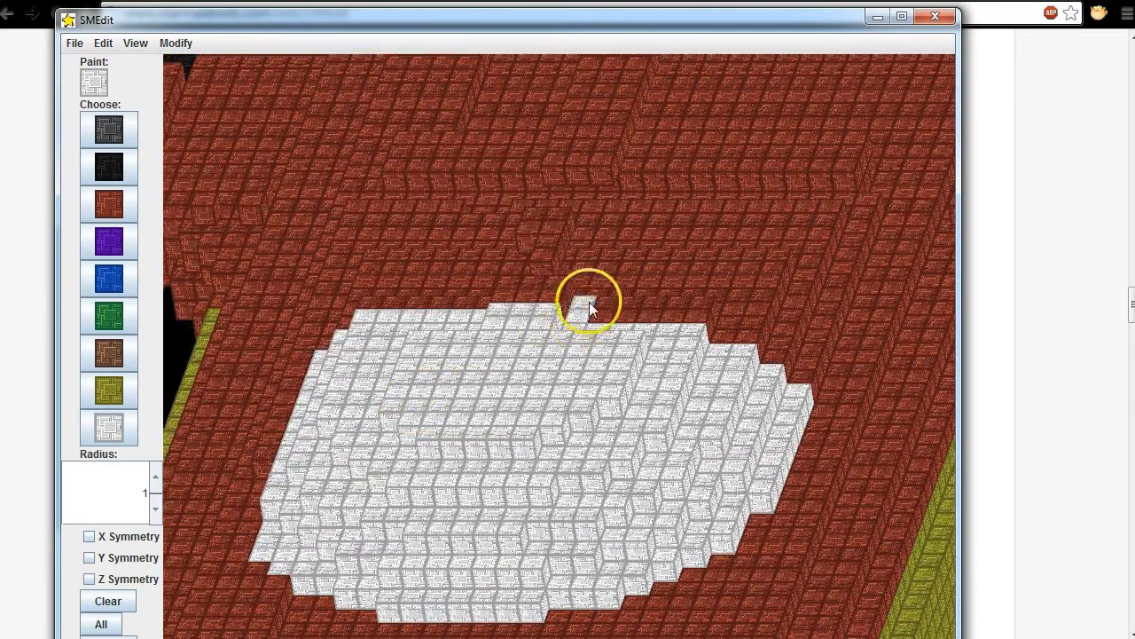
{"action": "mouse_move", "coordinate": [683, 318]}
{"action": "left_mouse_down"}
{"action": "mouse_move", "coordinate": [600, 316]}
{"action": "mouse_move", "coordinate": [726, 324]}
{"action": "mouse_move", "coordinate": [723, 341]}
{"action": "mouse_move", "coordinate": [743, 325]}
{"action": "mouse_move", "coordinate": [739, 339]}
{"action": "mouse_move", "coordinate": [759, 344]}
{"action": "mouse_move", "coordinate": [543, 327]}
{"action": "mouse_move", "coordinate": [555, 303]}
{"action": "mouse_move", "coordinate": [506, 303]}
{"action": "mouse_move", "coordinate": [519, 315]}
{"action": "mouse_move", "coordinate": [507, 256]}
{"action": "mouse_move", "coordinate": [550, 267]}
{"action": "mouse_move", "coordinate": [525, 282]}
{"action": "mouse_move", "coordinate": [548, 292]}
{"action": "mouse_move", "coordinate": [495, 298]}
{"action": "mouse_move", "coordinate": [562, 319]}
{"action": "mouse_move", "coordinate": [482, 330]}
{"action": "mouse_move", "coordinate": [416, 367]}
{"action": "mouse_move", "coordinate": [463, 486]}
{"action": "mouse_move", "coordinate": [544, 452]}
{"action": "mouse_move", "coordinate": [568, 454]}
{"action": "left_mouse_up"}
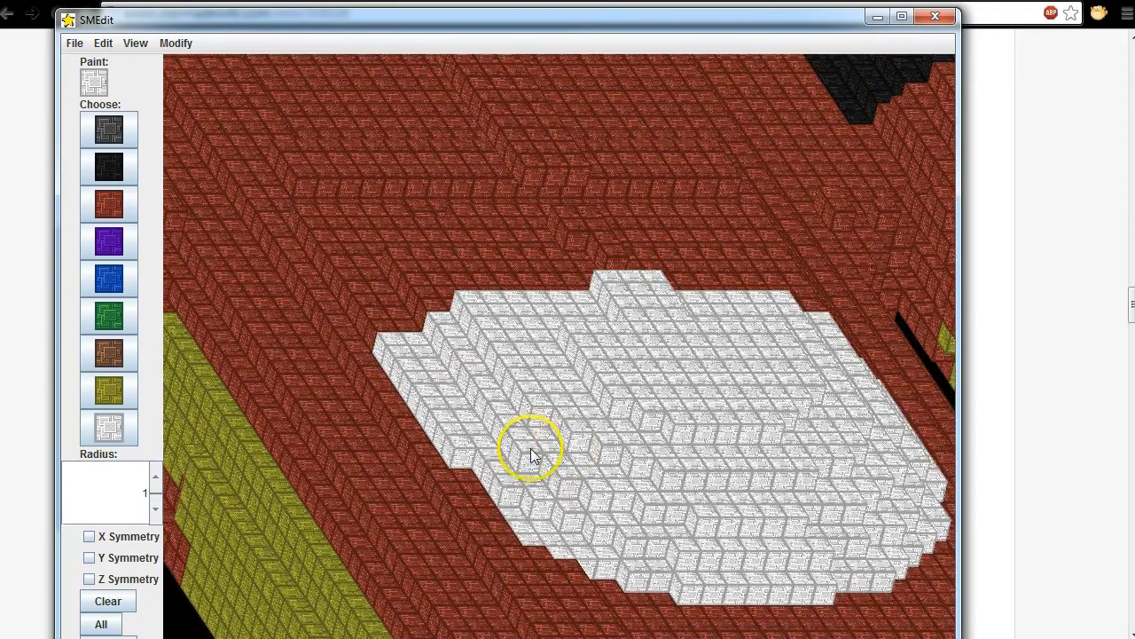
- Even out the windshield's outline by trimming excess blocks with red hull and filling the missing edge blocks with white hull
{"action": "left_click", "coordinate": [108, 206]}
{"action": "mouse_move", "coordinate": [509, 480]}
{"action": "left_mouse_down"}
{"action": "mouse_move", "coordinate": [600, 558]}
{"action": "mouse_move", "coordinate": [598, 593]}
{"action": "mouse_move", "coordinate": [563, 559]}
{"action": "mouse_move", "coordinate": [584, 520]}
{"action": "mouse_move", "coordinate": [625, 495]}
{"action": "mouse_move", "coordinate": [683, 507]}
{"action": "mouse_move", "coordinate": [692, 496]}
{"action": "mouse_move", "coordinate": [580, 489]}
{"action": "mouse_move", "coordinate": [453, 431]}
{"action": "mouse_move", "coordinate": [598, 456]}
{"action": "mouse_move", "coordinate": [439, 532]}
{"action": "mouse_move", "coordinate": [422, 514]}
{"action": "mouse_move", "coordinate": [400, 518]}
{"action": "mouse_move", "coordinate": [392, 495]}
{"action": "mouse_move", "coordinate": [459, 550]}
{"action": "left_mouse_up"}
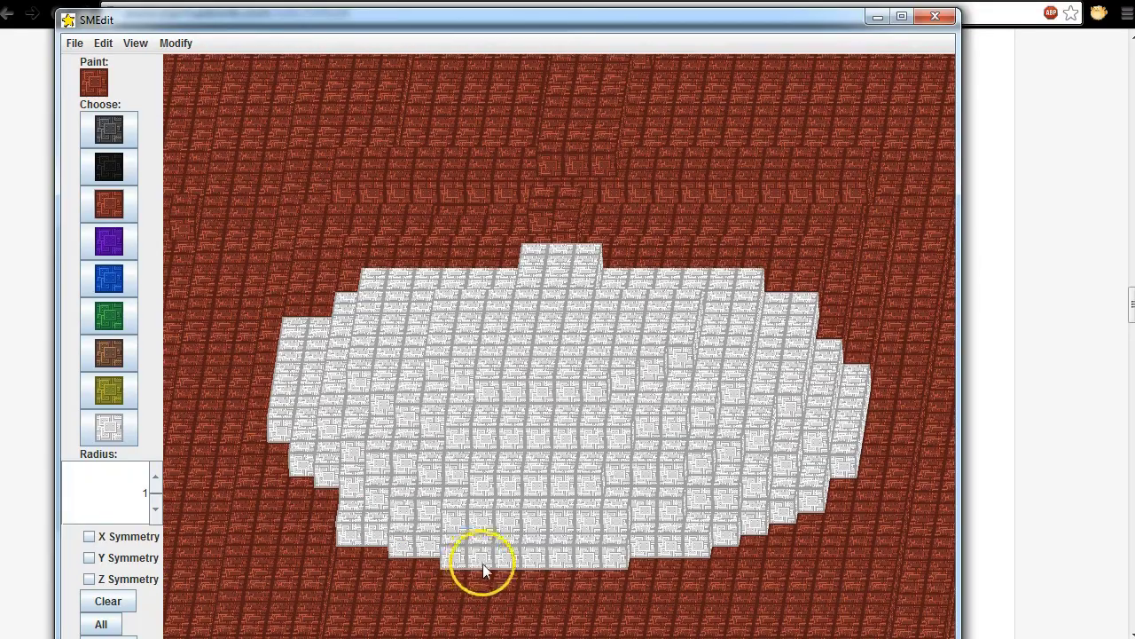
{"action": "key", "text": "Up"}
{"action": "key", "text": "Up"}
{"action": "key", "text": "Up"}
{"action": "key", "text": "Up"}
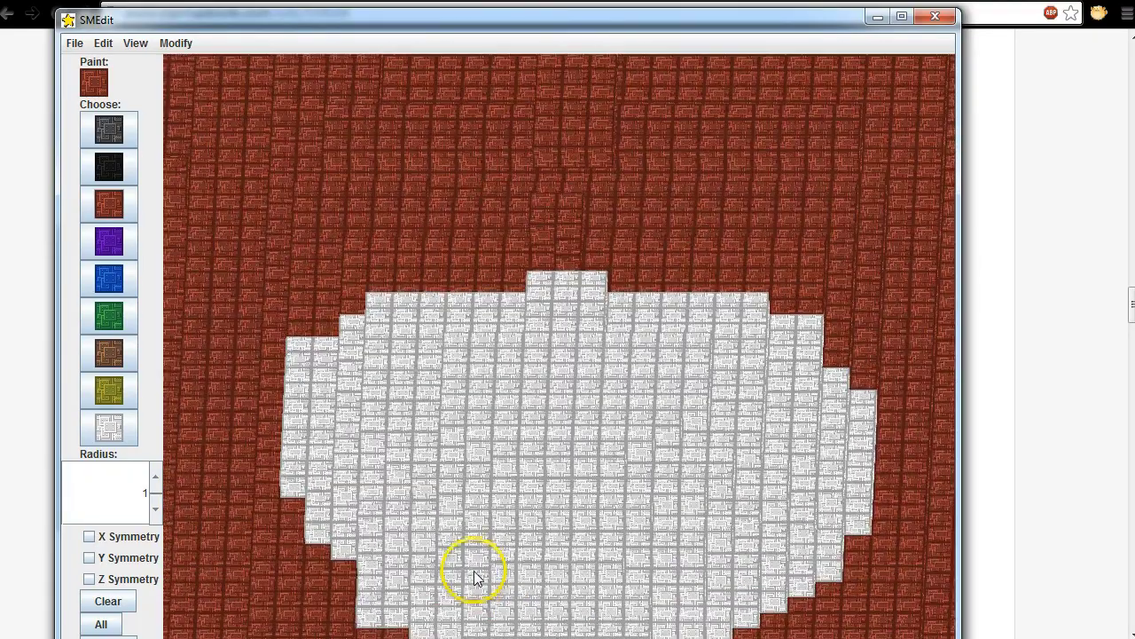
{"action": "key", "text": "Up"}
{"action": "key", "text": "Up"}
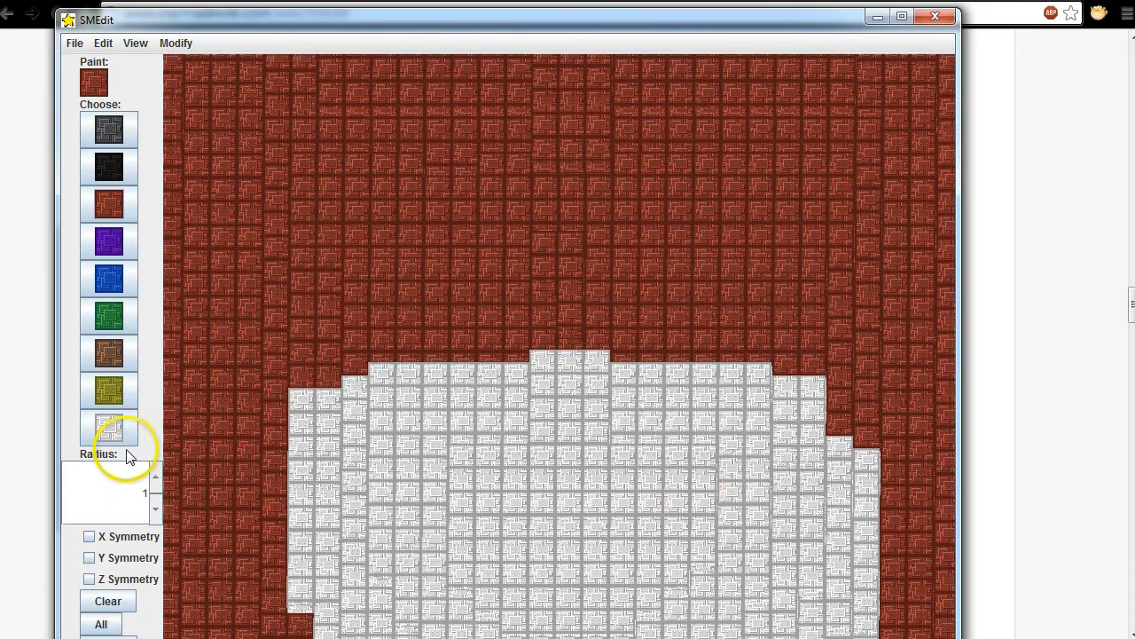
{"action": "left_click", "coordinate": [109, 431]}
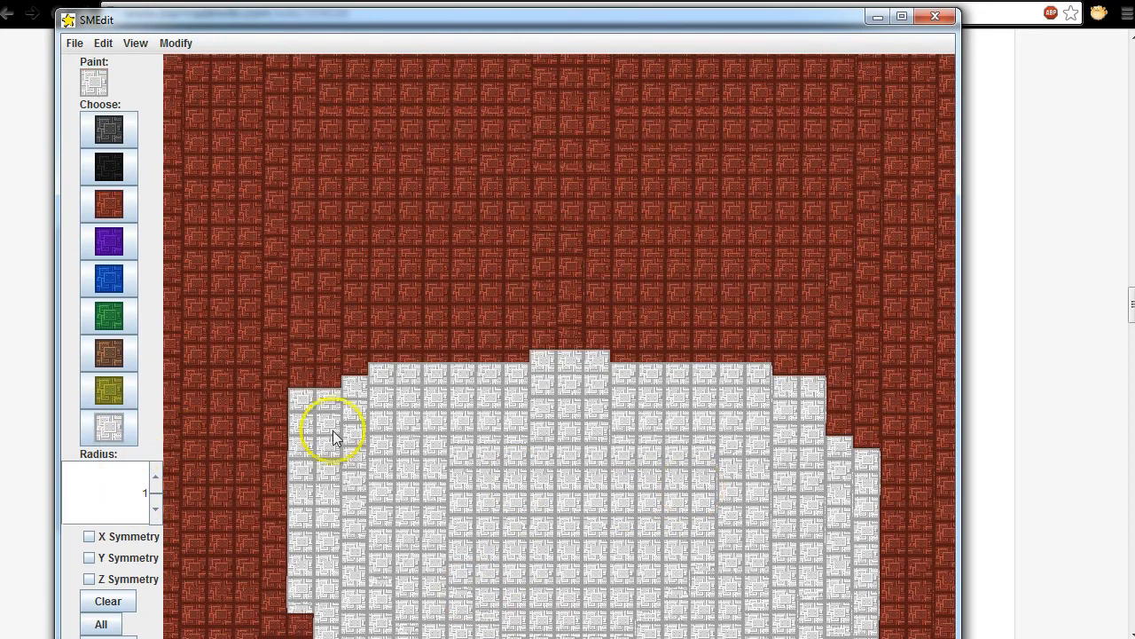
{"action": "left_click", "coordinate": [856, 412]}
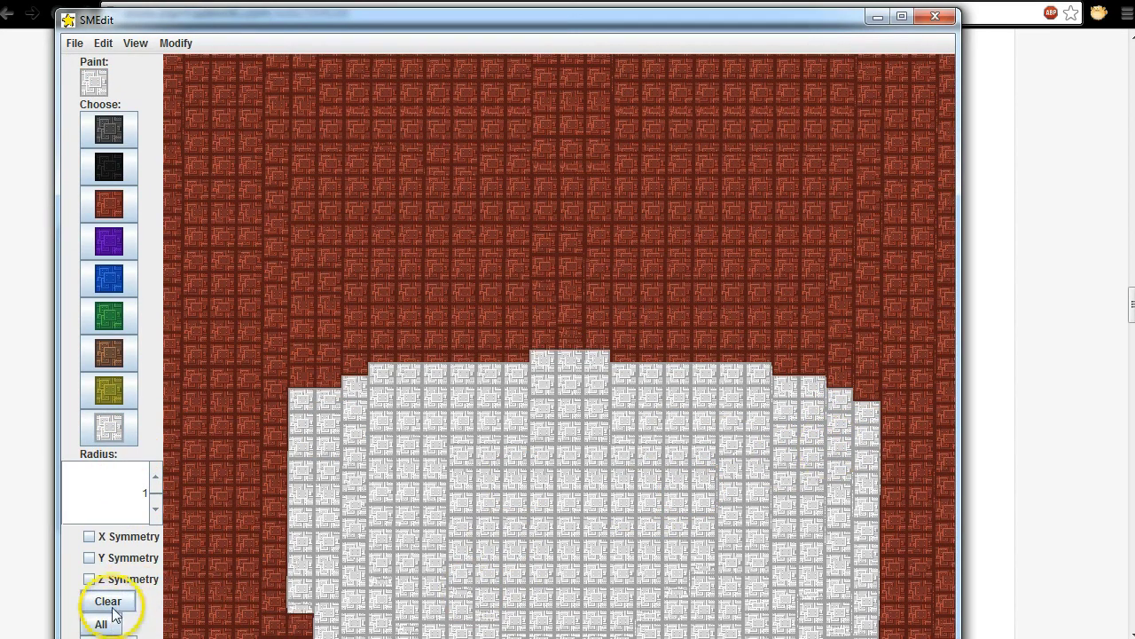
- Replace all White Hull blocks with Water using Replace Blocks
{"action": "mouse_move", "coordinate": [363, 11]}
{"action": "left_mouse_down"}
{"action": "mouse_move", "coordinate": [367, 61]}
{"action": "mouse_move", "coordinate": [366, 14]}
{"action": "left_mouse_up"}
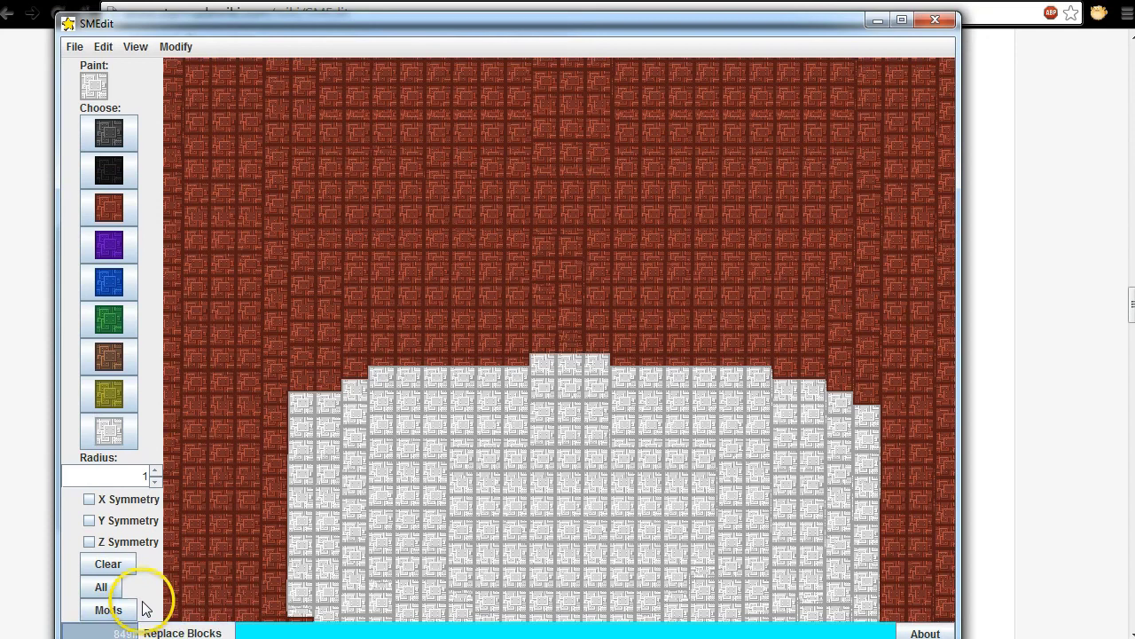
{"action": "left_click", "coordinate": [161, 628]}
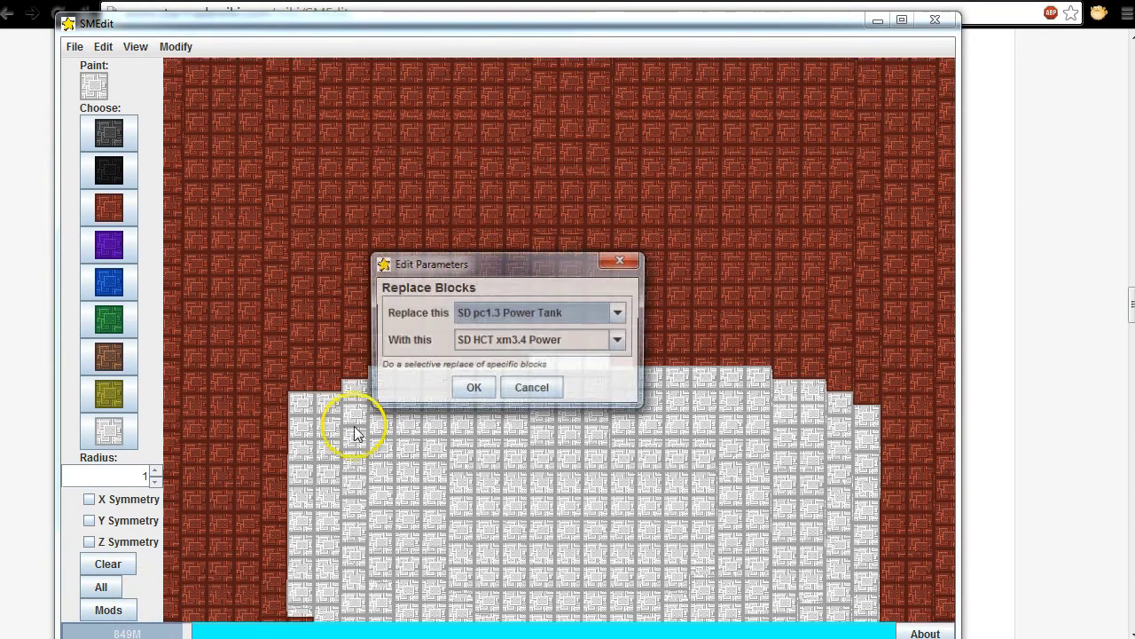
{"action": "left_click", "coordinate": [619, 312]}
{"action": "key", "text": "w"}
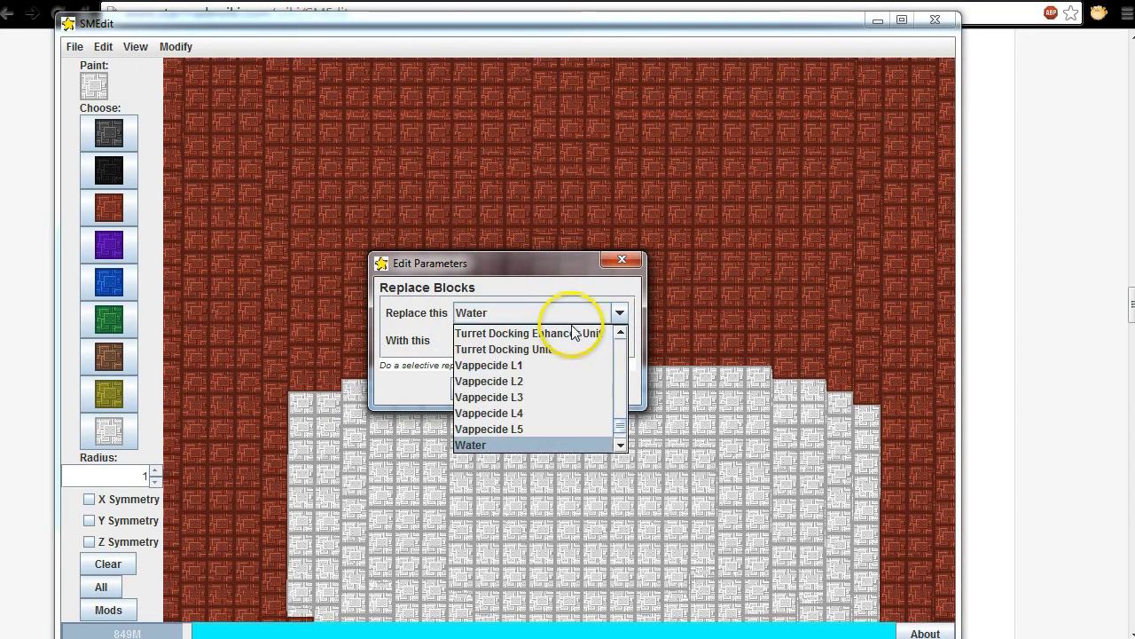
{"action": "scroll", "coordinate": [537, 424], "scroll_direction": "down", "scroll_amount": 4}
{"action": "scroll", "coordinate": [523, 421], "scroll_direction": "up", "scroll_amount": 1}
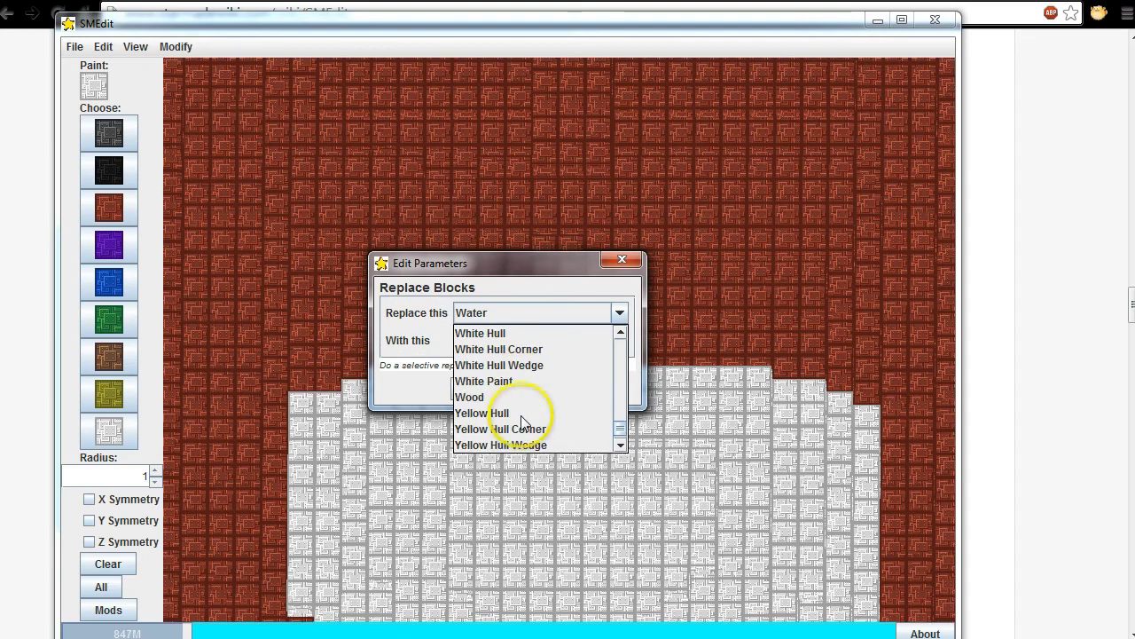
{"action": "left_click", "coordinate": [483, 333]}
{"action": "left_click", "coordinate": [543, 342]}
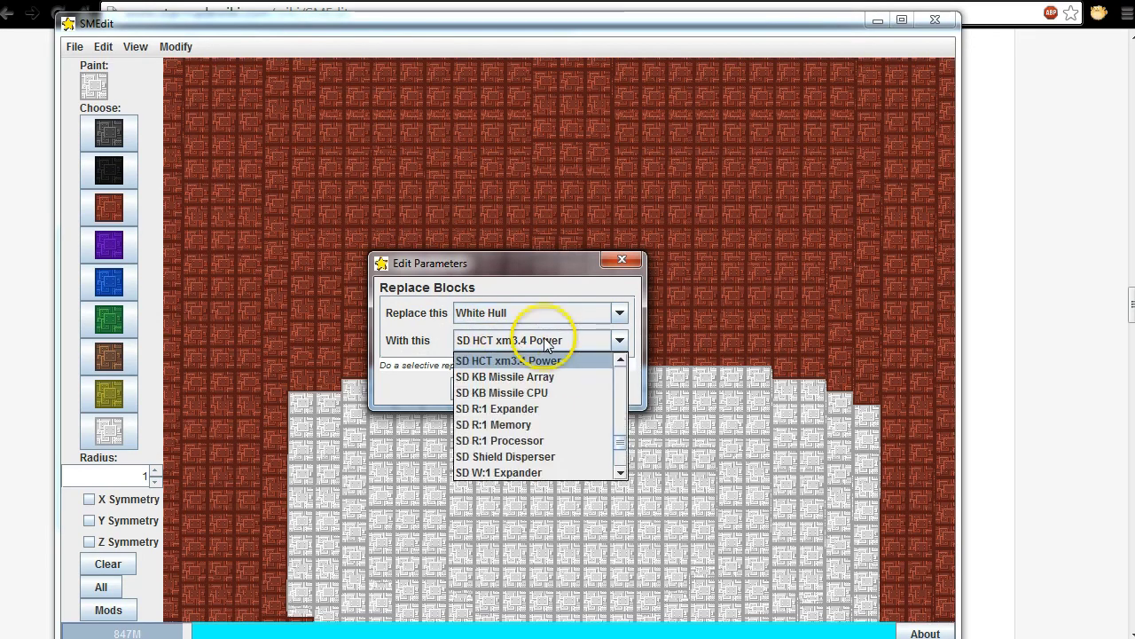
{"action": "key", "text": "w"}
{"action": "left_click", "coordinate": [500, 470]}
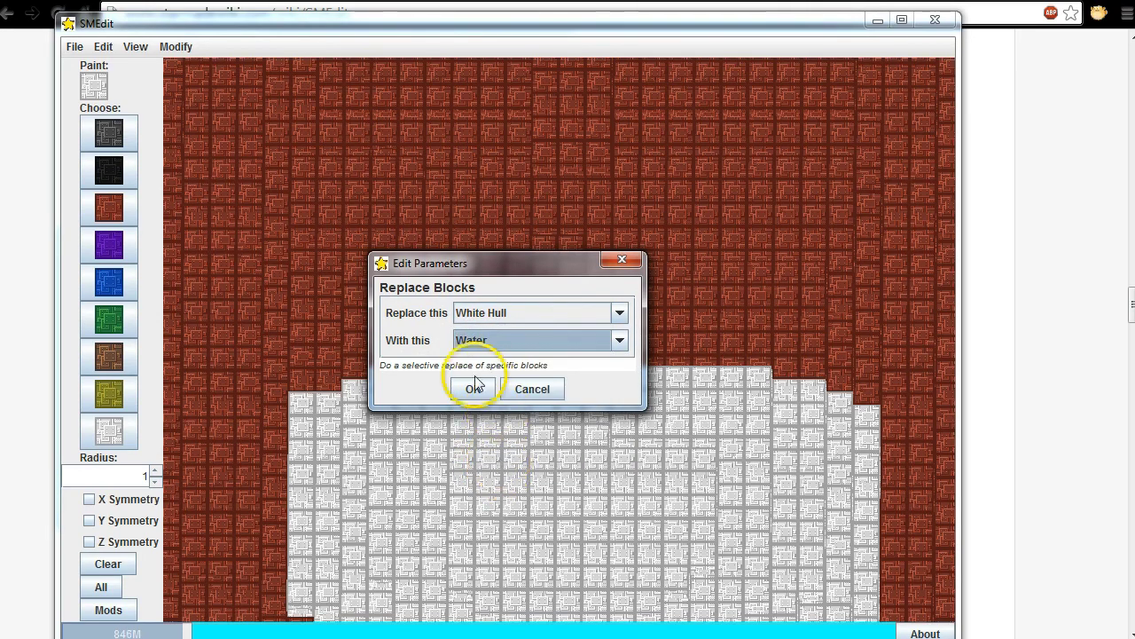
{"action": "left_click", "coordinate": [475, 388]}
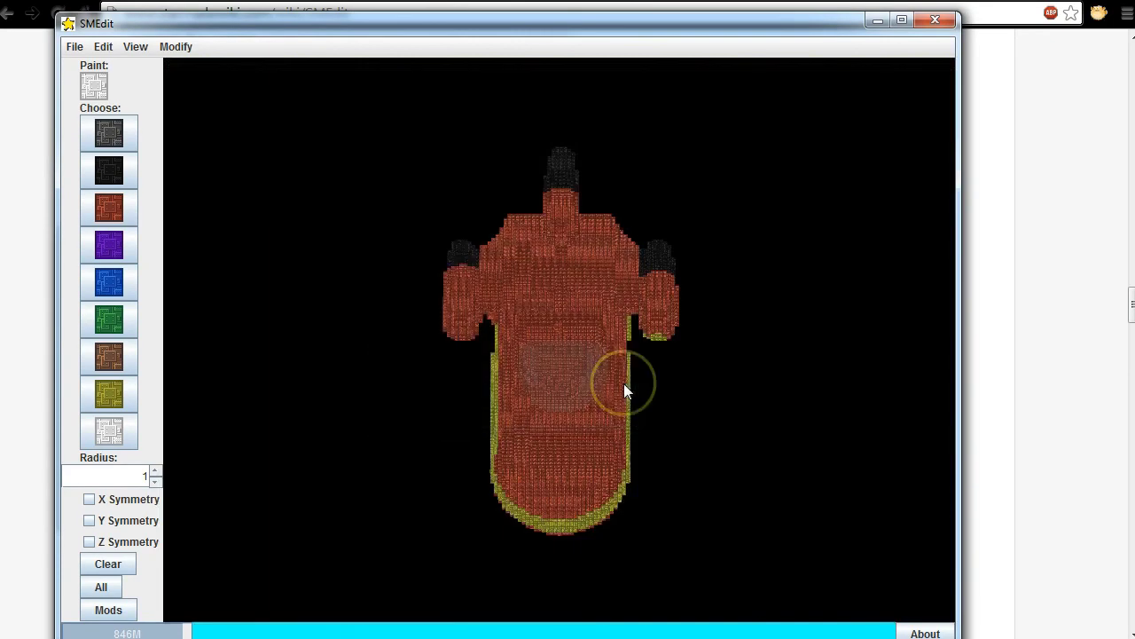
- Clear the active paint selection
{"action": "scroll", "coordinate": [624, 391], "scroll_direction": "up", "scroll_amount": 5}
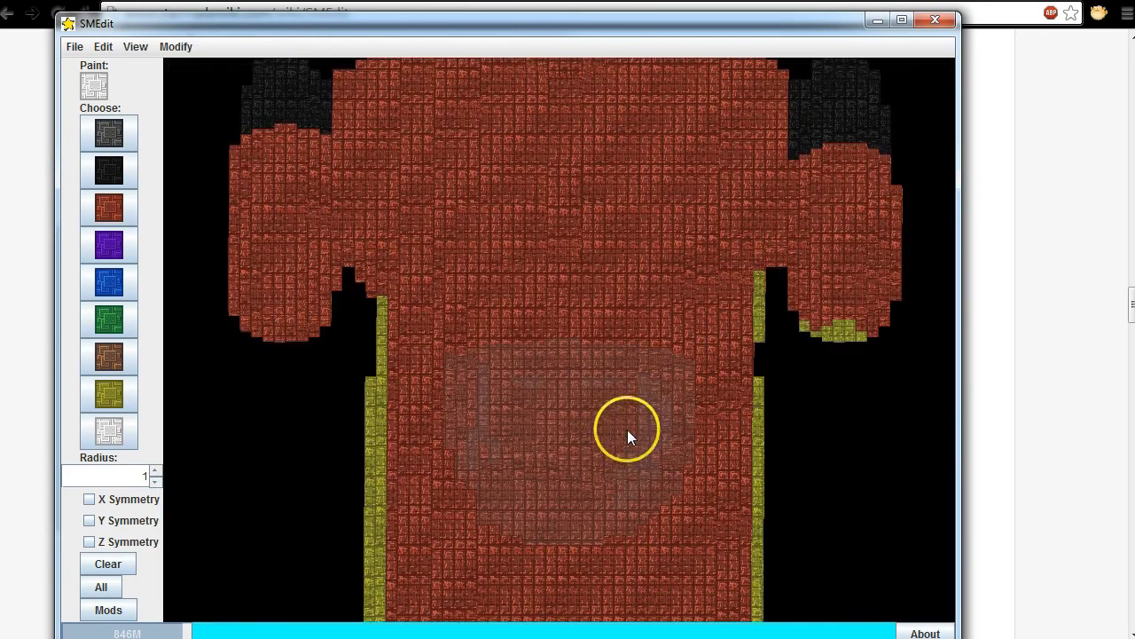
{"action": "left_click_drag", "start_coordinate": [780, 413], "coordinate": [823, 375]}
{"action": "left_click", "coordinate": [124, 563]}
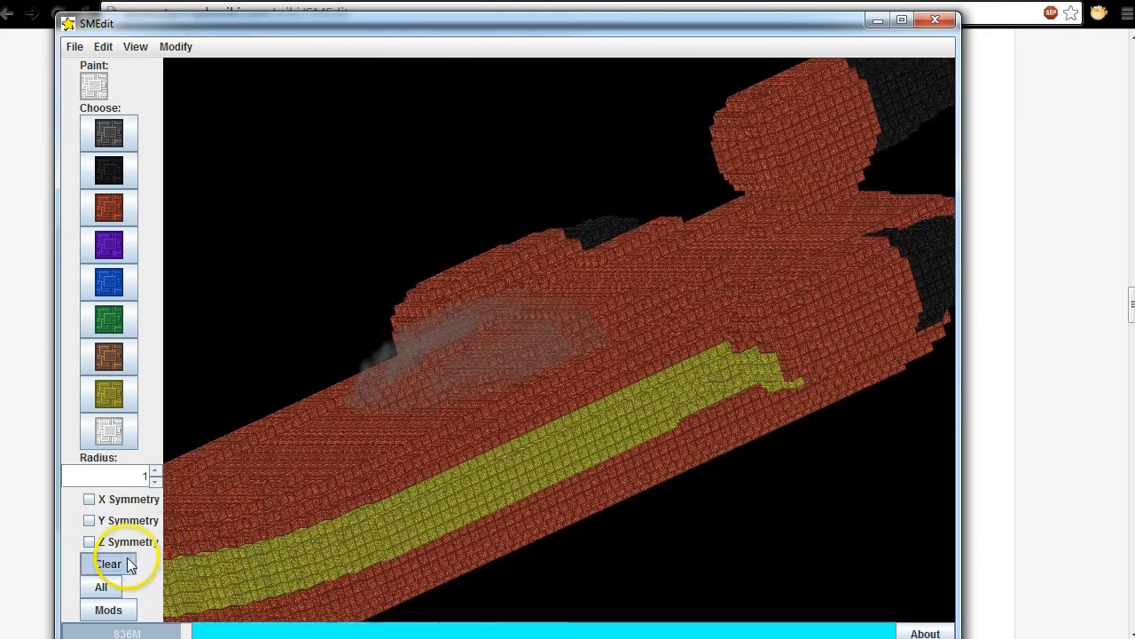
- Paint a white hull rectangle on the deck just behind the see-through windshield with a brush radius of 2
{"action": "left_click_drag", "start_coordinate": [285, 327], "coordinate": [245, 365]}
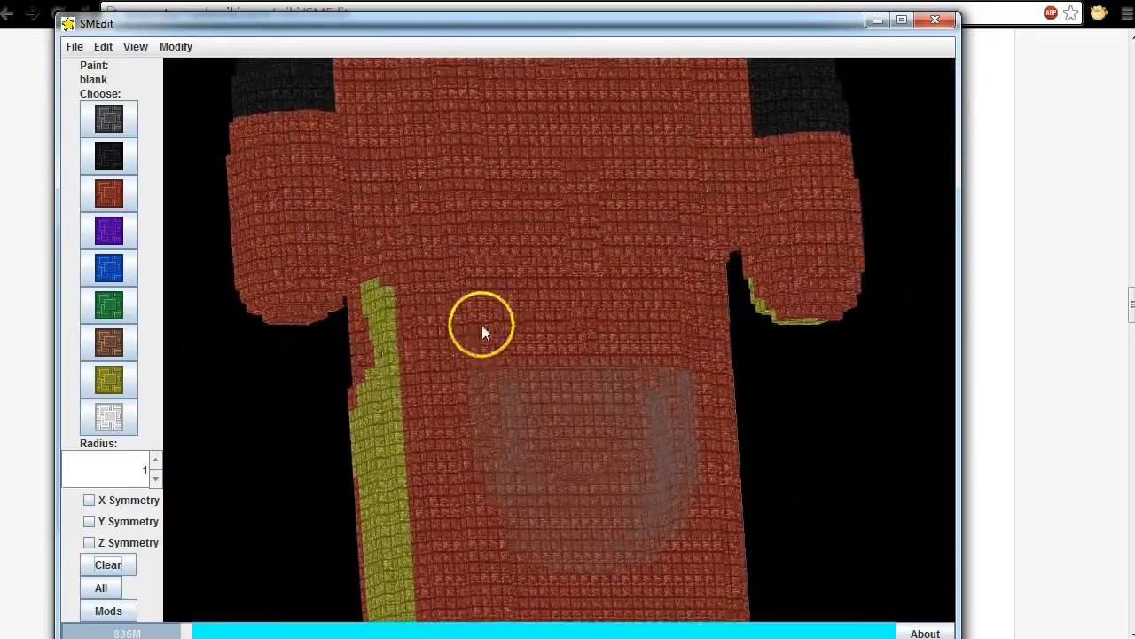
{"action": "left_click_drag", "start_coordinate": [754, 370], "coordinate": [682, 414]}
{"action": "scroll", "coordinate": [661, 416], "scroll_direction": "up", "scroll_amount": 2}
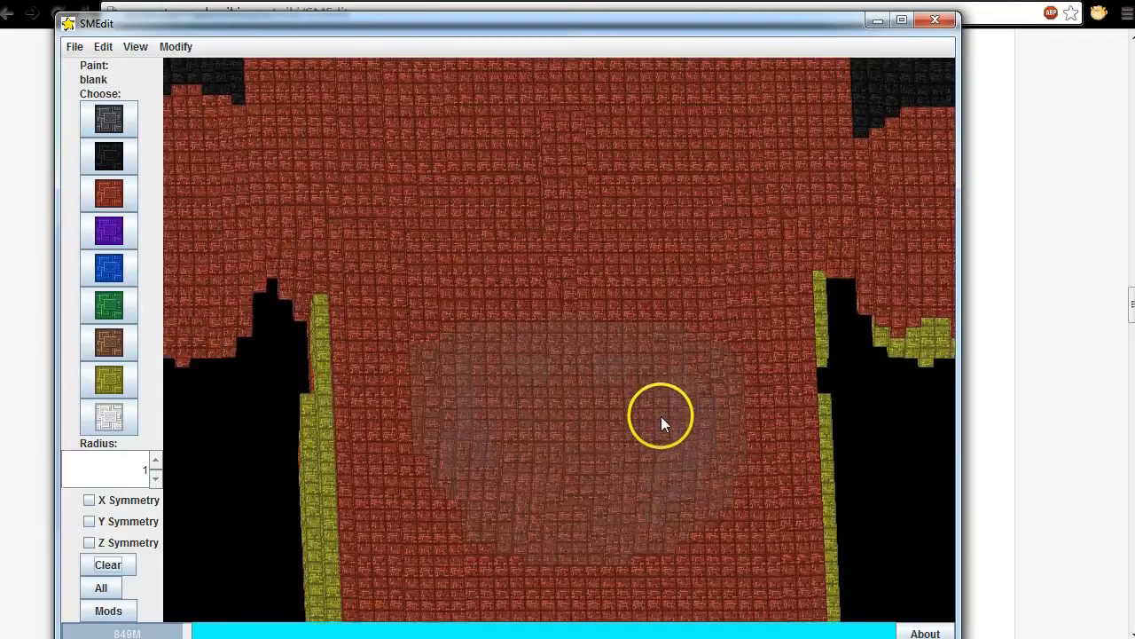
{"action": "scroll", "coordinate": [660, 416], "scroll_direction": "down", "scroll_amount": 3}
{"action": "left_click_drag", "start_coordinate": [660, 416], "coordinate": [622, 432]}
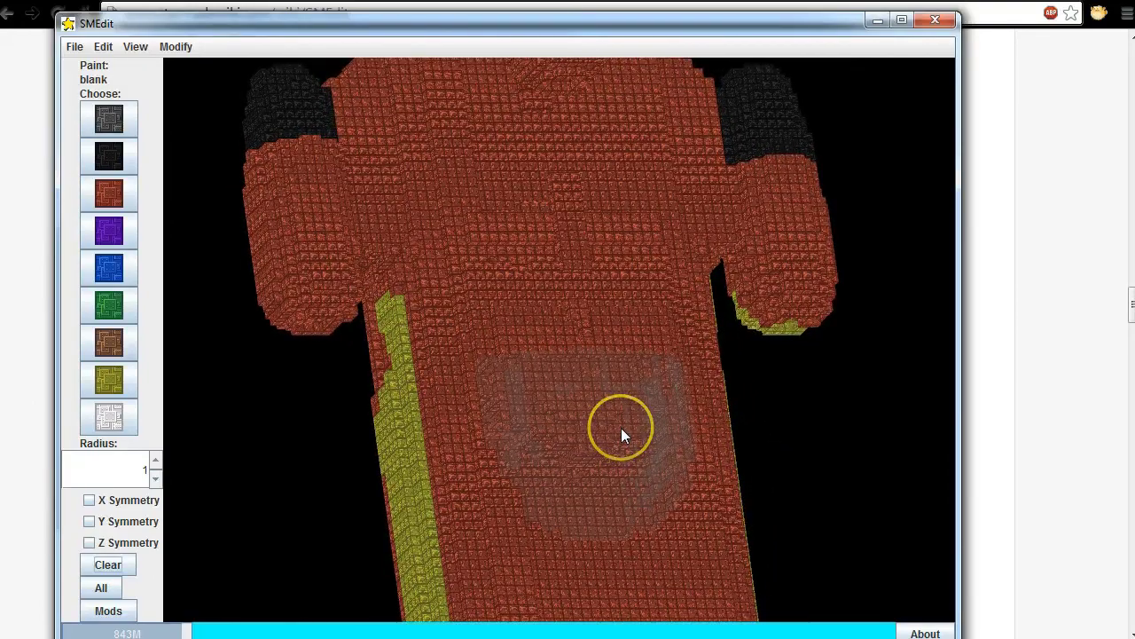
{"action": "scroll", "coordinate": [599, 425], "scroll_direction": "up", "scroll_amount": 1}
{"action": "scroll", "coordinate": [599, 425], "scroll_direction": "down", "scroll_amount": 1}
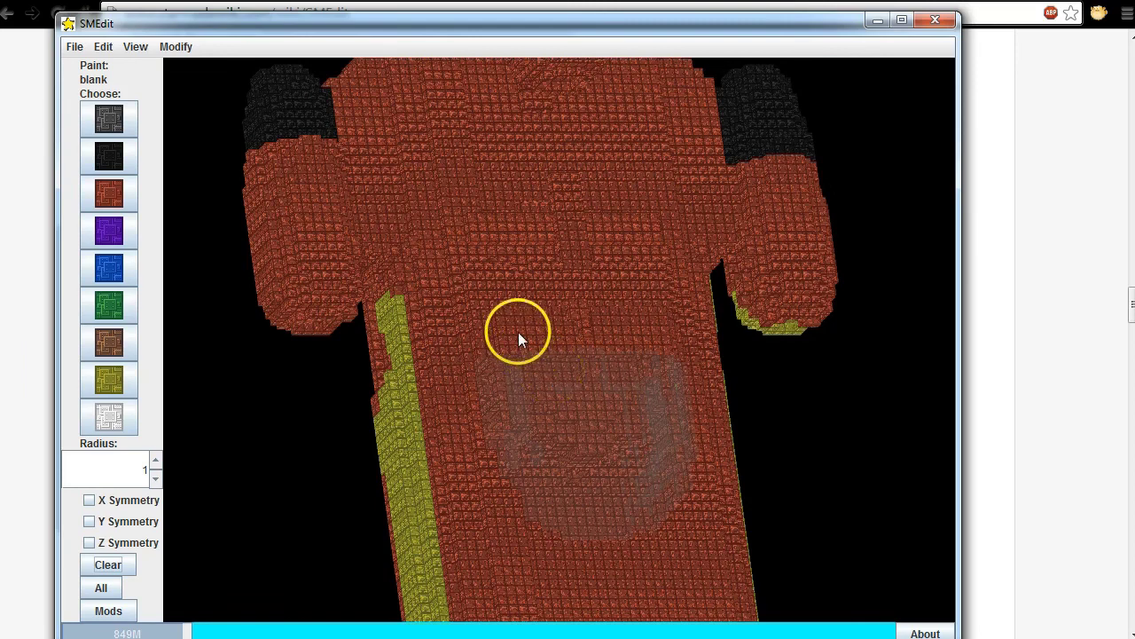
{"action": "left_click", "coordinate": [110, 413]}
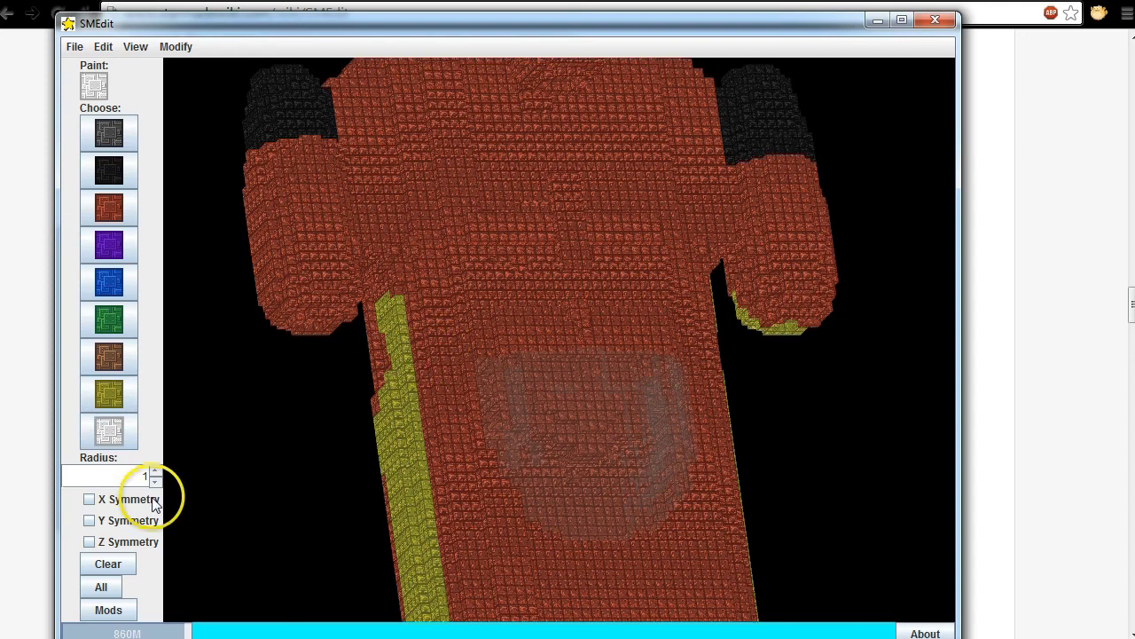
{"action": "left_click", "coordinate": [155, 470]}
{"action": "mouse_move", "coordinate": [501, 316]}
{"action": "left_mouse_down"}
{"action": "mouse_move", "coordinate": [624, 320]}
{"action": "mouse_move", "coordinate": [654, 332]}
{"action": "mouse_move", "coordinate": [642, 346]}
{"action": "mouse_move", "coordinate": [507, 352]}
{"action": "left_mouse_up"}
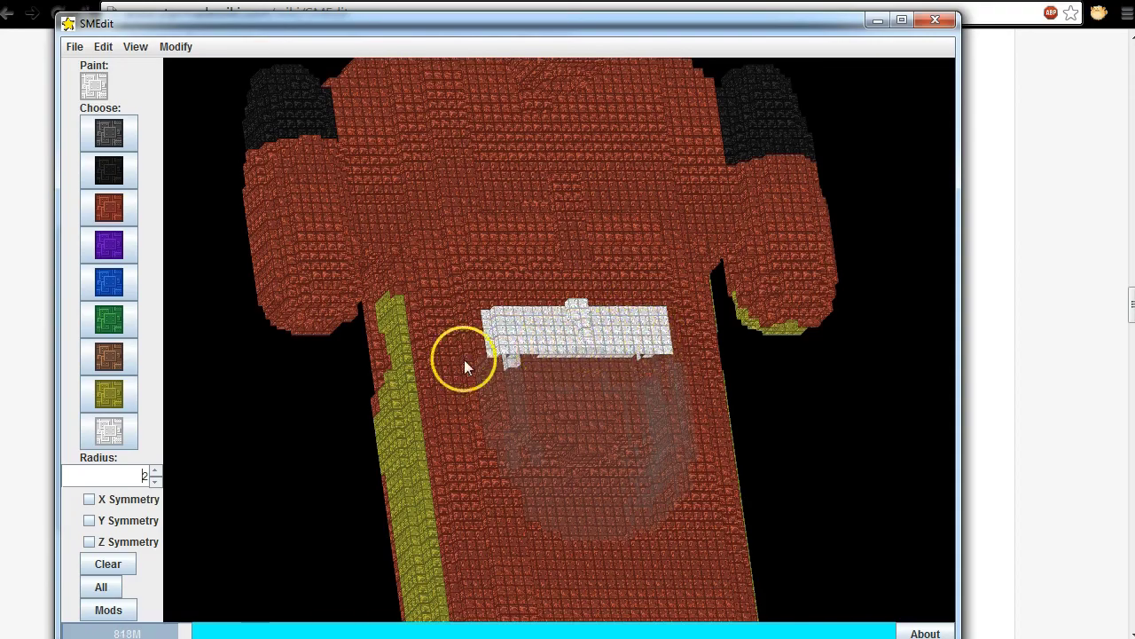
- Repaint the raised blocks in the middle of the white rectangle with red hull and set the brush radius to 1
{"action": "left_click", "coordinate": [108, 208]}
{"action": "scroll", "coordinate": [514, 355], "scroll_direction": "up", "scroll_amount": 3}
{"action": "scroll", "coordinate": [515, 355], "scroll_direction": "up", "scroll_amount": 3}
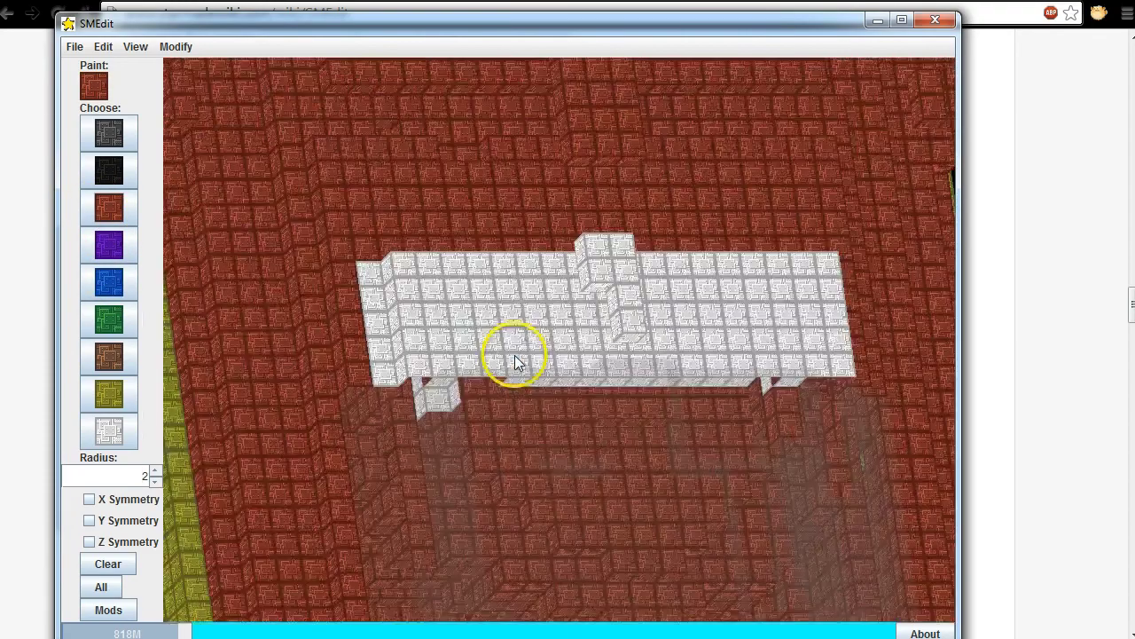
{"action": "mouse_move", "coordinate": [588, 337]}
{"action": "left_mouse_down"}
{"action": "mouse_move", "coordinate": [624, 309]}
{"action": "mouse_move", "coordinate": [618, 261]}
{"action": "left_mouse_up"}
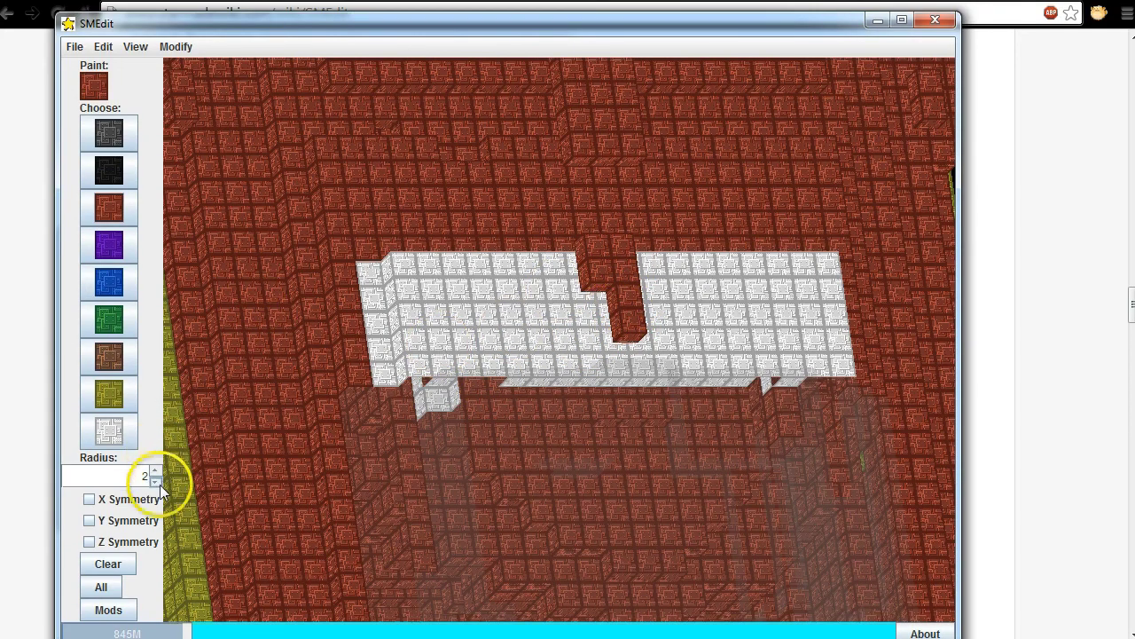
{"action": "mouse_move", "coordinate": [293, 429]}
{"action": "left_mouse_down"}
{"action": "mouse_move", "coordinate": [320, 412]}
{"action": "mouse_move", "coordinate": [324, 379]}
{"action": "mouse_move", "coordinate": [312, 393]}
{"action": "mouse_move", "coordinate": [298, 377]}
{"action": "mouse_move", "coordinate": [306, 392]}
{"action": "mouse_move", "coordinate": [280, 397]}
{"action": "mouse_move", "coordinate": [268, 417]}
{"action": "mouse_move", "coordinate": [311, 430]}
{"action": "left_mouse_up"}
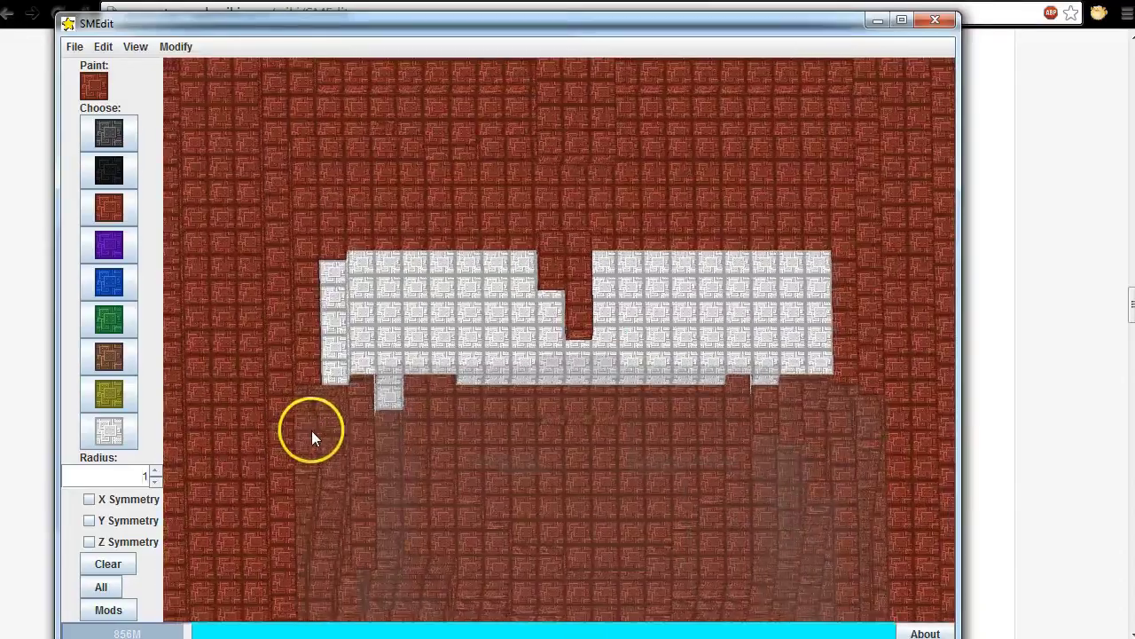
{"action": "left_click", "coordinate": [140, 476]}
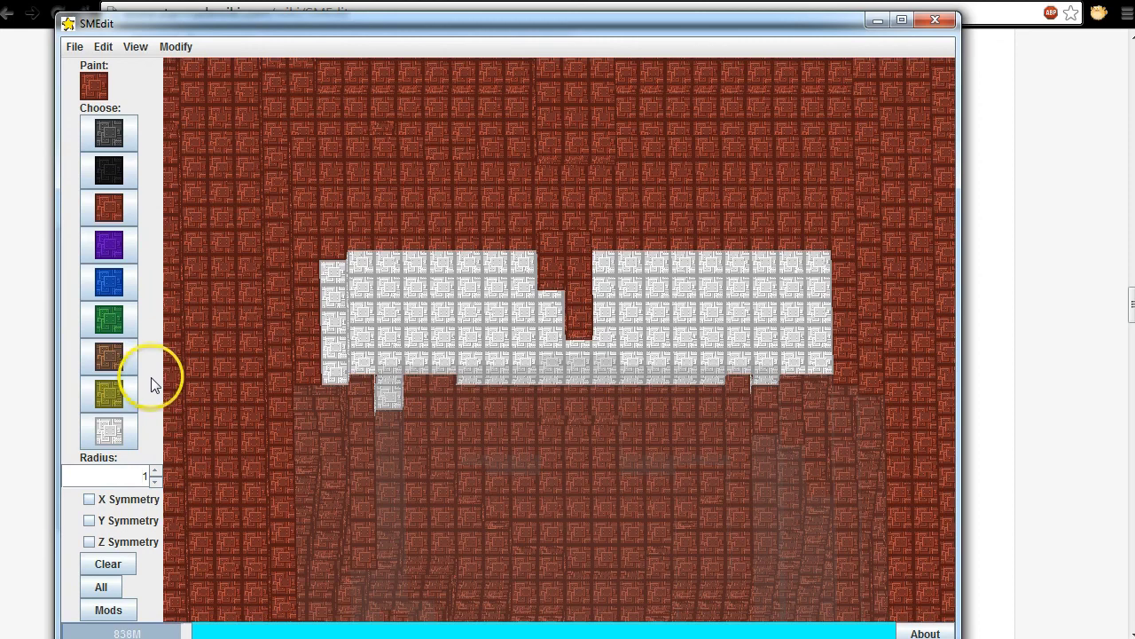
{"action": "key", "text": "BackSpace"}
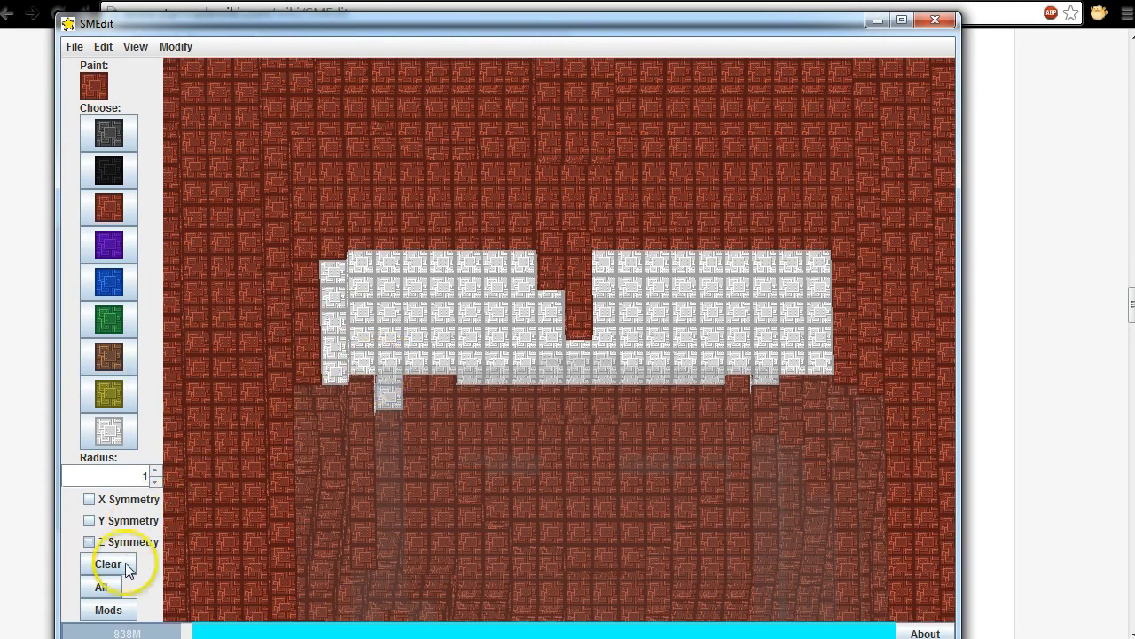
- Replace all White Hull blocks with PlexDoor using Replace Blocks
{"action": "left_click", "coordinate": [109, 610]}
{"action": "left_click", "coordinate": [177, 630]}
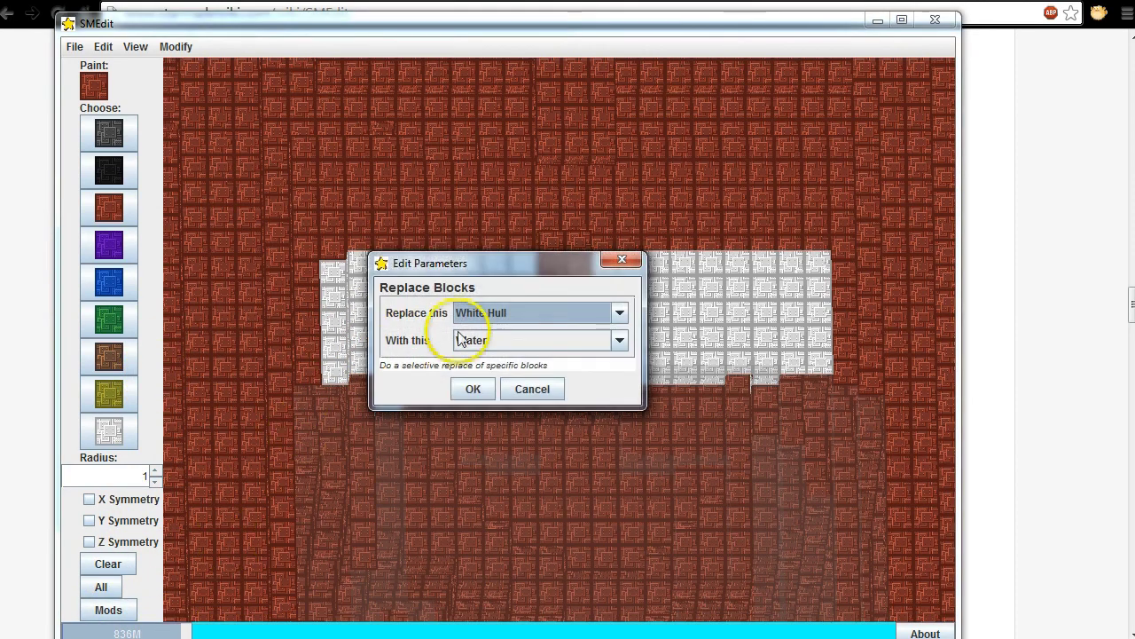
{"action": "left_click", "coordinate": [546, 340]}
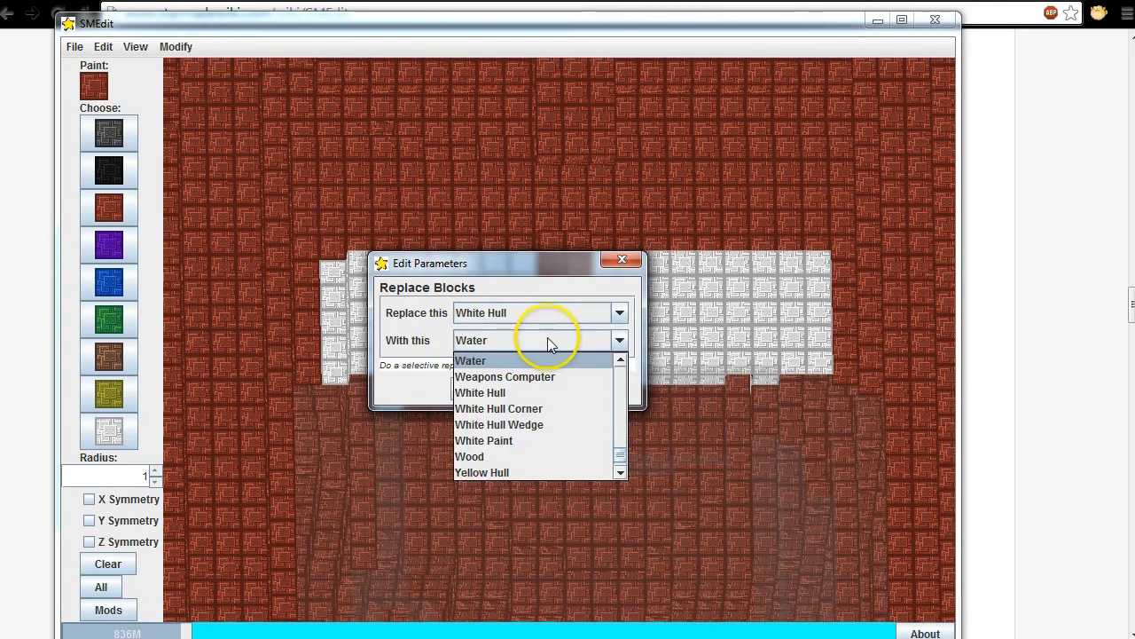
{"action": "key", "text": "p"}
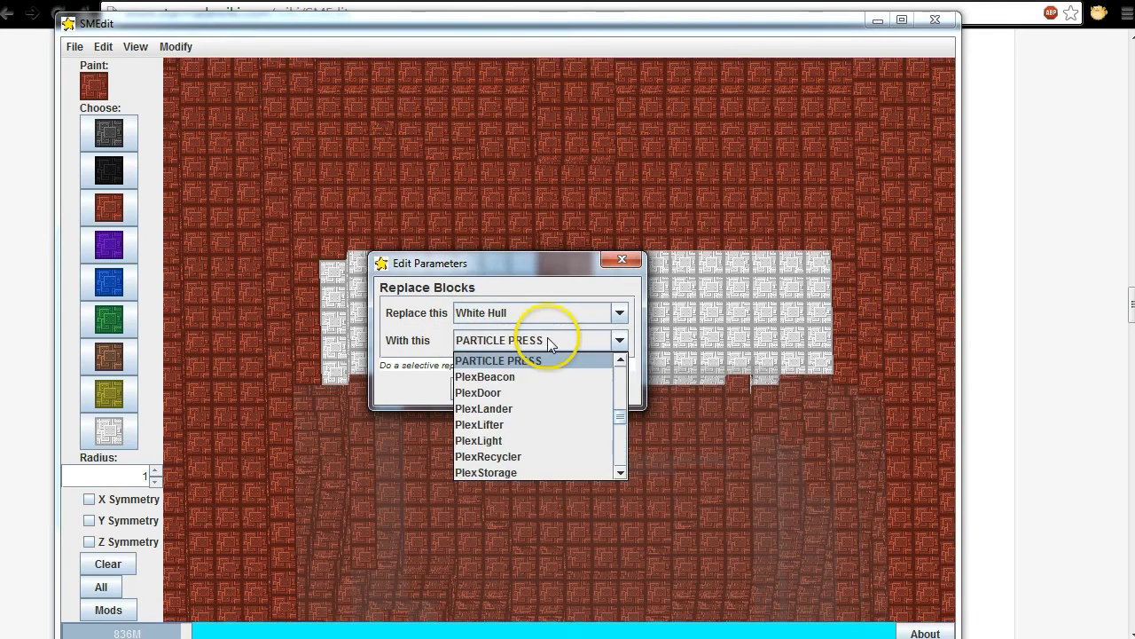
{"action": "left_click", "coordinate": [520, 393]}
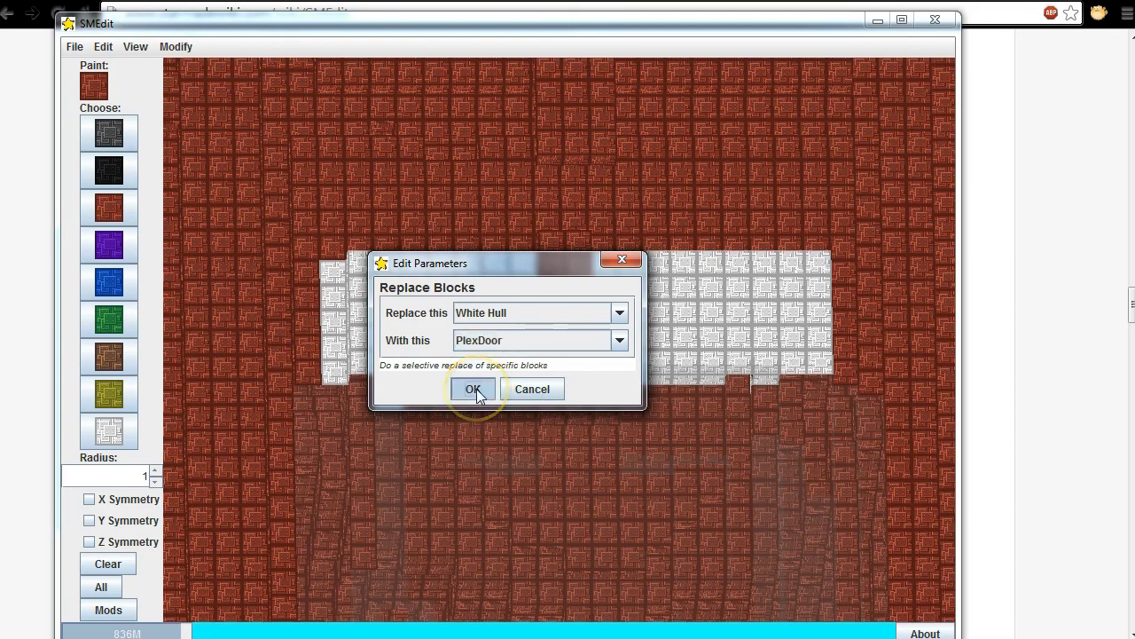
{"action": "left_click", "coordinate": [474, 390]}
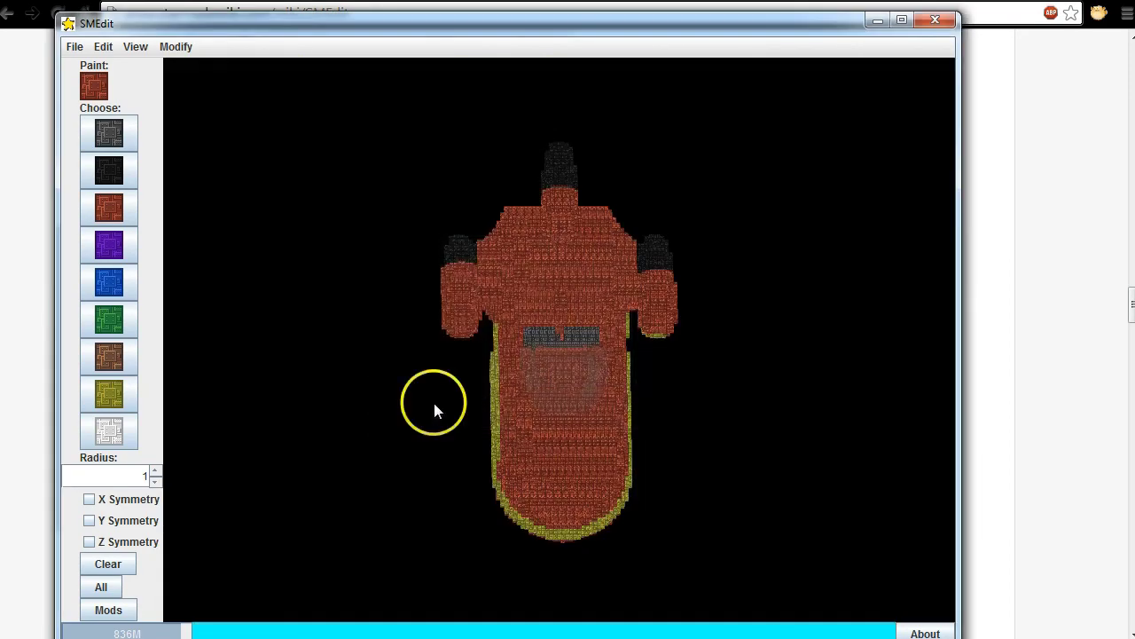
- Check the whole ship from several sides and save it under the new name Landspeeder
{"action": "left_click_drag", "start_coordinate": [423, 406], "coordinate": [512, 385]}
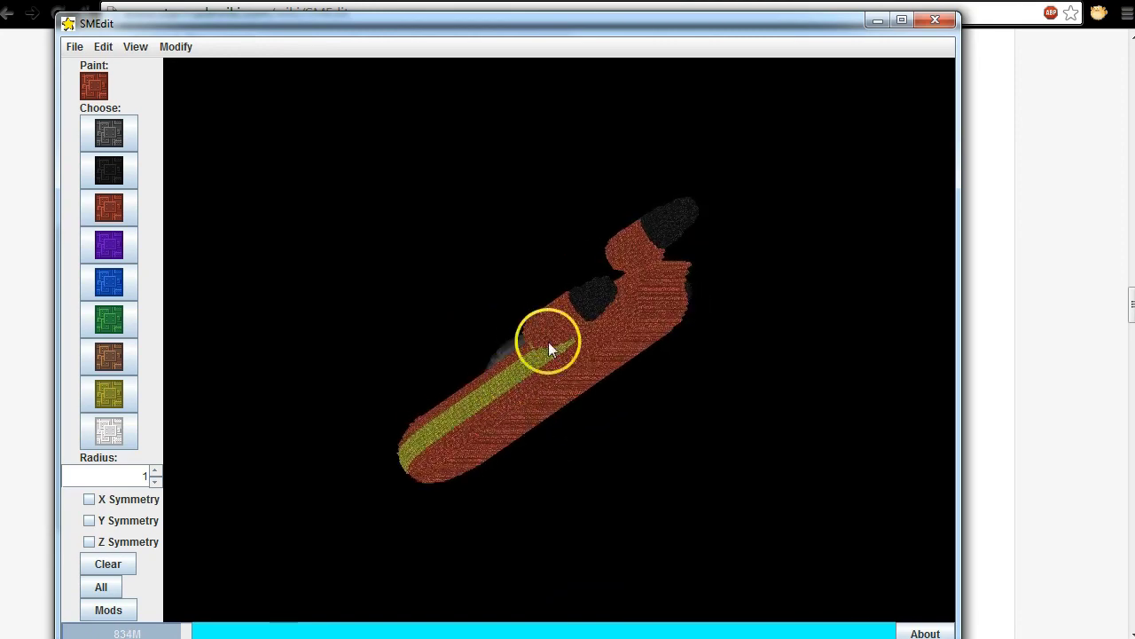
{"action": "left_click_drag", "start_coordinate": [421, 371], "coordinate": [267, 328]}
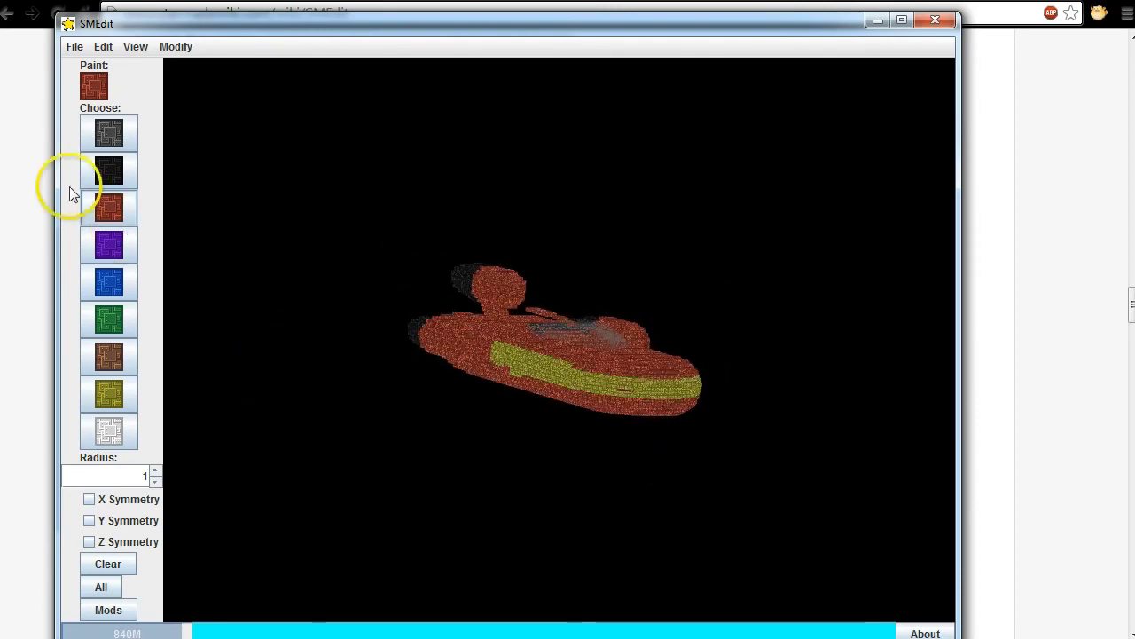
{"action": "left_click", "coordinate": [75, 46]}
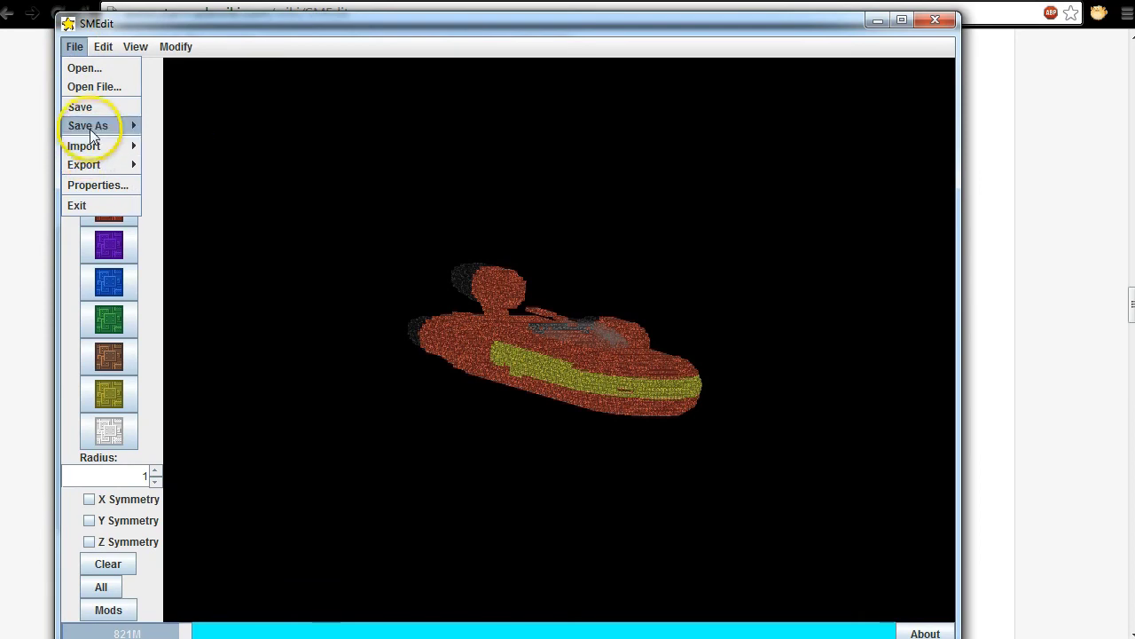
{"action": "mouse_move", "coordinate": [91, 133]}
{"action": "left_click", "coordinate": [152, 125]}
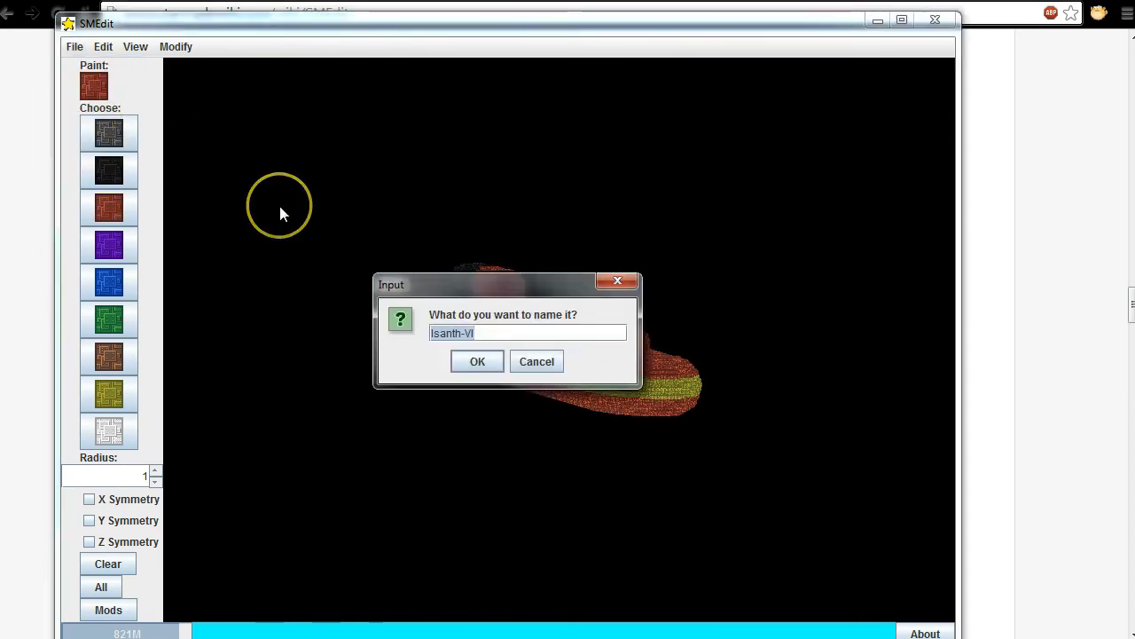
{"action": "type", "text": "Landsp"}
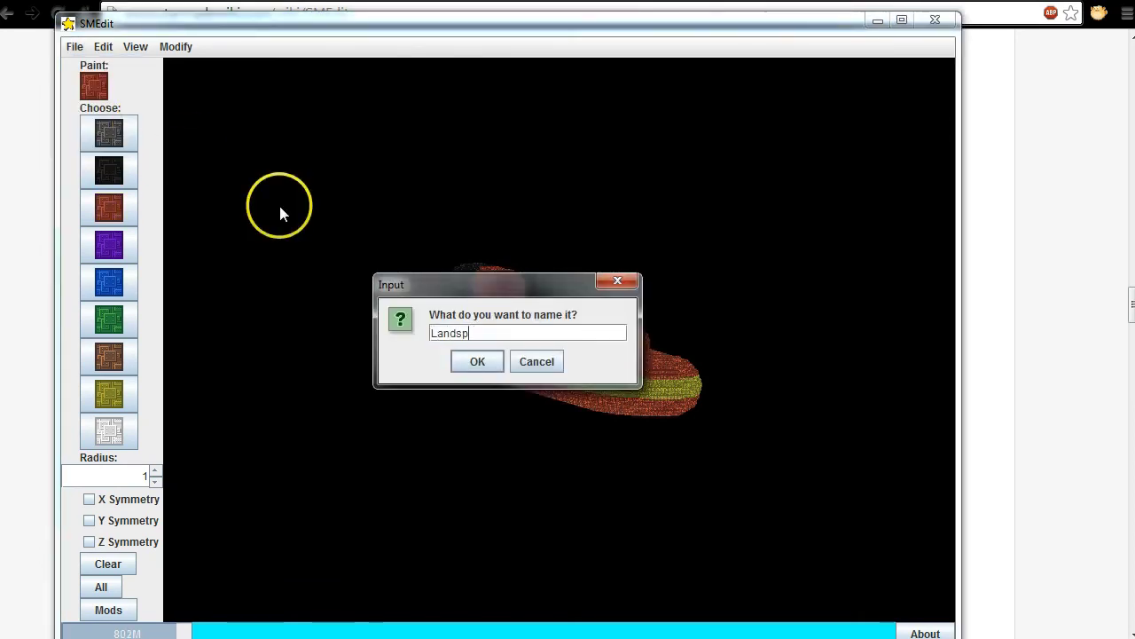
{"action": "type", "text": "eeder"}
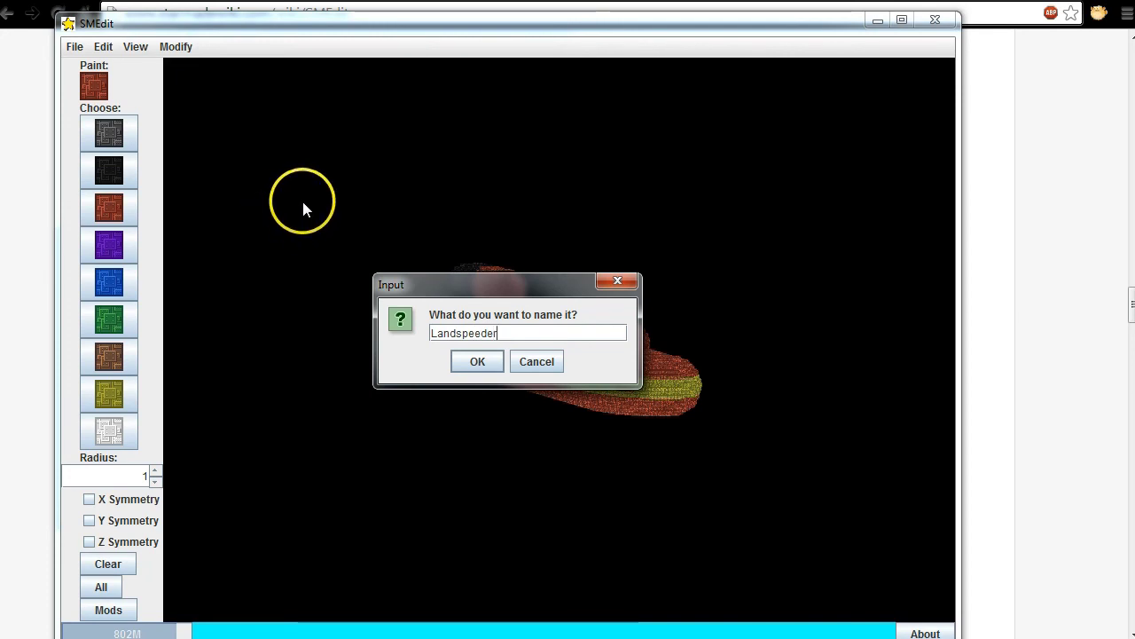
{"action": "left_click", "coordinate": [472, 363]}
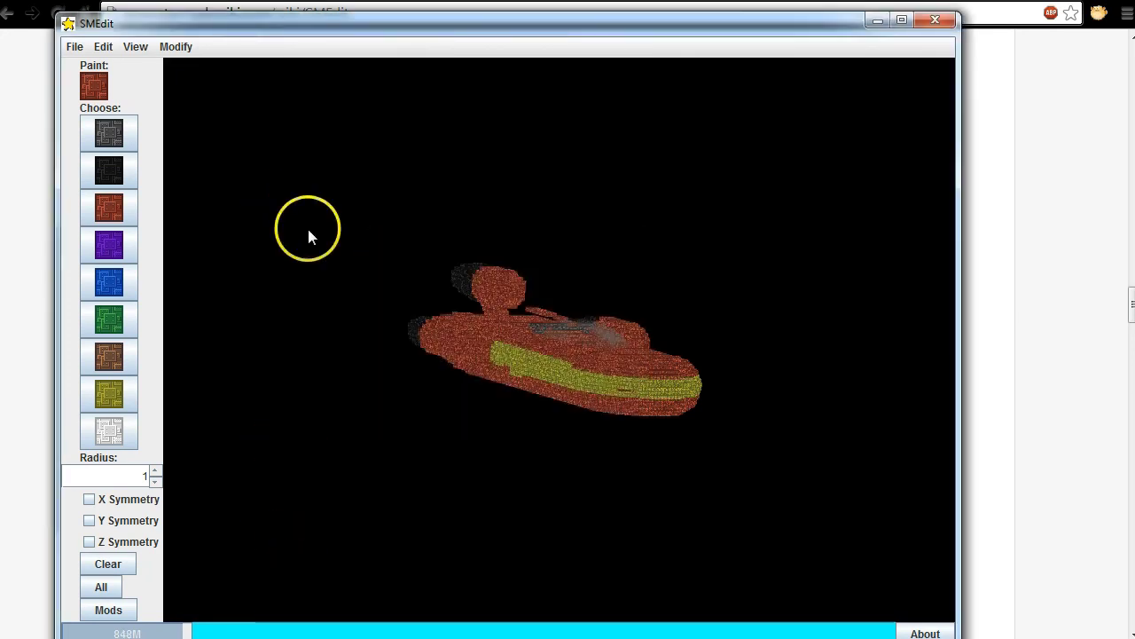
- Exit SMEdit and close the command prompt with the exit command
{"action": "left_click", "coordinate": [74, 47]}
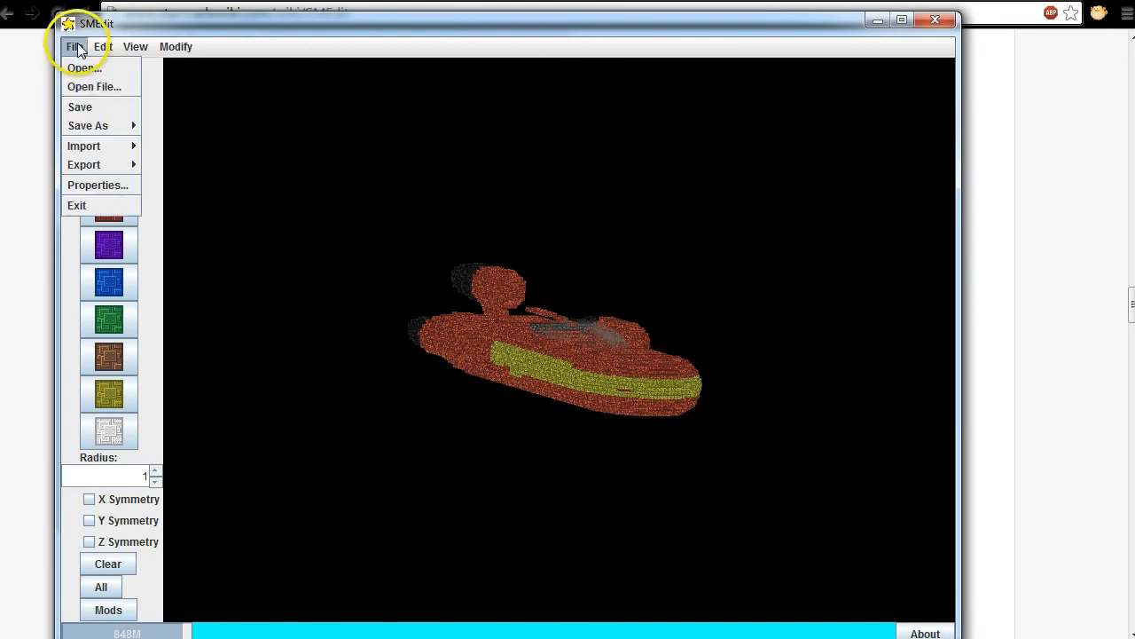
{"action": "left_click", "coordinate": [77, 206]}
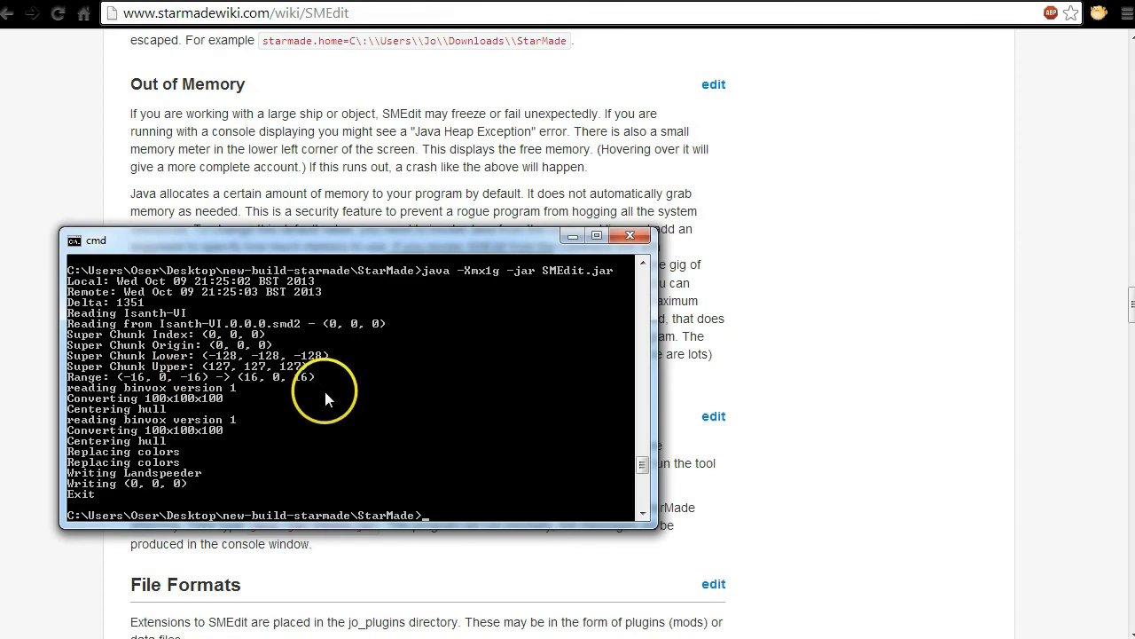
{"action": "type", "text": "exit"}
{"action": "key", "text": "Return"}
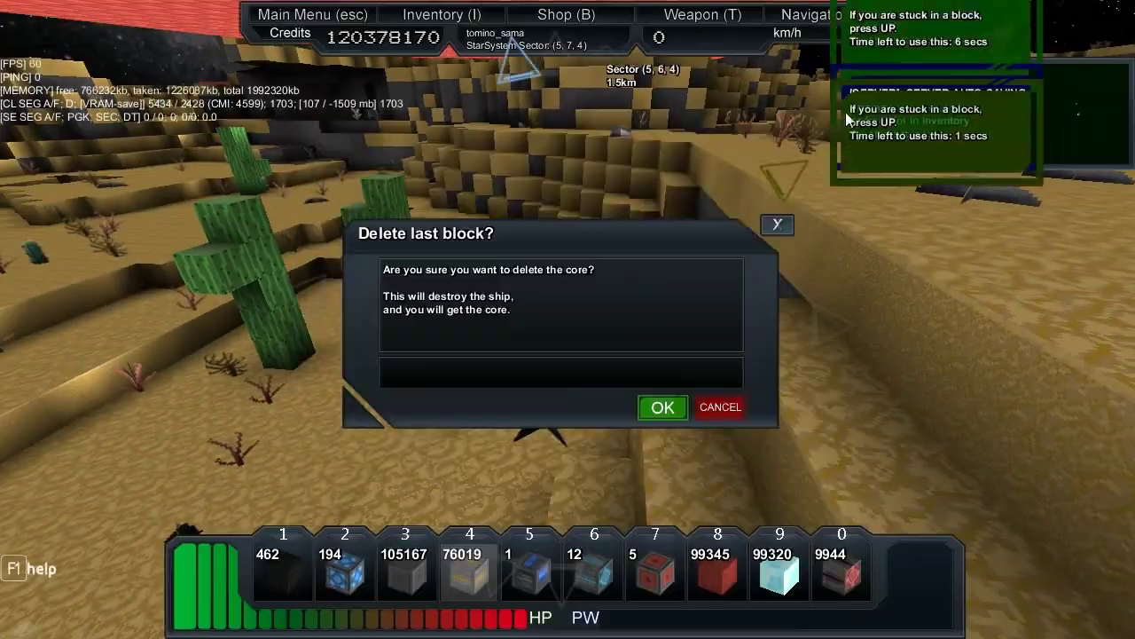
- Confirm deleting the ship core as the last block in StarMade
{"action": "left_click", "coordinate": [663, 407]}
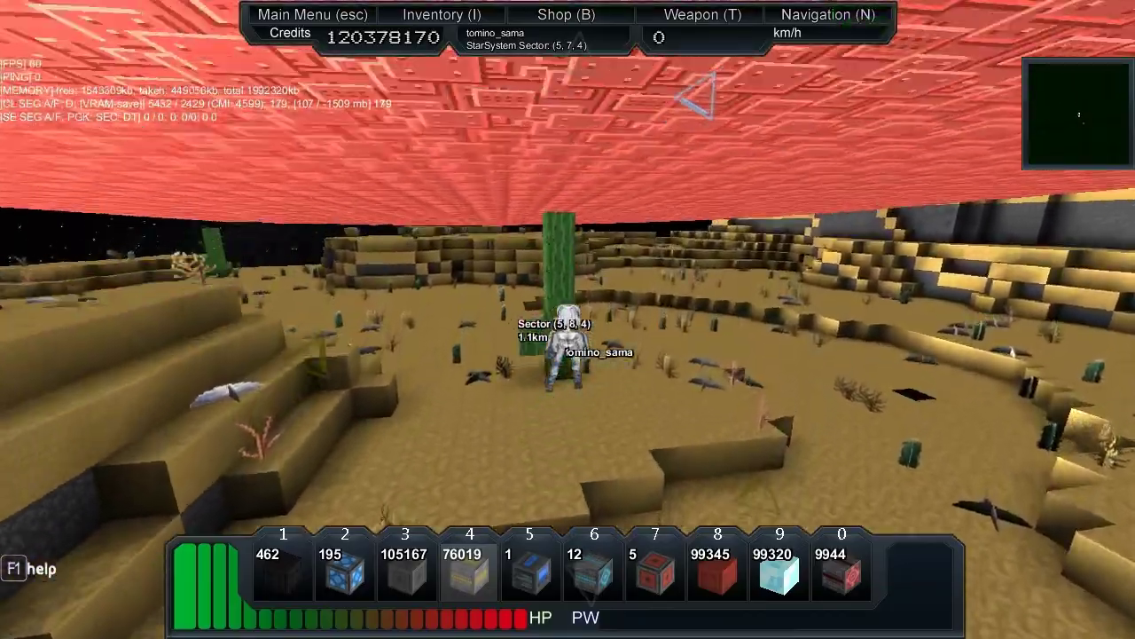
{"action": "key", "text": "F1"}
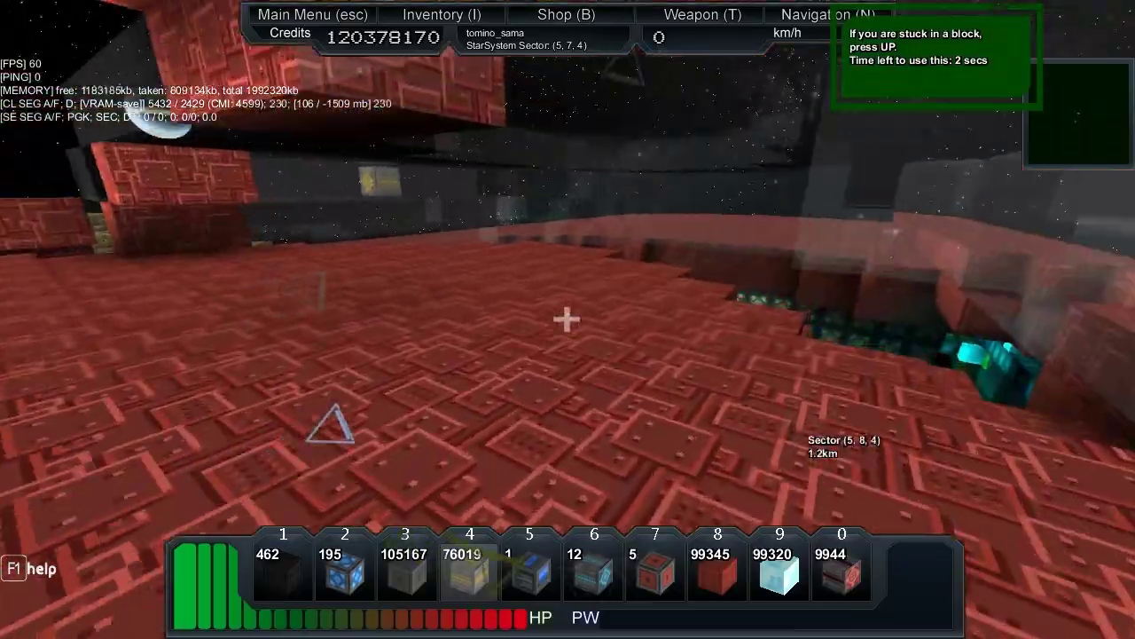
- Move across the landspeeder's red hull down into its interior, enter the ship core, and open the inventory
{"action": "key", "text": "w"}
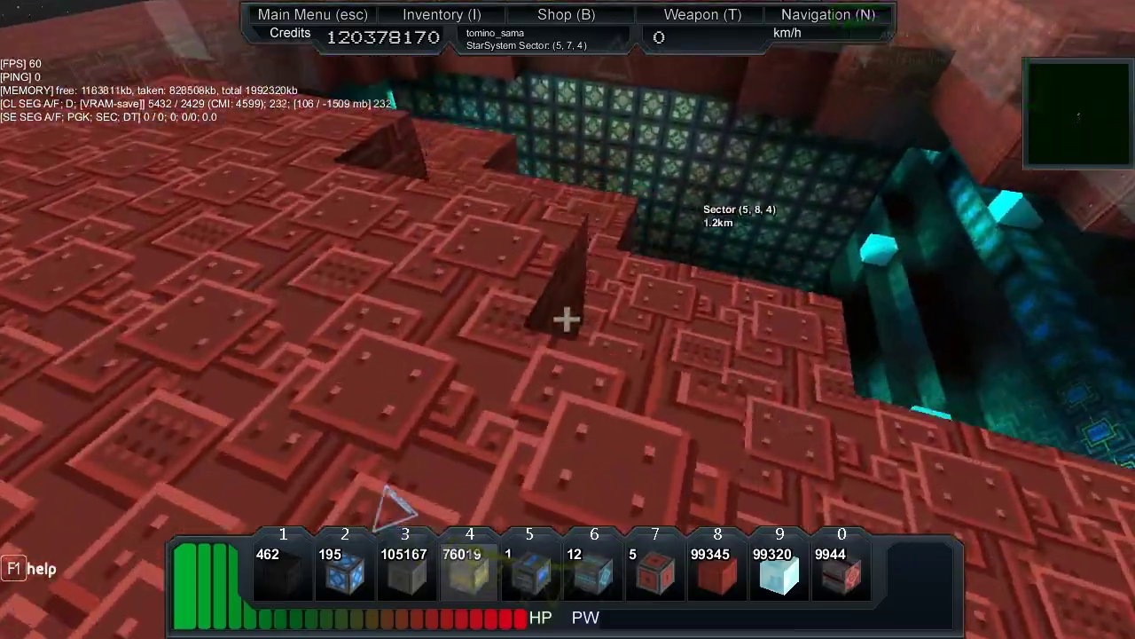
{"action": "key", "text": "w"}
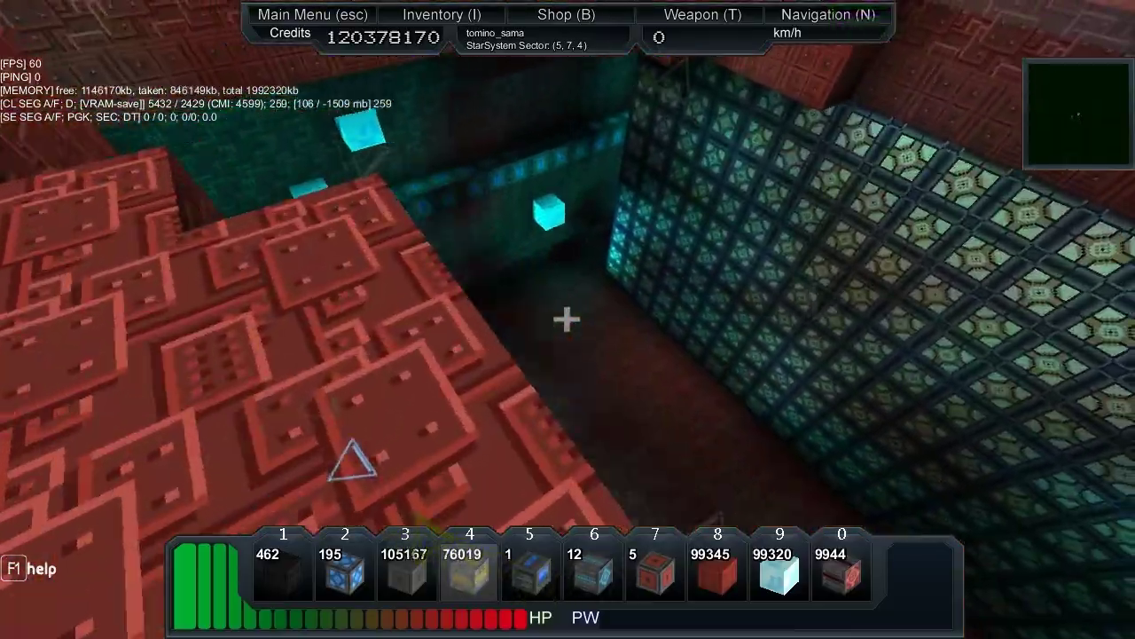
{"action": "key", "text": "w"}
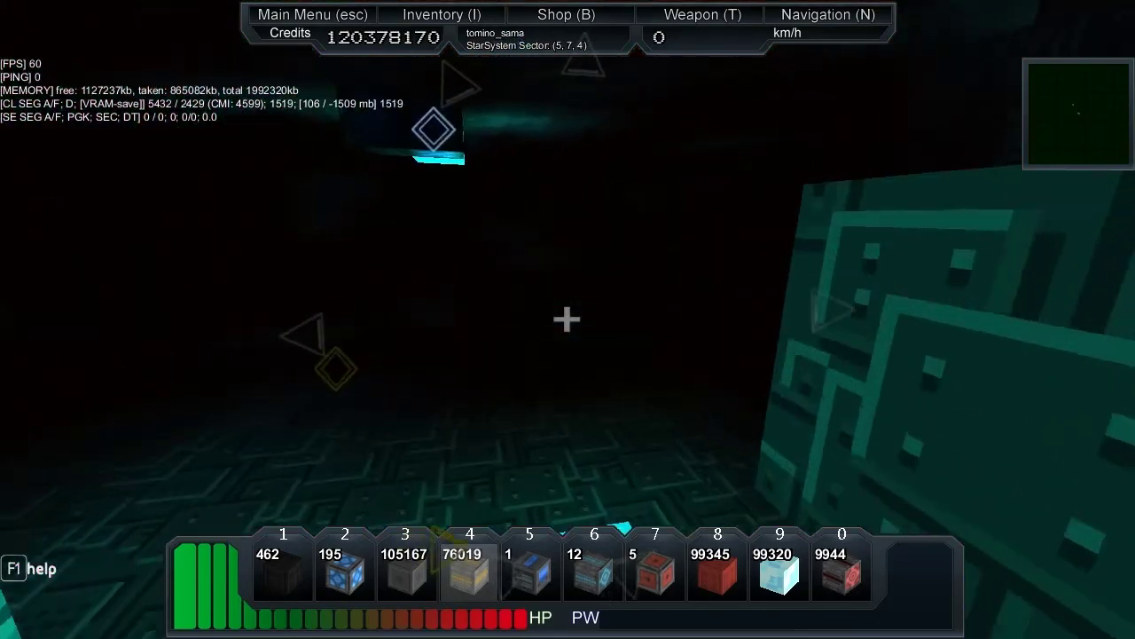
{"action": "key", "text": "r"}
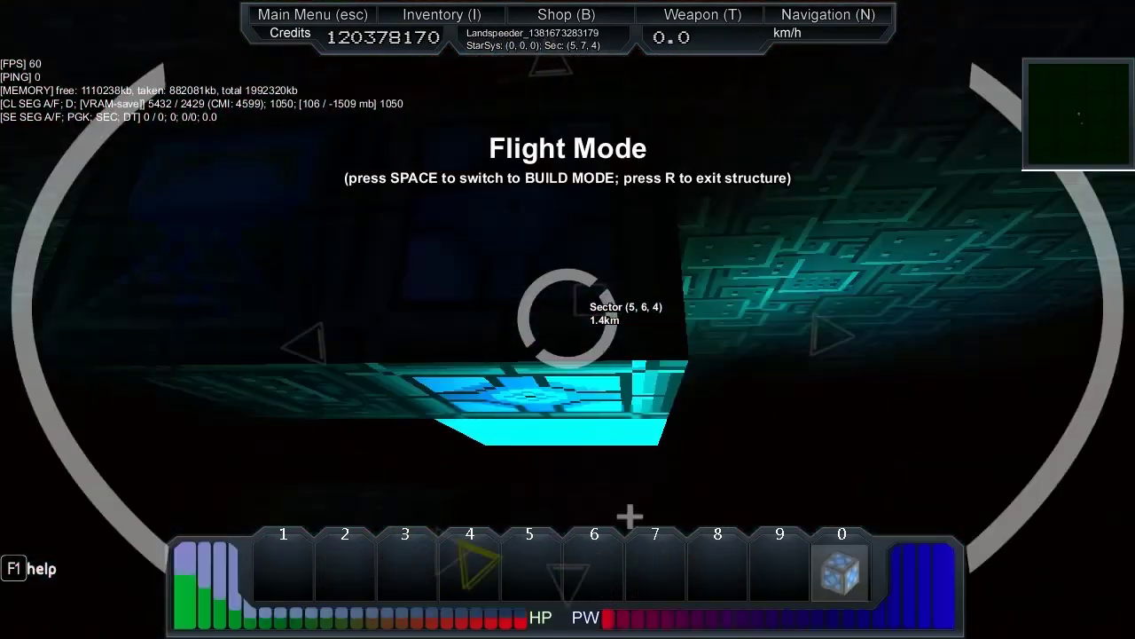
{"action": "key", "text": "i"}
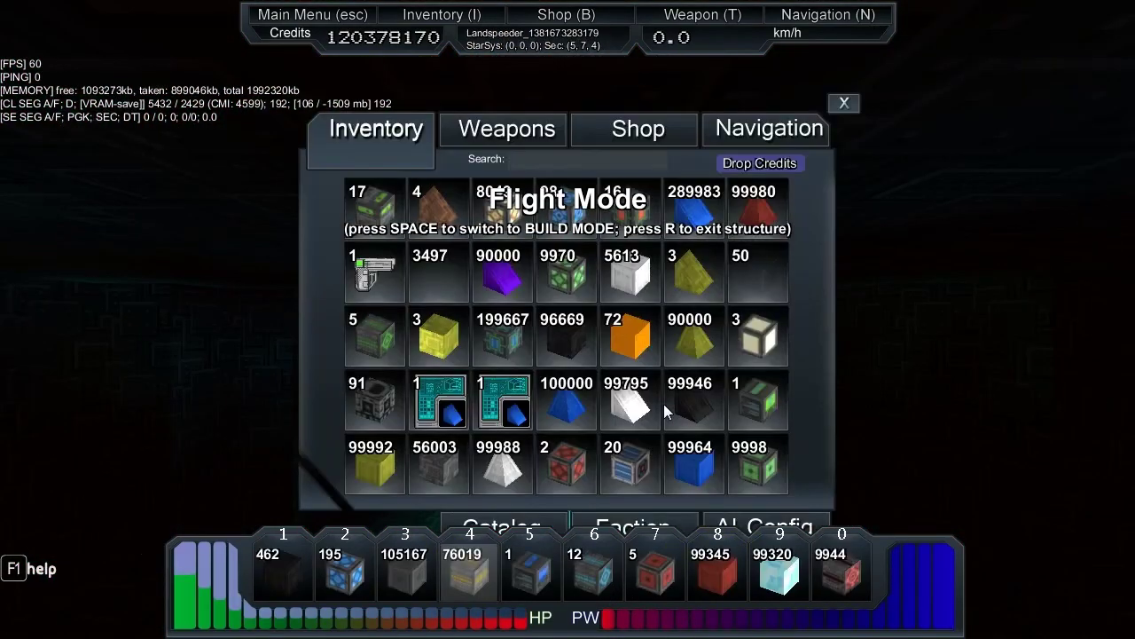